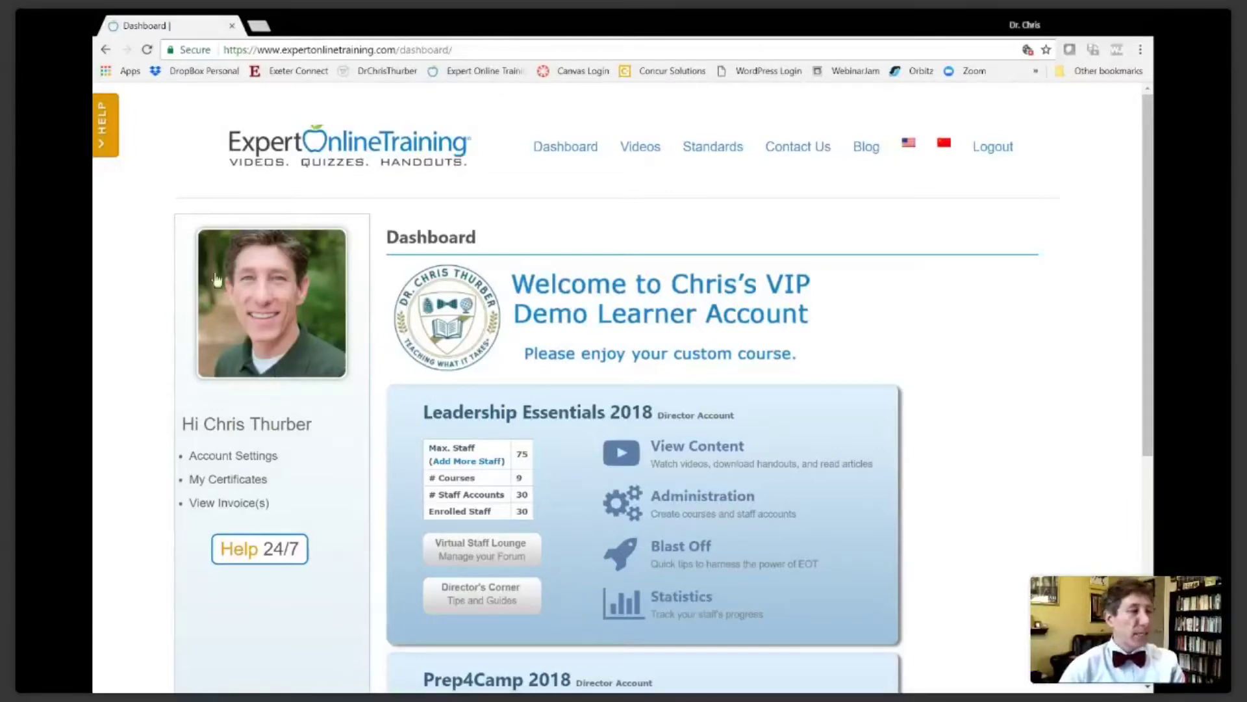
# Step: Play the Pick a Pre-Made Course help tutorial, skip ahead to about 2:26, pause it and close the video
pyautogui.click(106, 129)
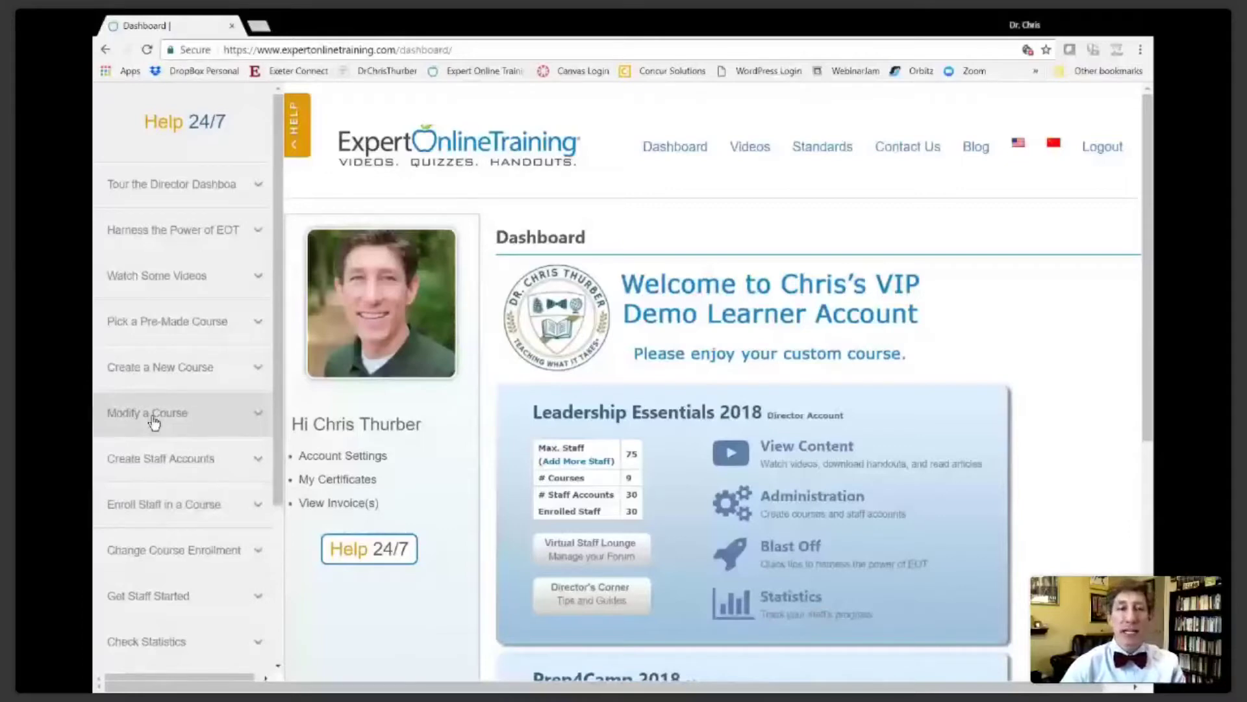
pyautogui.click(171, 335)
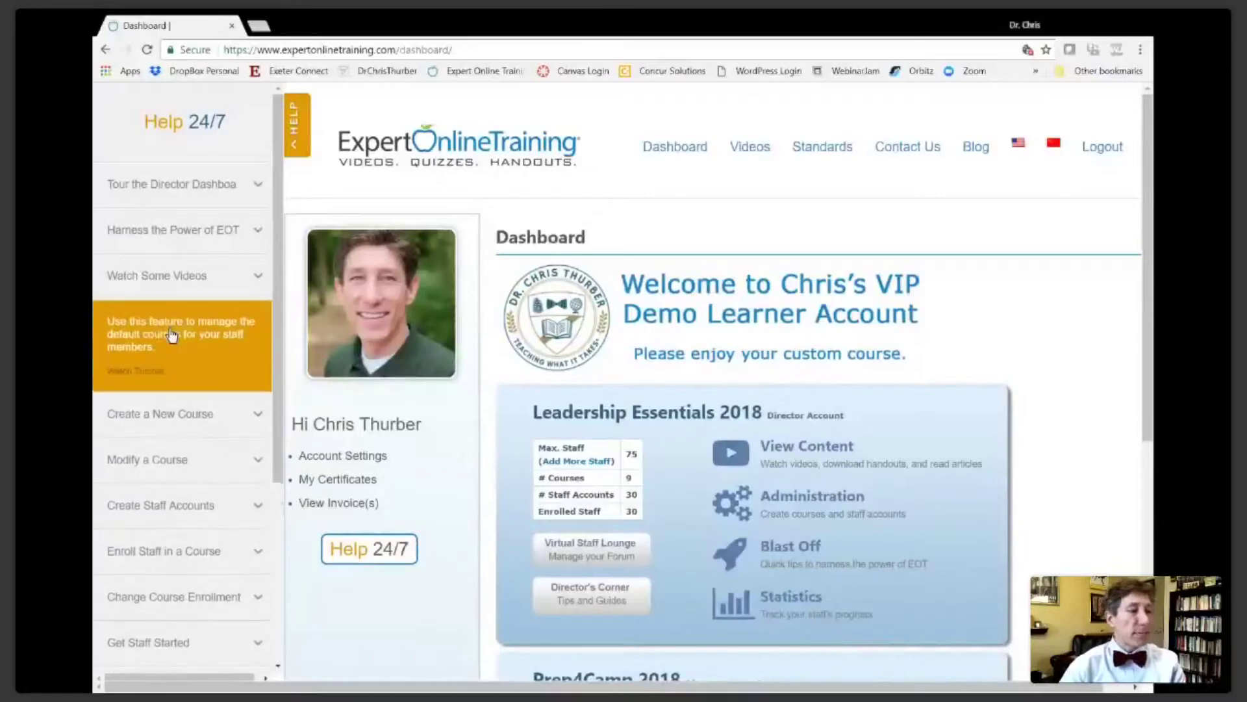
pyautogui.click(125, 377)
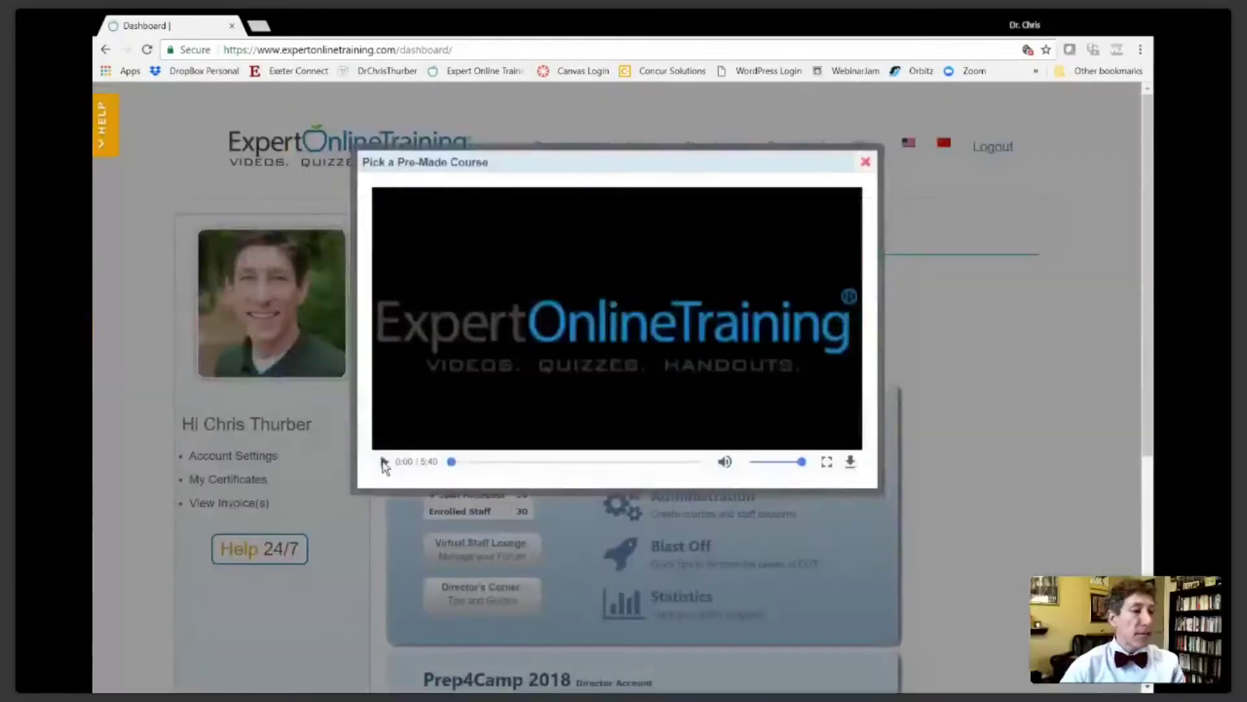
pyautogui.click(384, 462)
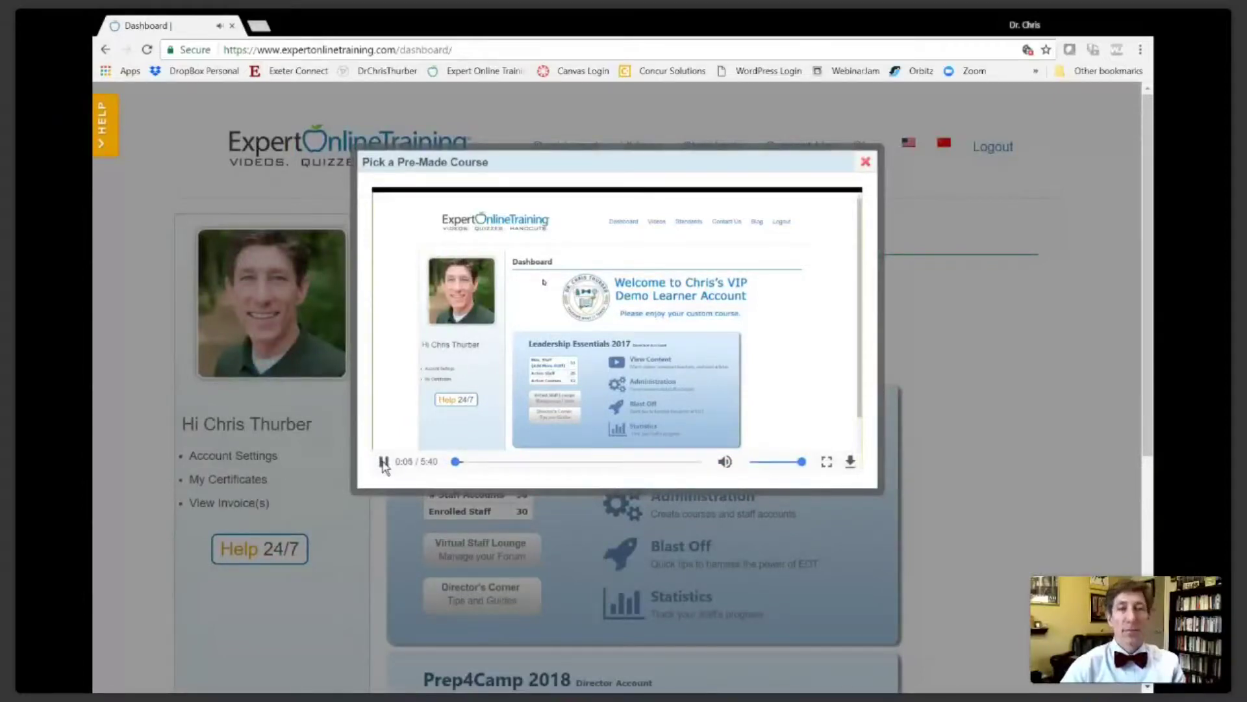
pyautogui.click(554, 461)
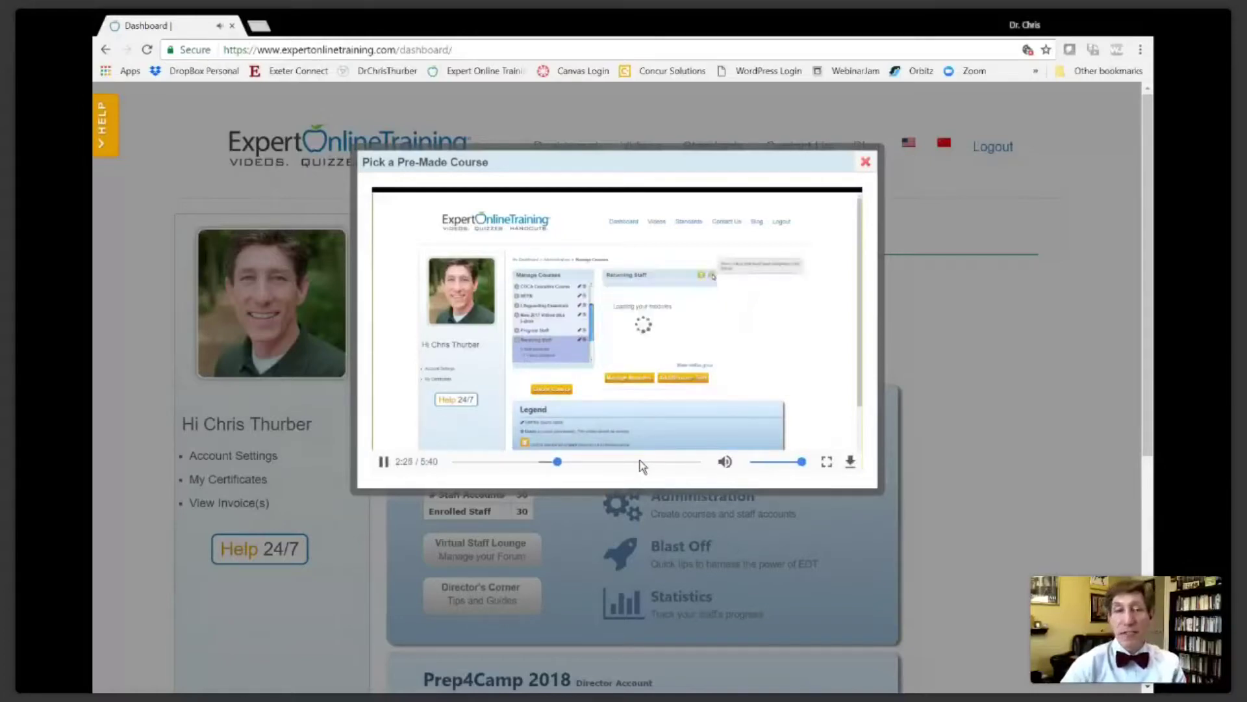
pyautogui.click(383, 463)
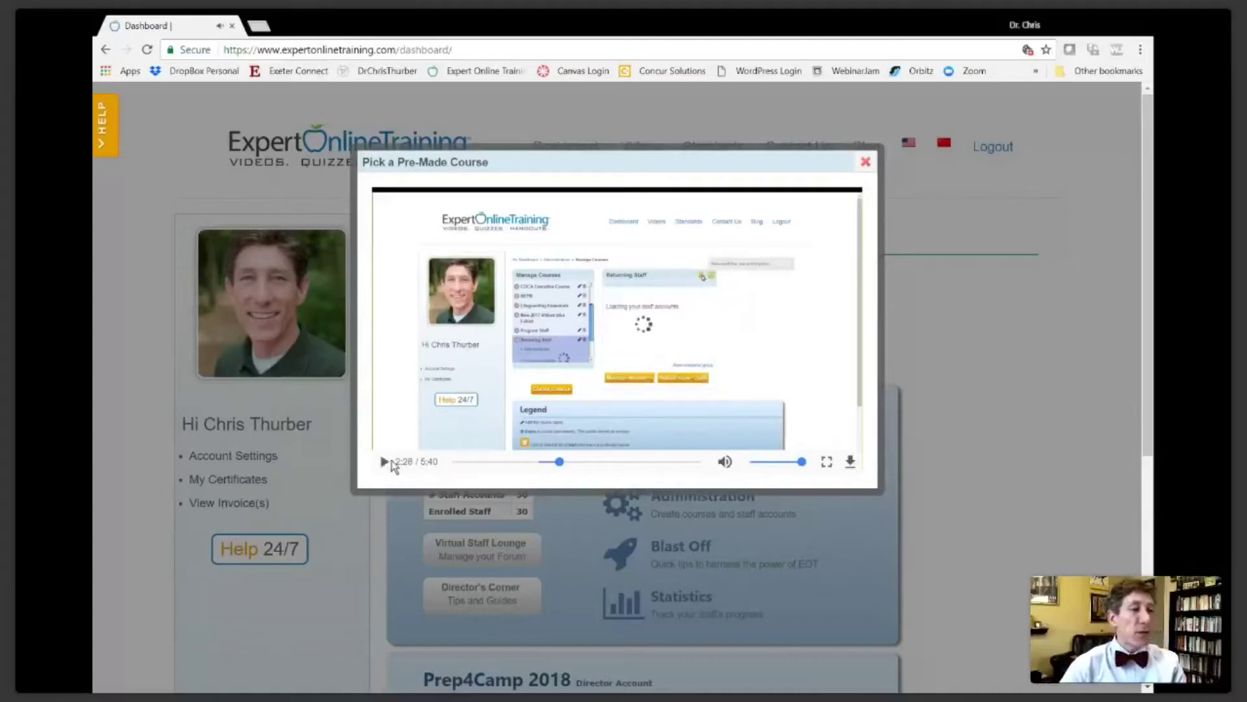
pyautogui.click(867, 165)
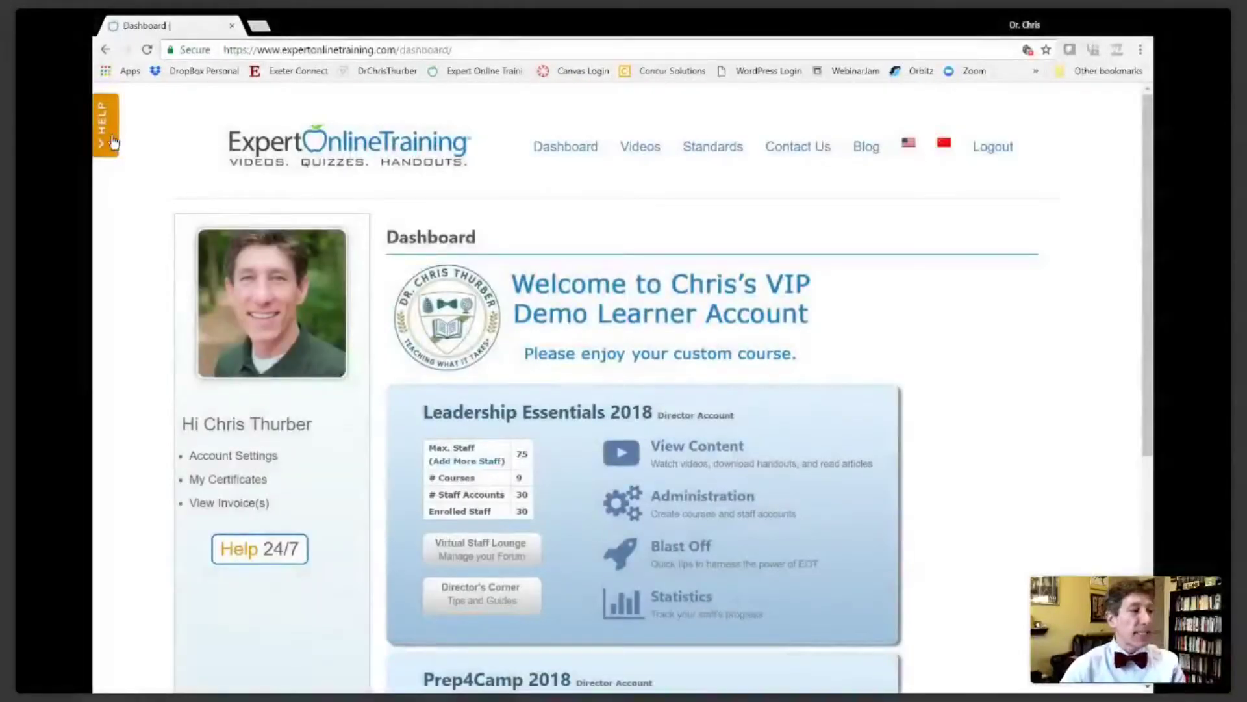
# Step: Open the Leadership Essentials 2018 content library and show the help topics for that page
pyautogui.click(106, 130)
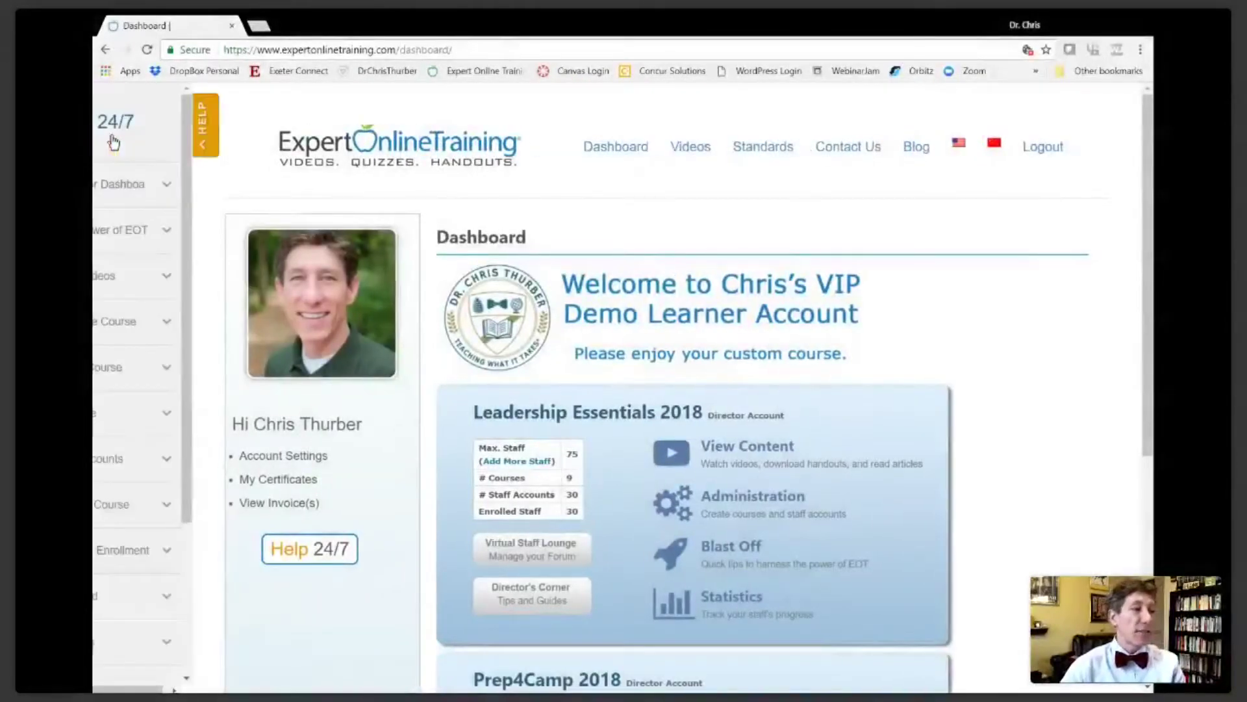
pyautogui.click(205, 125)
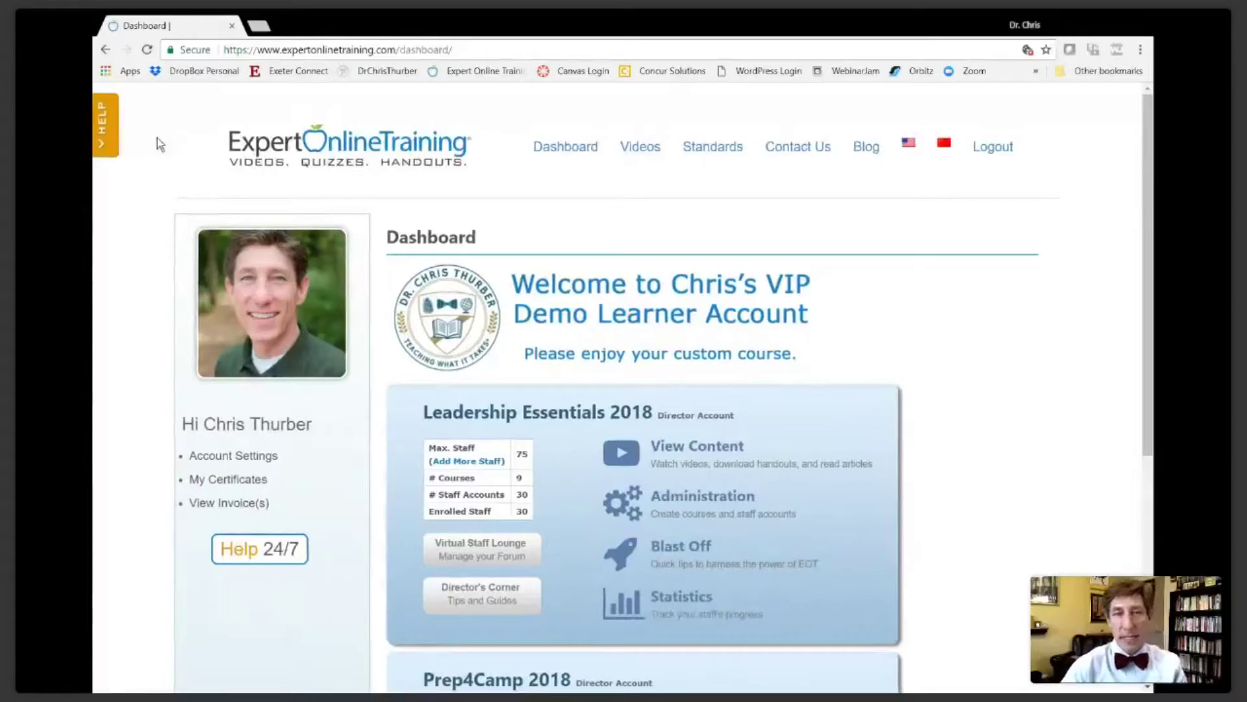
pyautogui.click(713, 448)
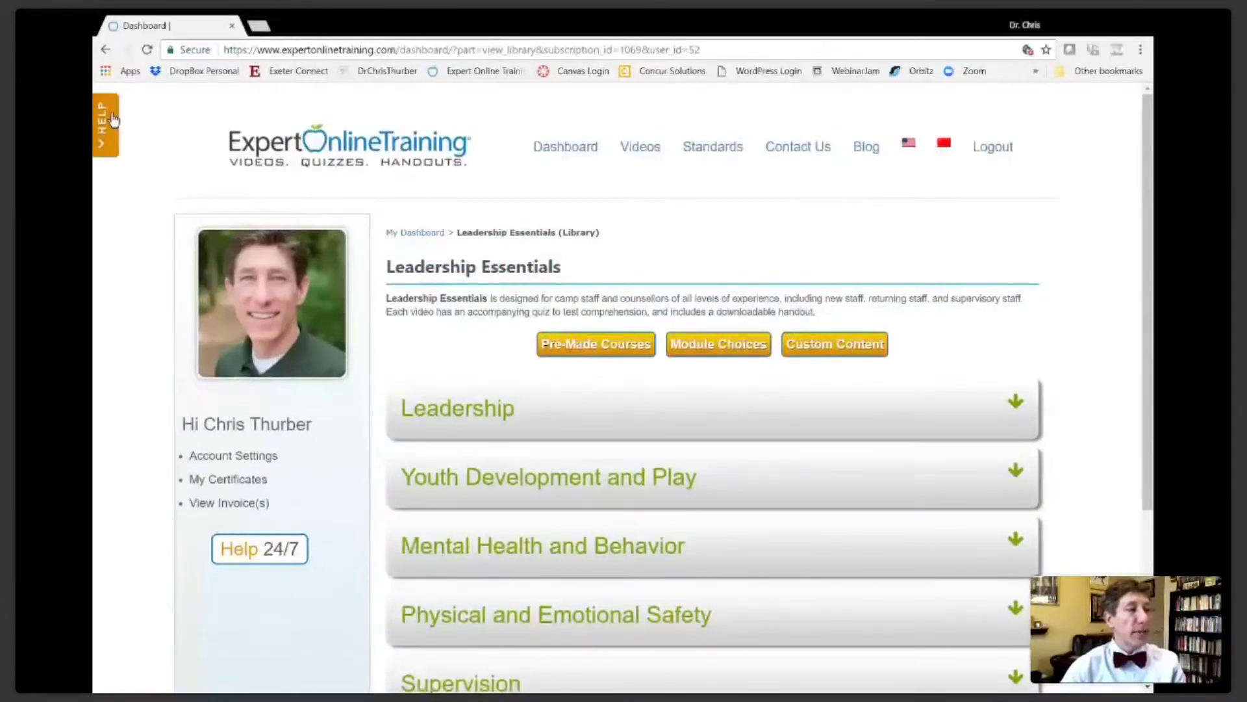
pyautogui.click(107, 120)
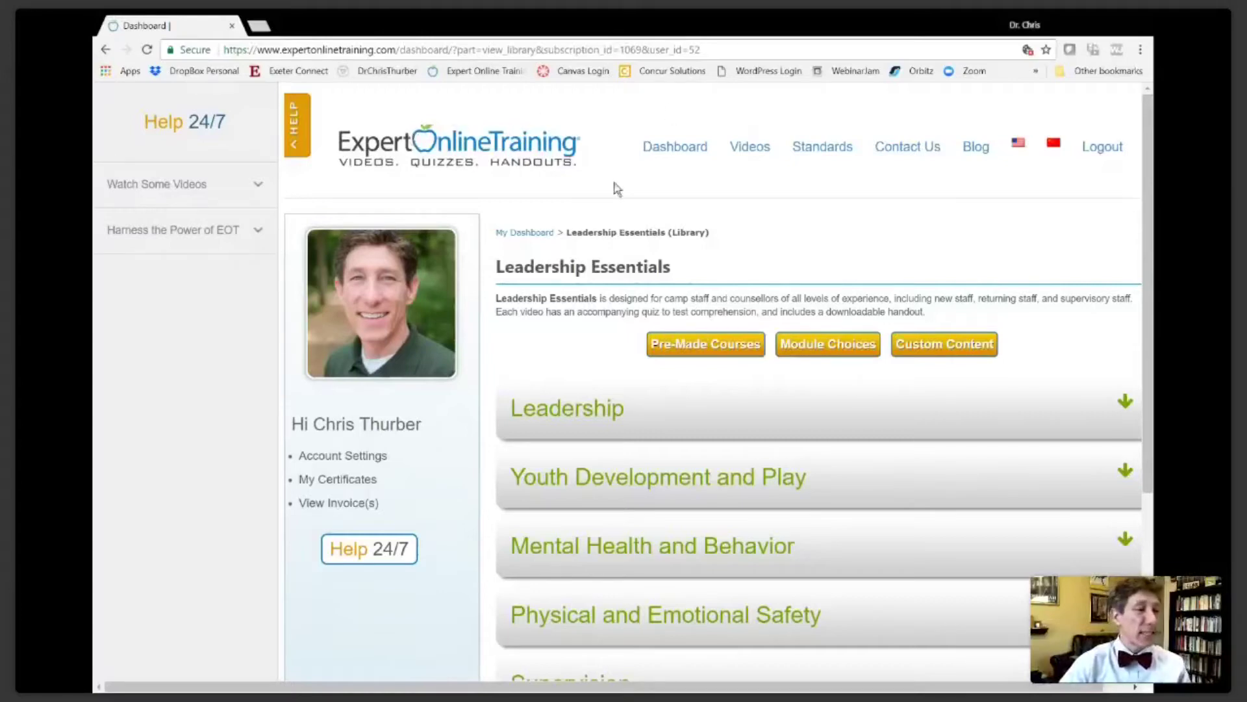
# Step: Return to the dashboard and look through its full list of help topics, down to Invite Families
pyautogui.click(530, 233)
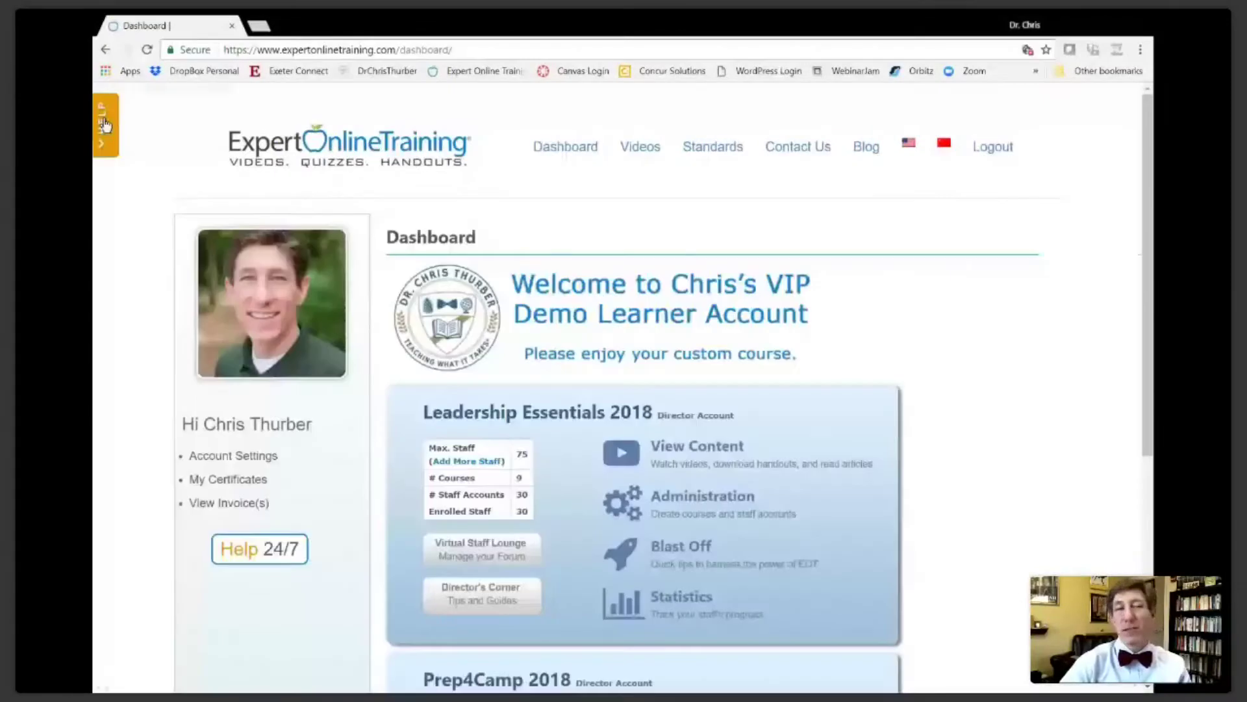
pyautogui.click(104, 123)
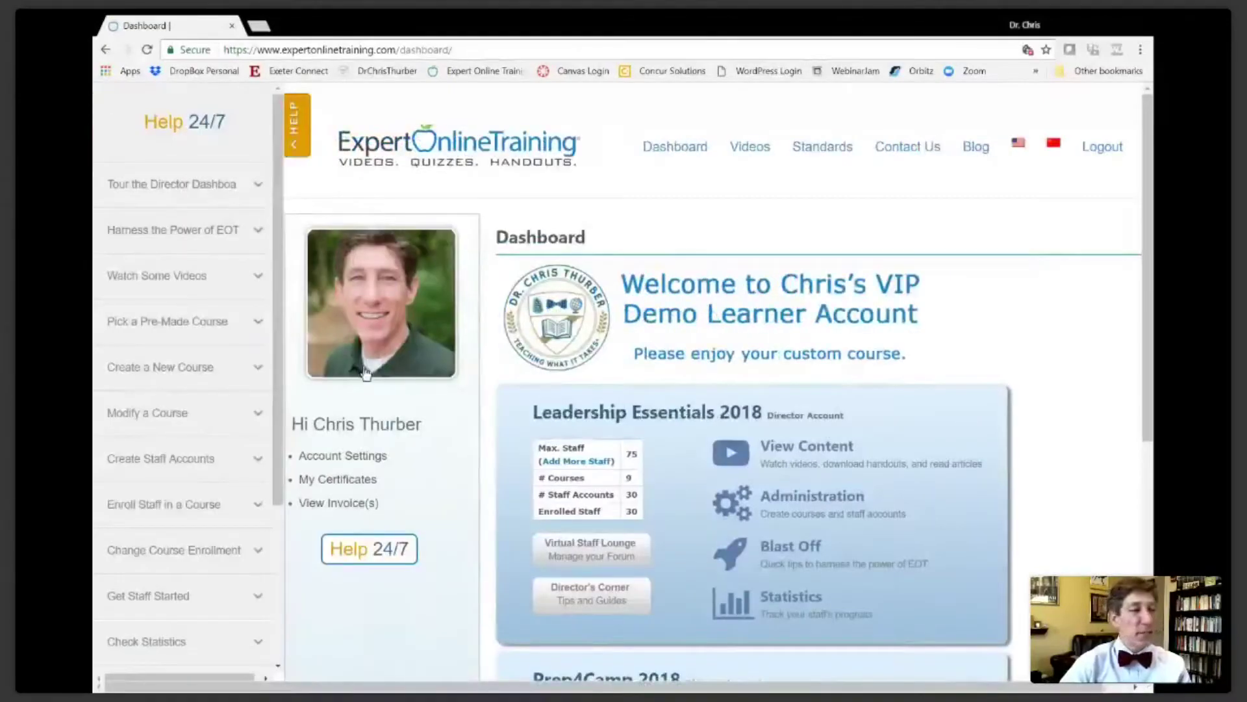
pyautogui.scroll(-2, 172, 286)
pyautogui.scroll(-6, 169, 318)
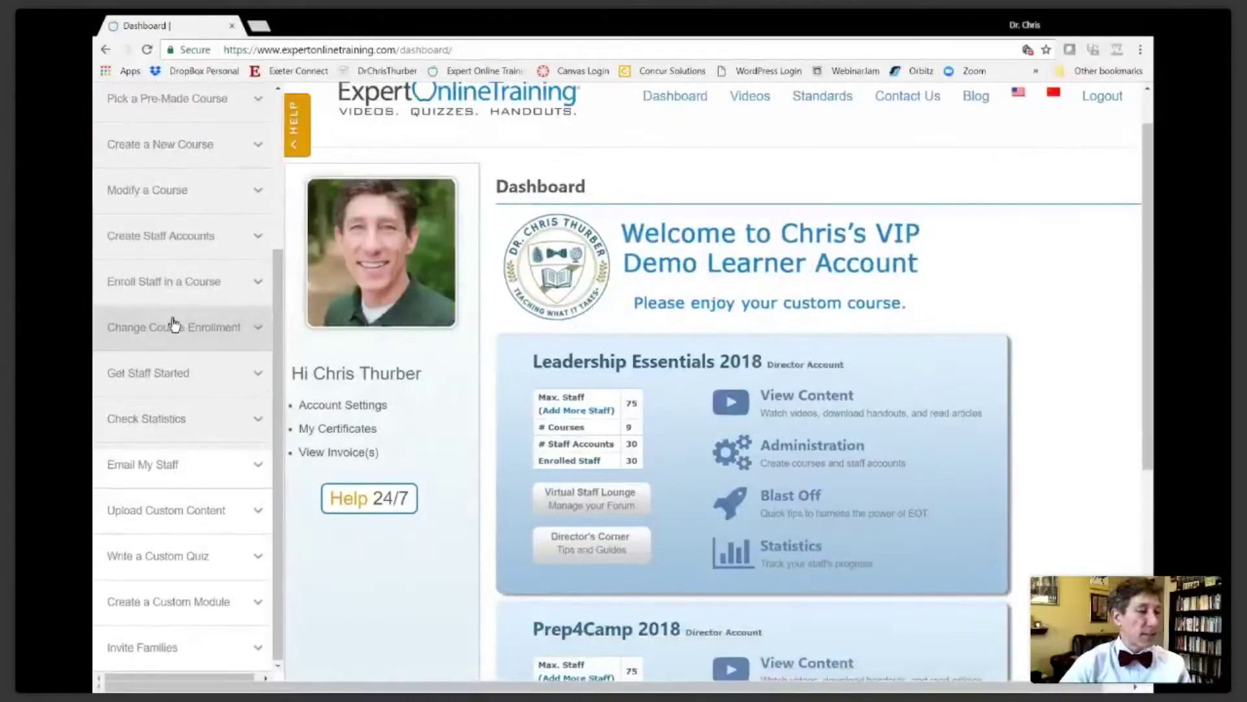
pyautogui.scroll(4, 175, 324)
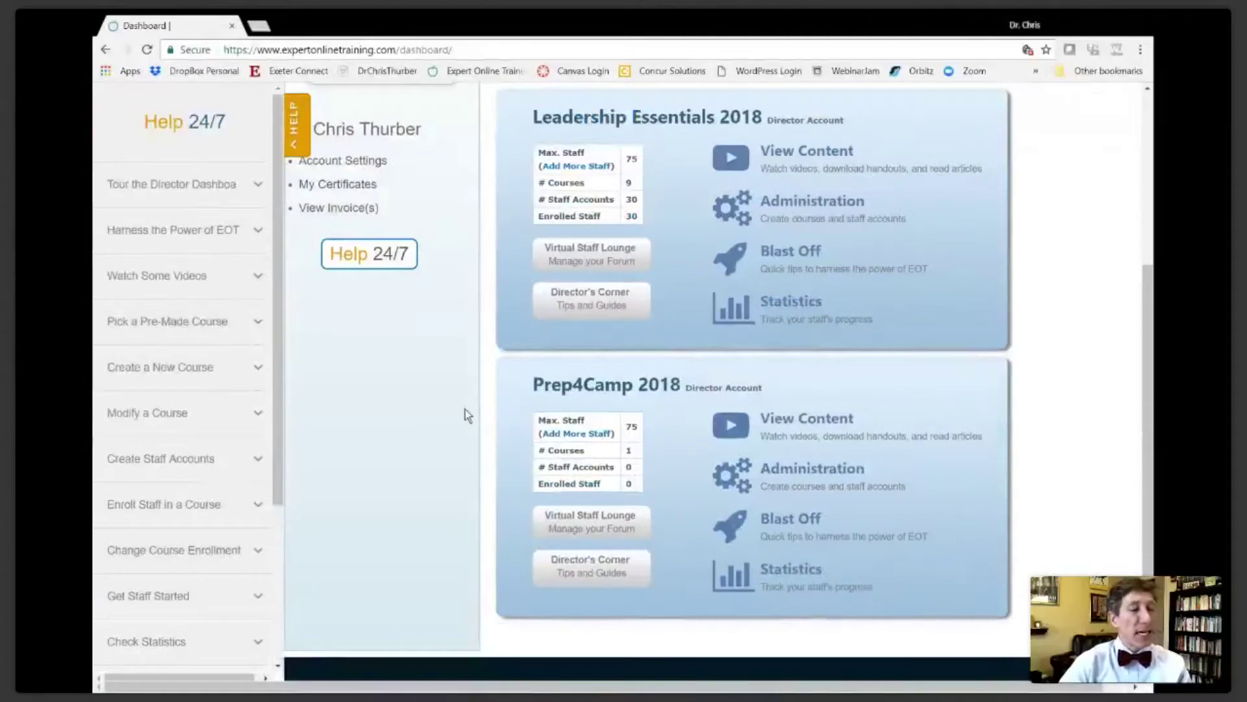
pyautogui.scroll(5, 404, 373)
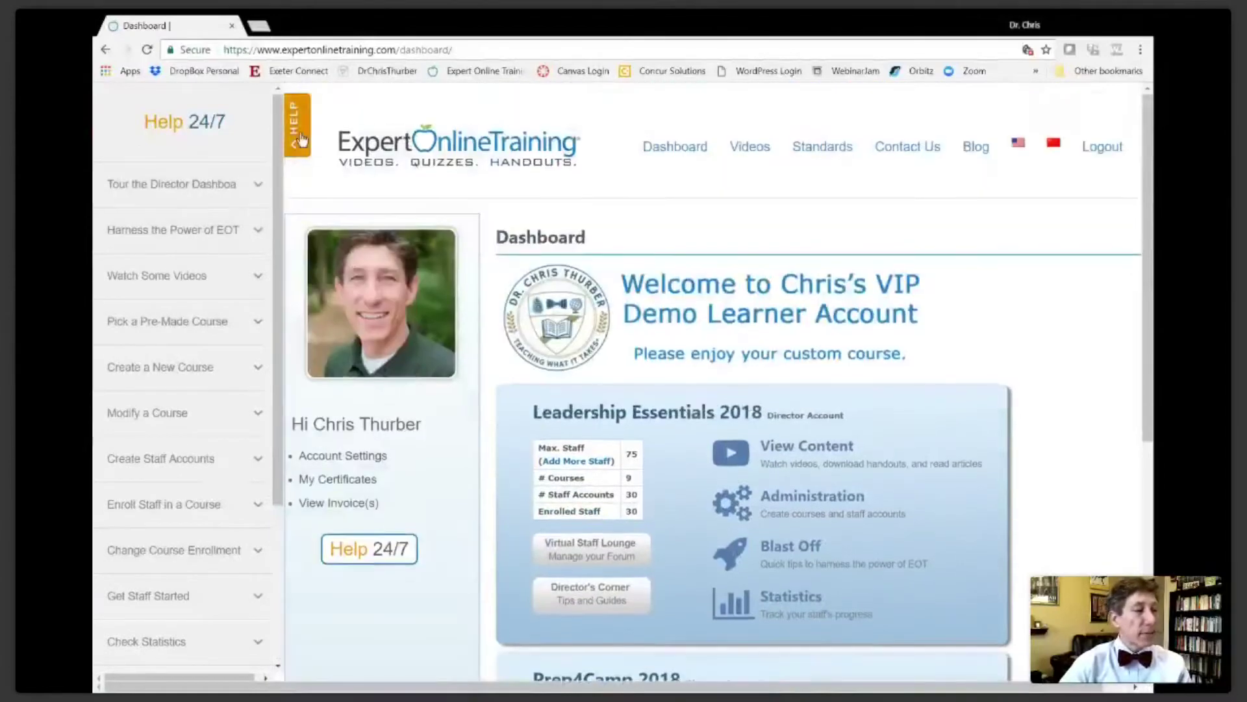
# Step: Close the help topics, reopen them through Help 24/7 below the profile links, and close them again
pyautogui.click(301, 140)
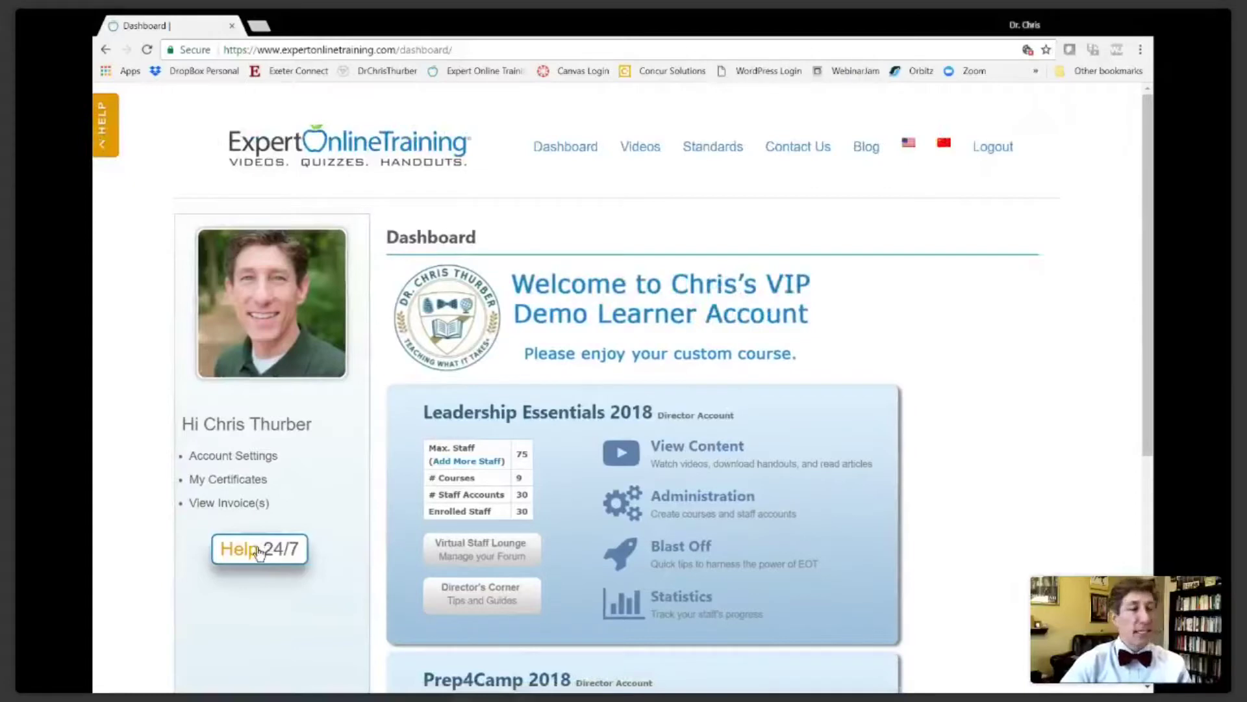
pyautogui.click(258, 551)
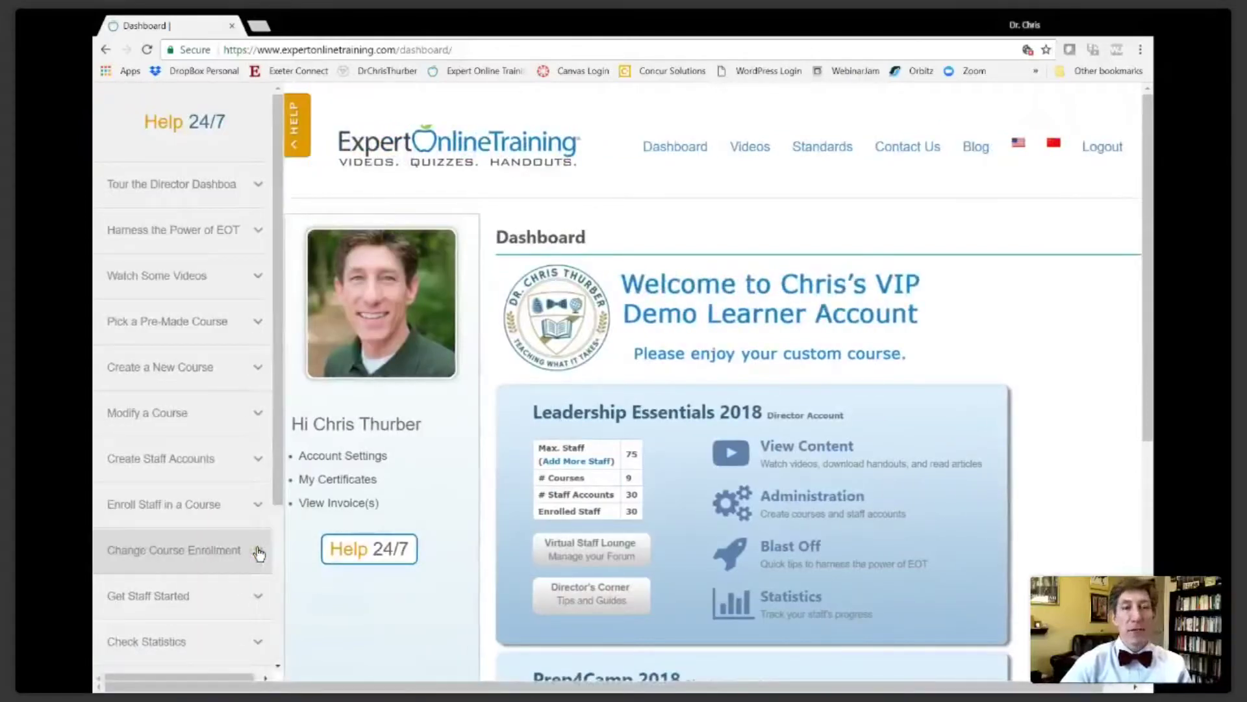
pyautogui.click(310, 135)
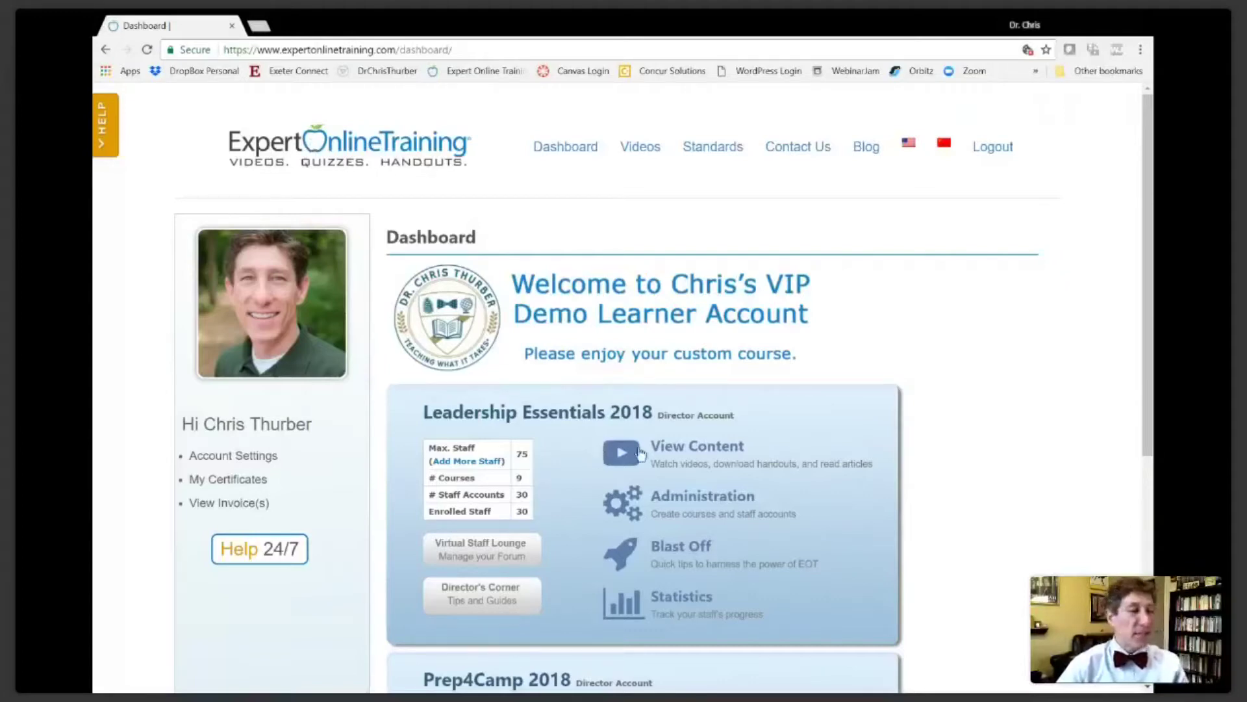
# Step: Open the Leadership Essentials 2018 content, expand the Leadership category and show the description of Advanced Skills for Working with Difficult Parents, Part II
pyautogui.click(673, 452)
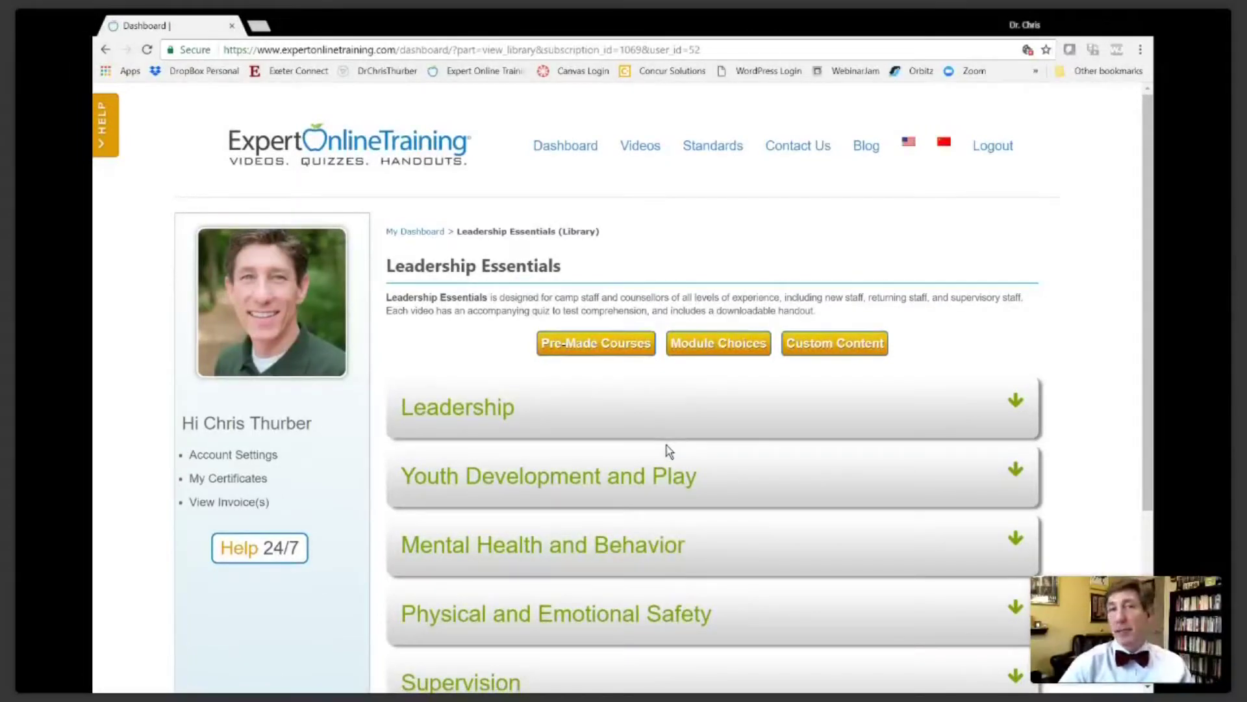
pyautogui.scroll(-3, 667, 447)
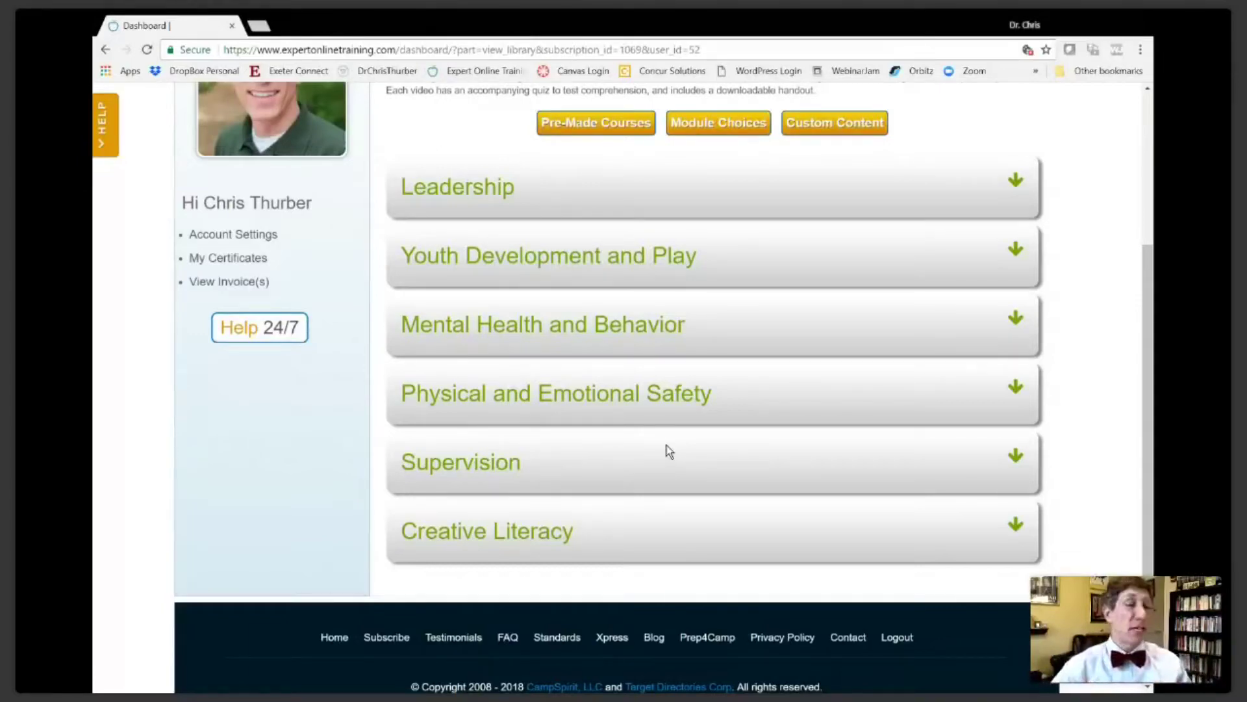
pyautogui.click(458, 202)
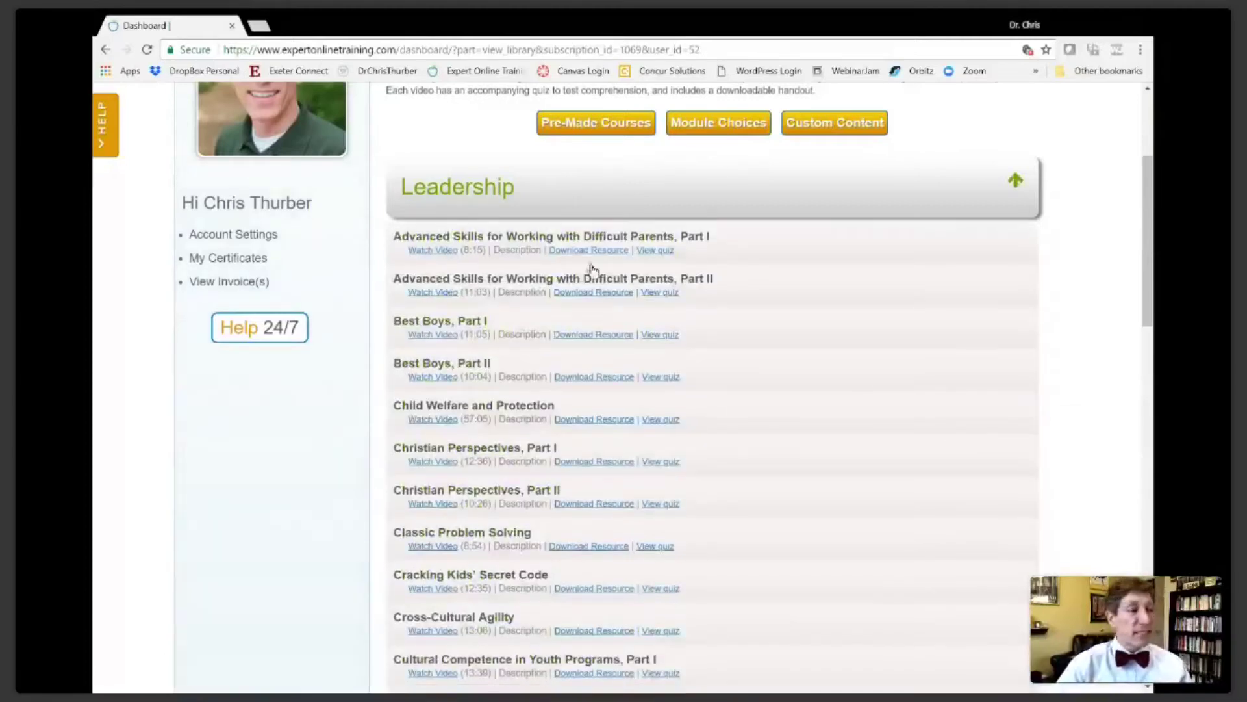
pyautogui.moveTo(523, 292)
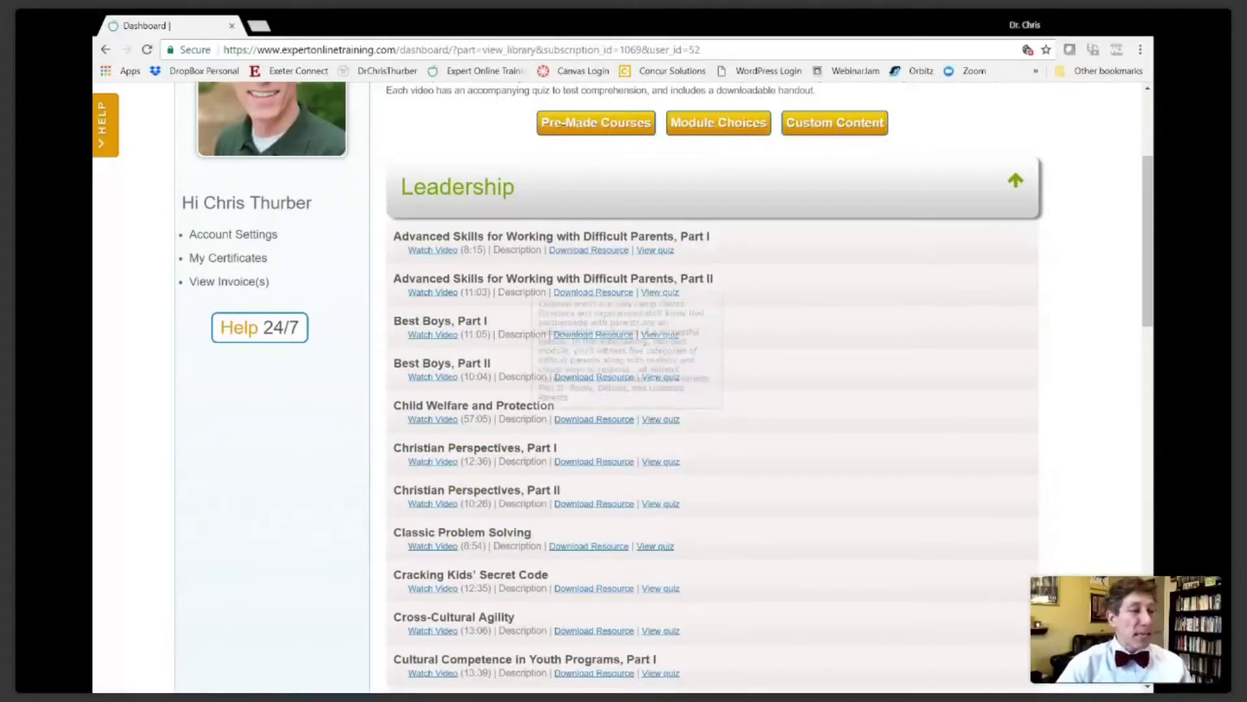
# Step: Open the Cracking Kids' Secret Code video from the Leadership modules, play its opening and pause it
pyautogui.scroll(-3, 520, 295)
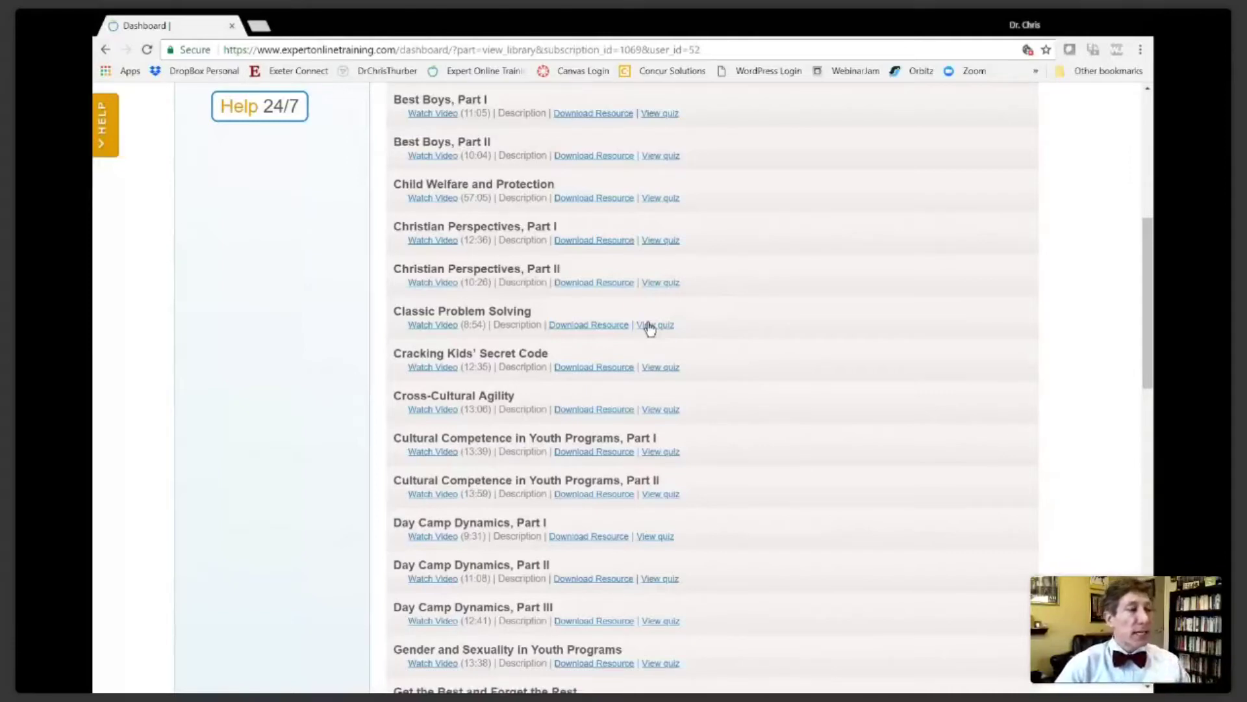
pyautogui.click(443, 368)
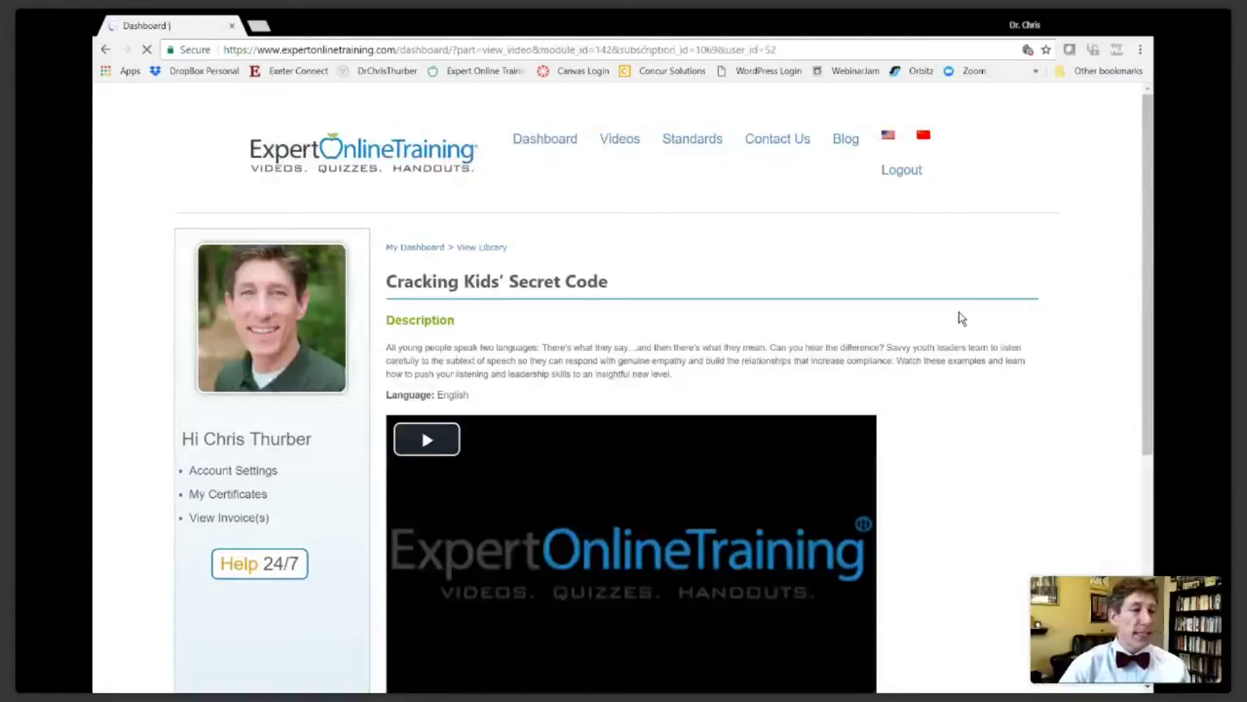
pyautogui.scroll(-1, 960, 308)
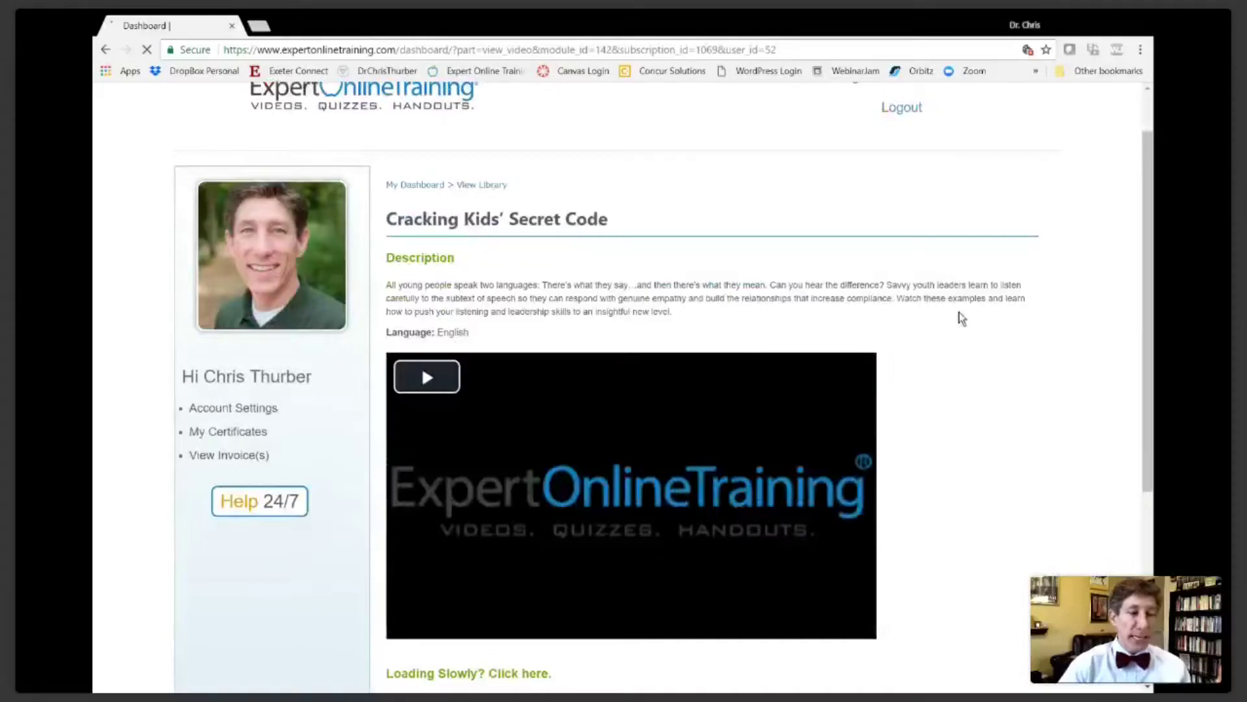
pyautogui.scroll(-2, 959, 312)
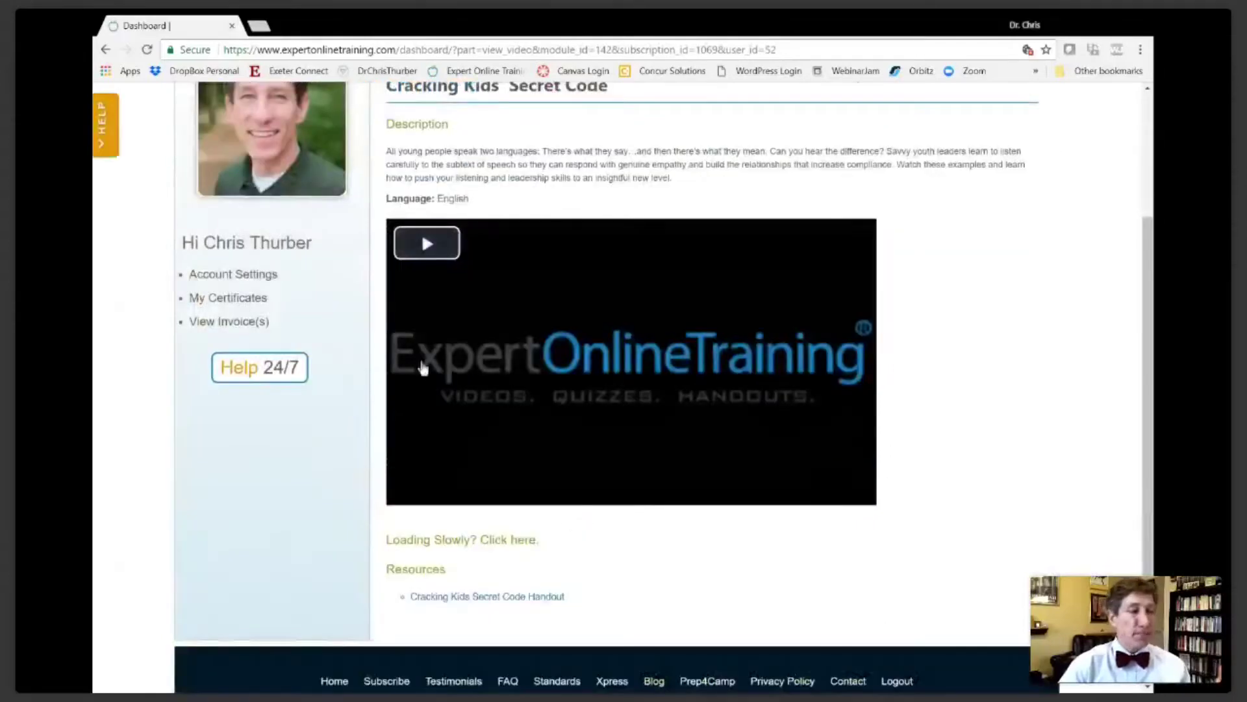
pyautogui.click(425, 246)
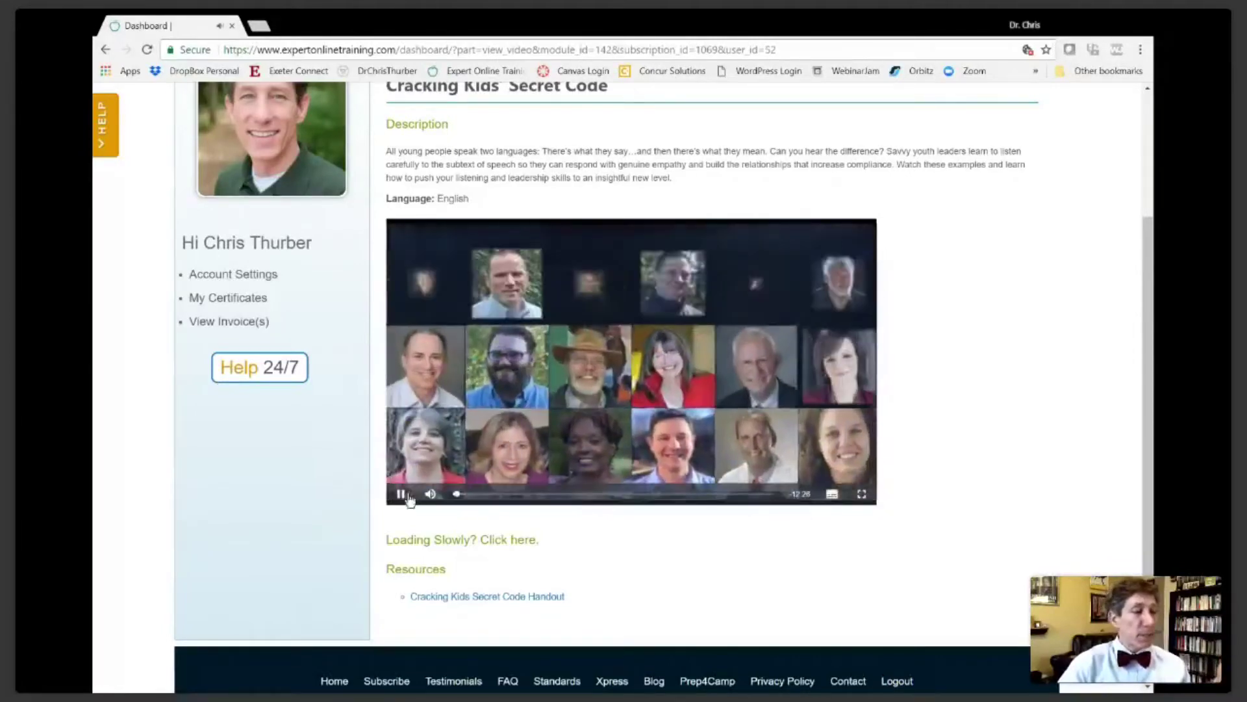
pyautogui.click(402, 494)
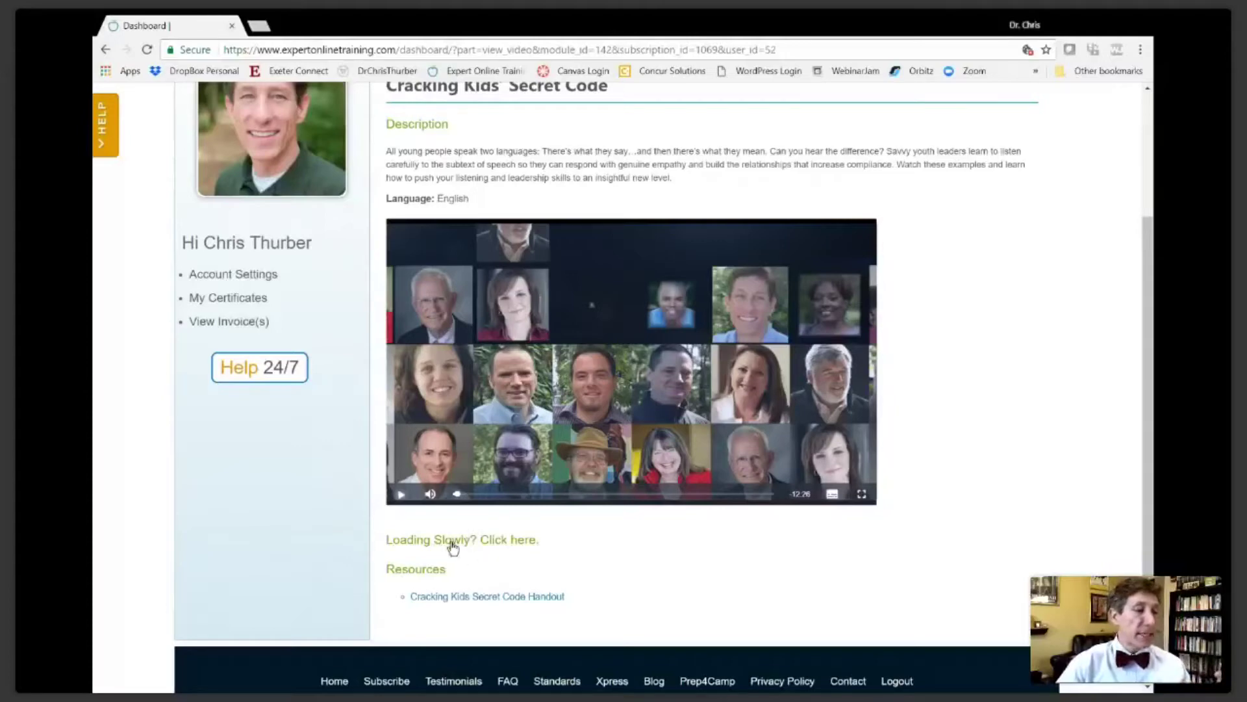
# Step: Show the video's alternative resolution options for slow loading and review the handout resource beneath them
pyautogui.click(453, 540)
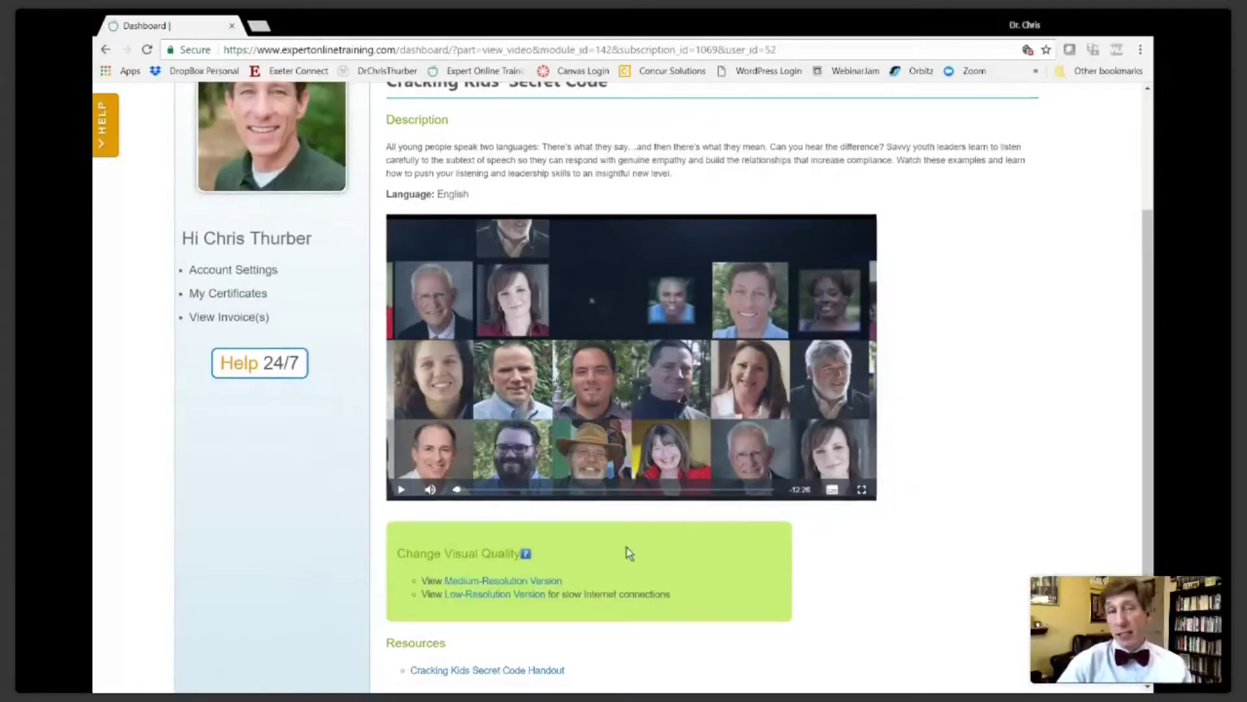
pyautogui.scroll(-2, 628, 553)
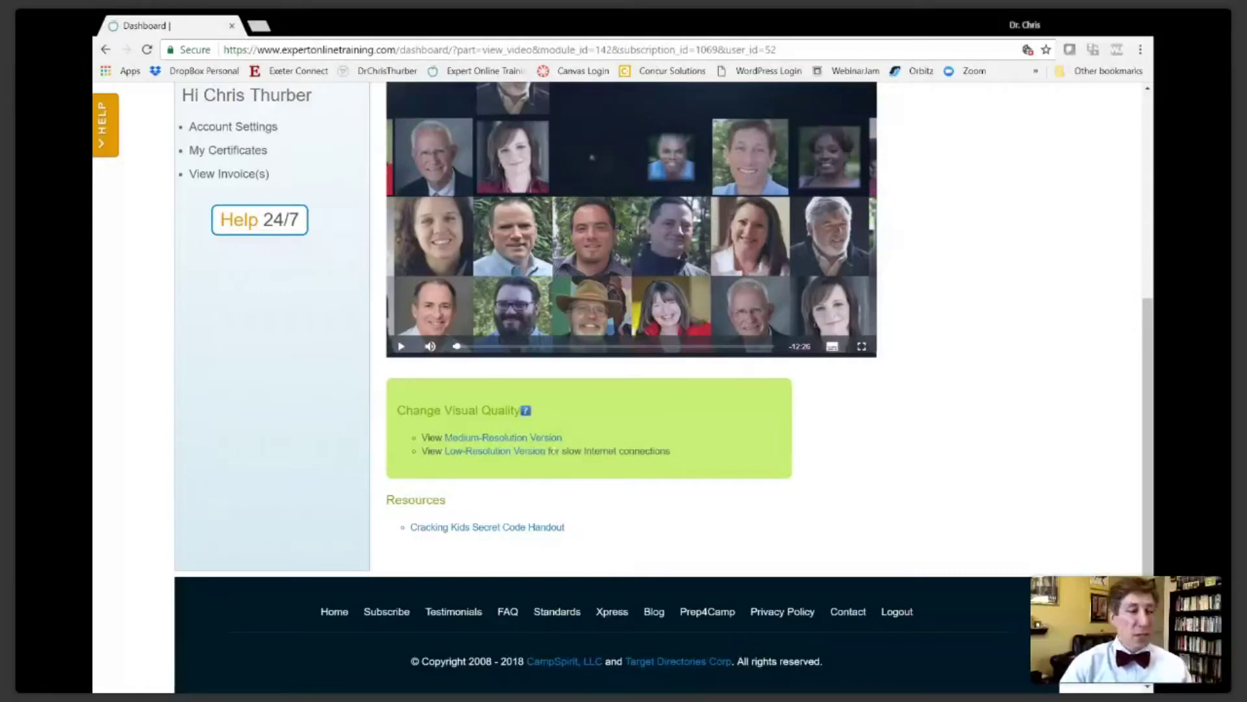
pyautogui.scroll(1, 736, 369)
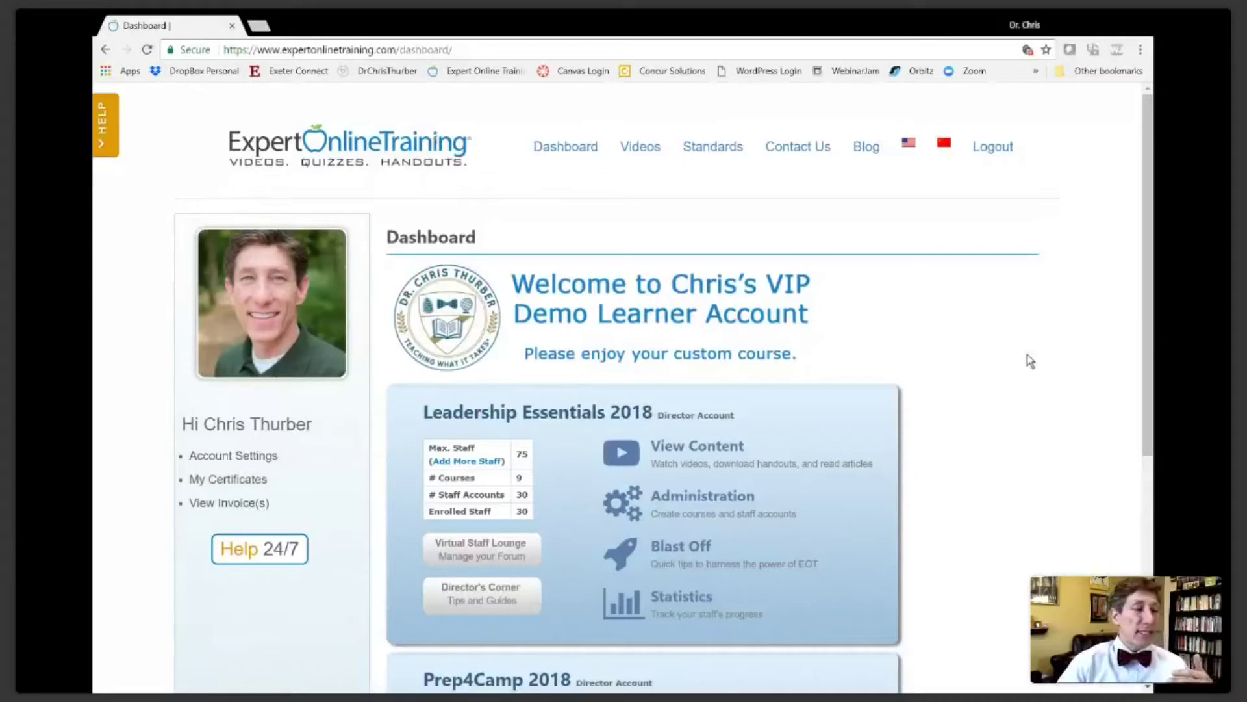
# Step: Open the Manage Courses page in the Leadership Essentials 2018 administration area
pyautogui.scroll(-1, 647, 399)
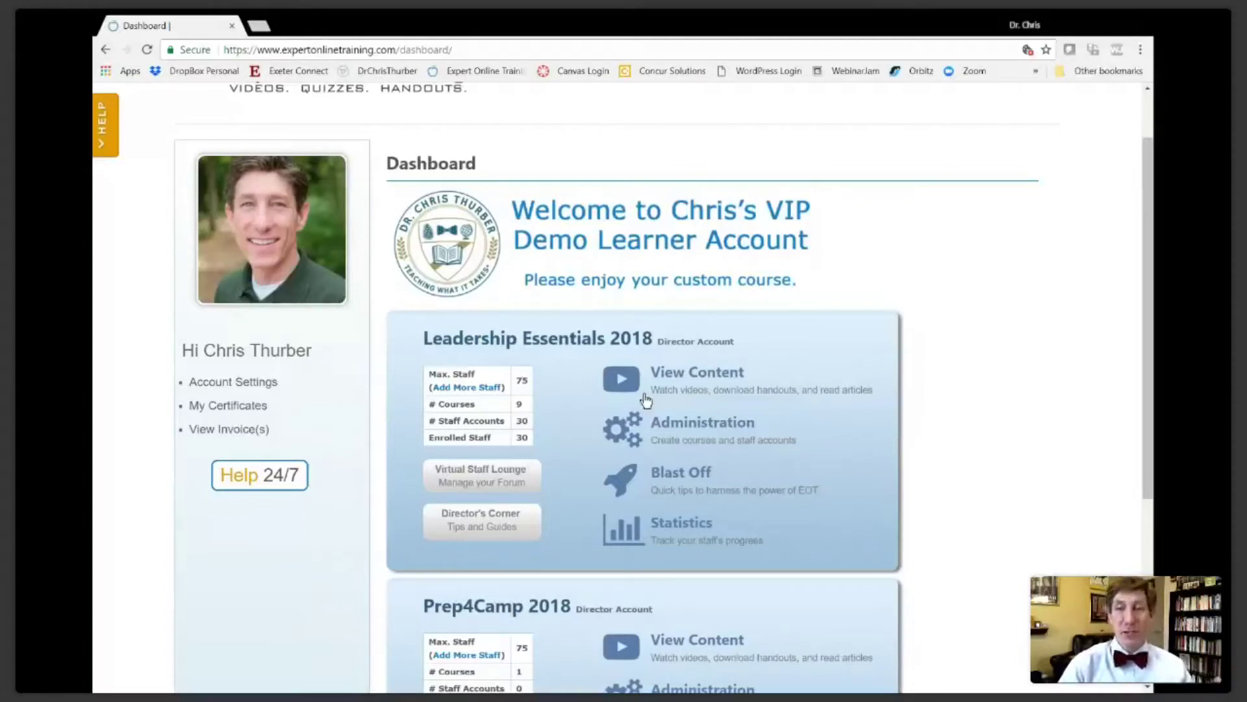
pyautogui.click(688, 430)
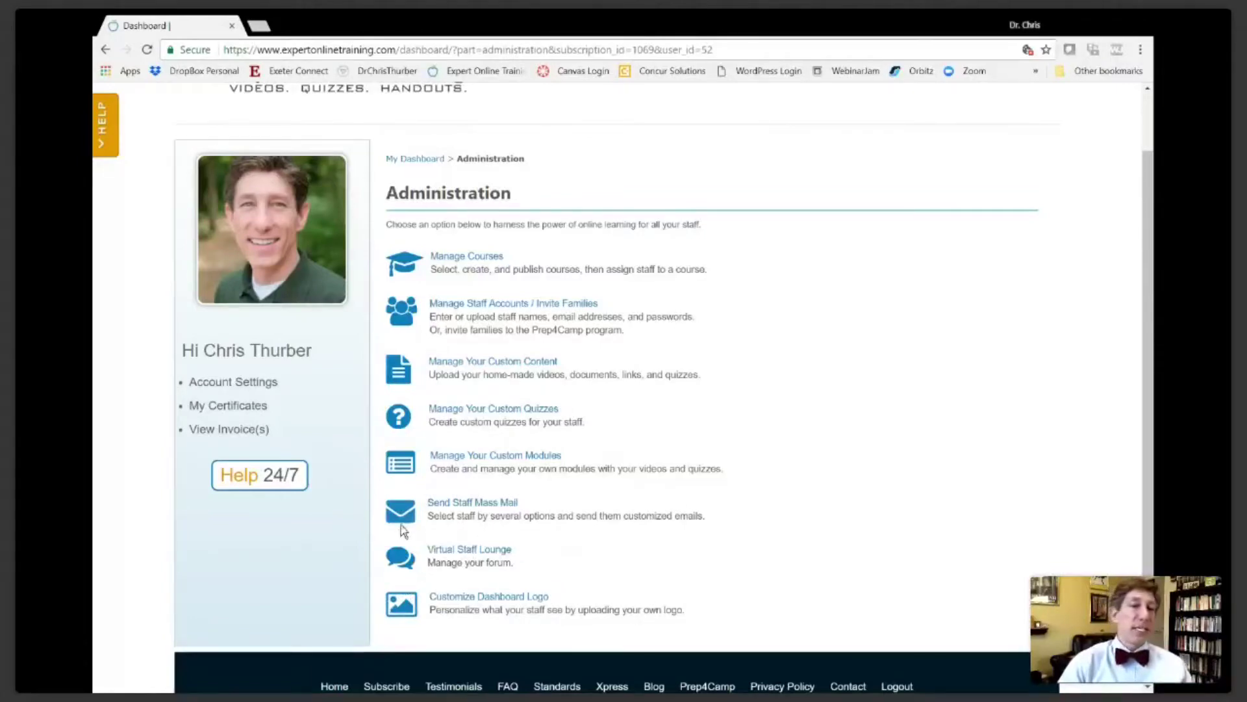
pyautogui.click(440, 257)
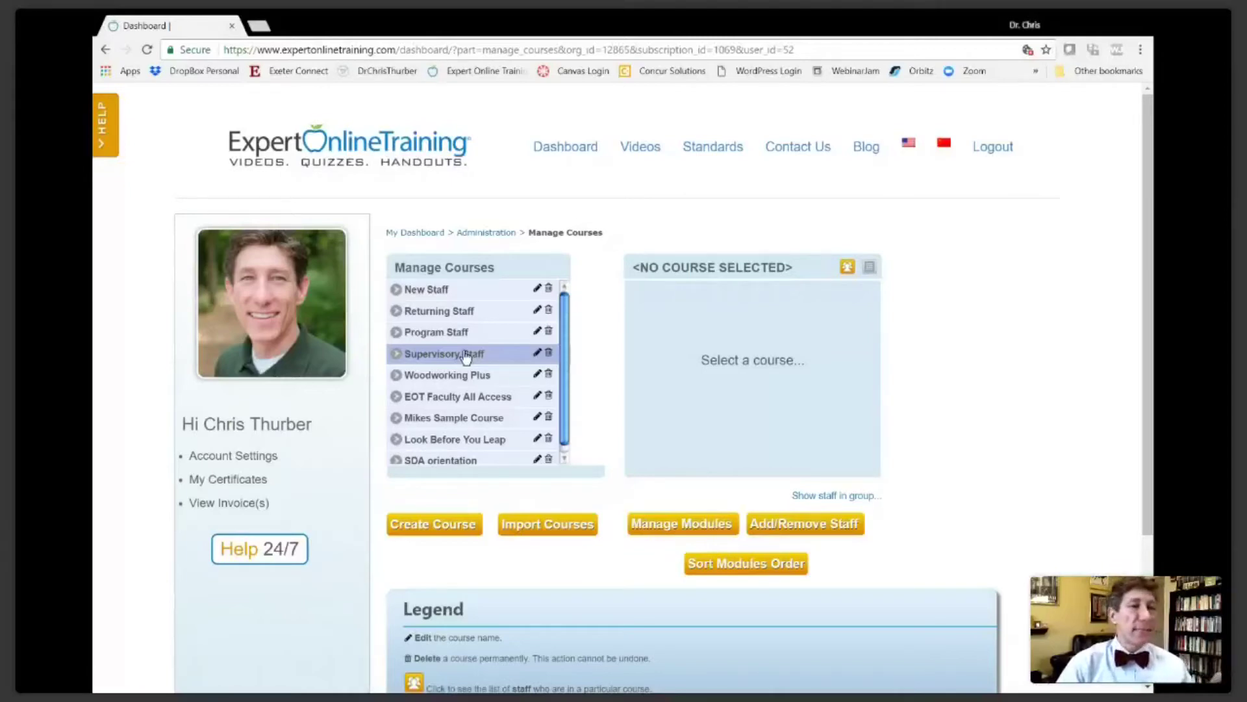
# Step: Return to the dashboard and open the Pre-Made Courses page from the Leadership Essentials 2018 content
pyautogui.click(434, 233)
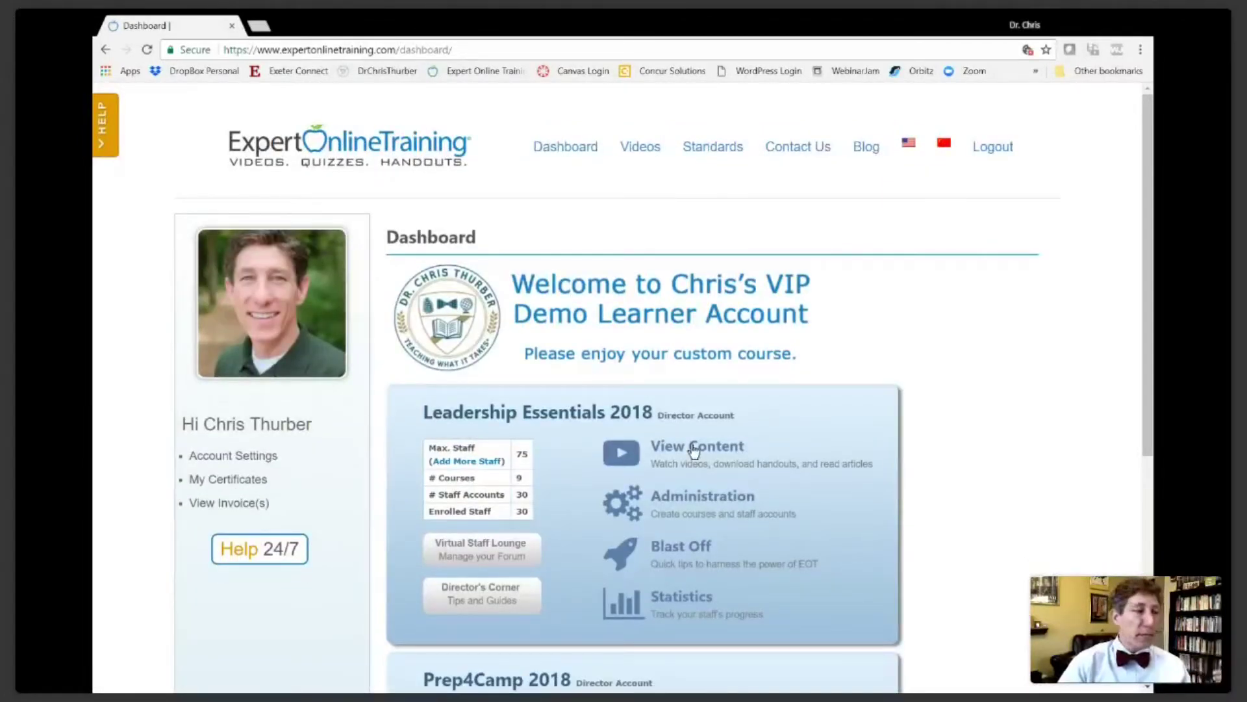
pyautogui.click(693, 449)
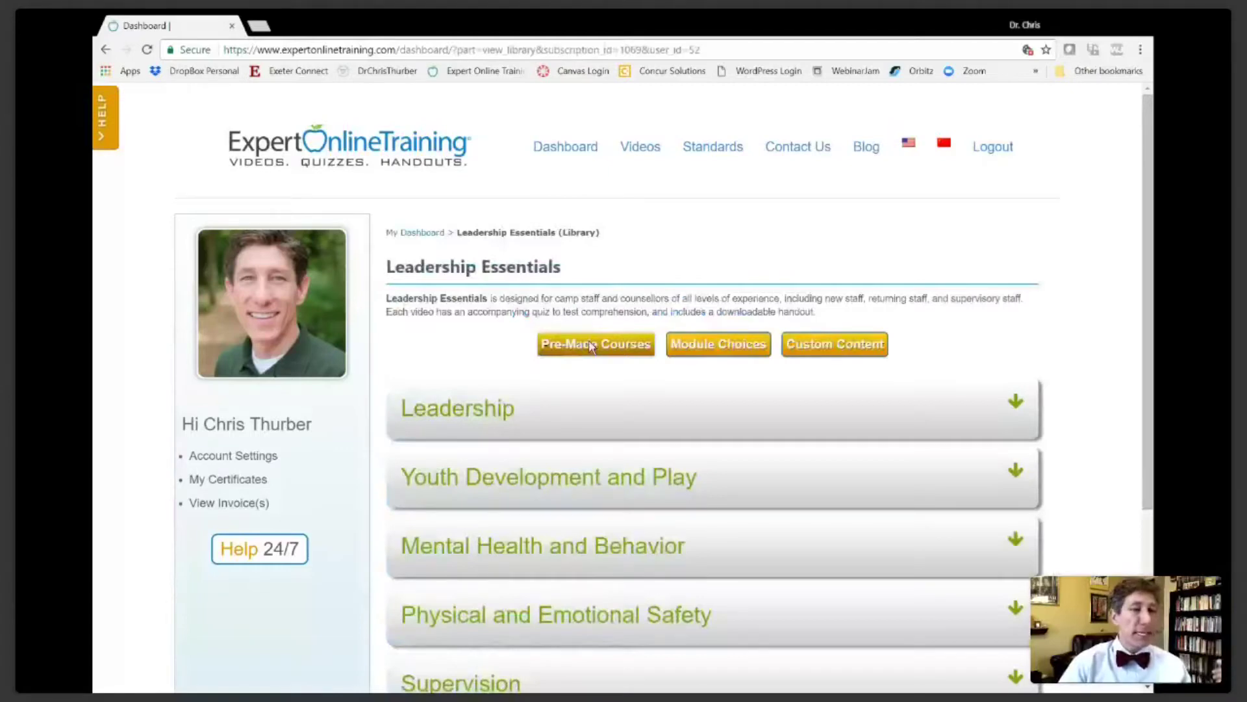
pyautogui.click(592, 344)
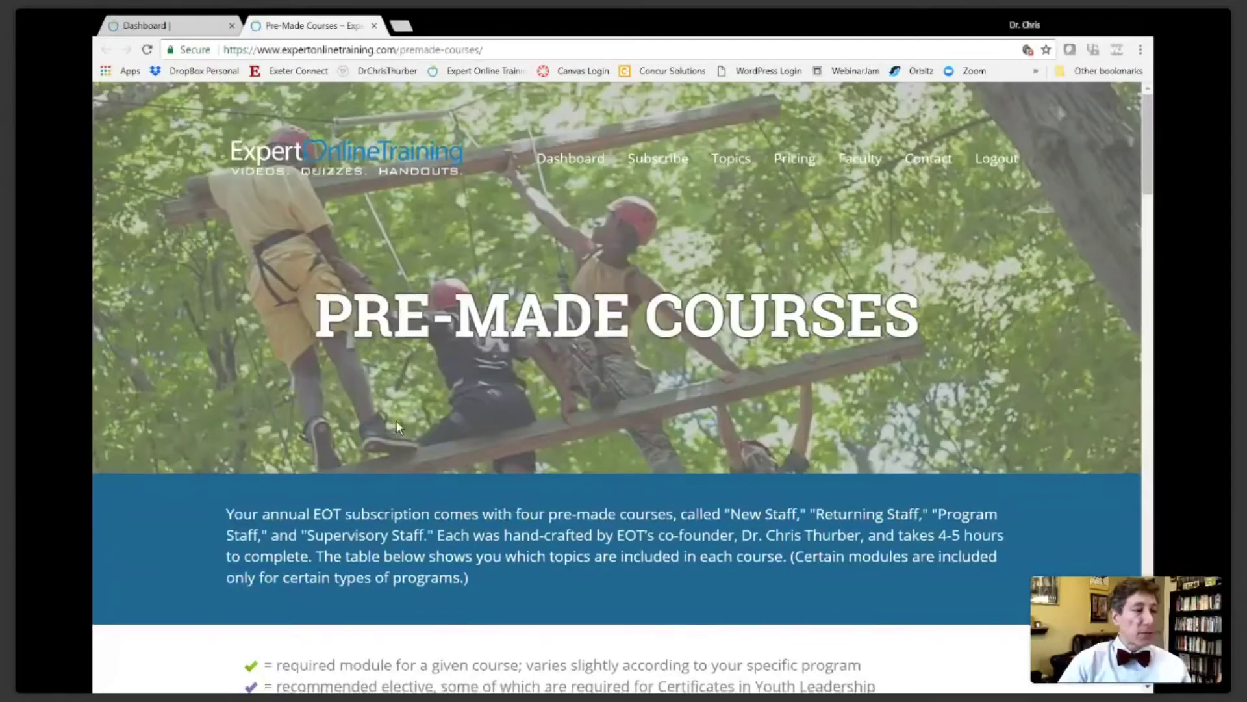
# Step: Examine which modules are required or recommended for each pre-made course, from the Leadership category through Supervision
pyautogui.scroll(-5, 400, 427)
pyautogui.scroll(-4, 404, 427)
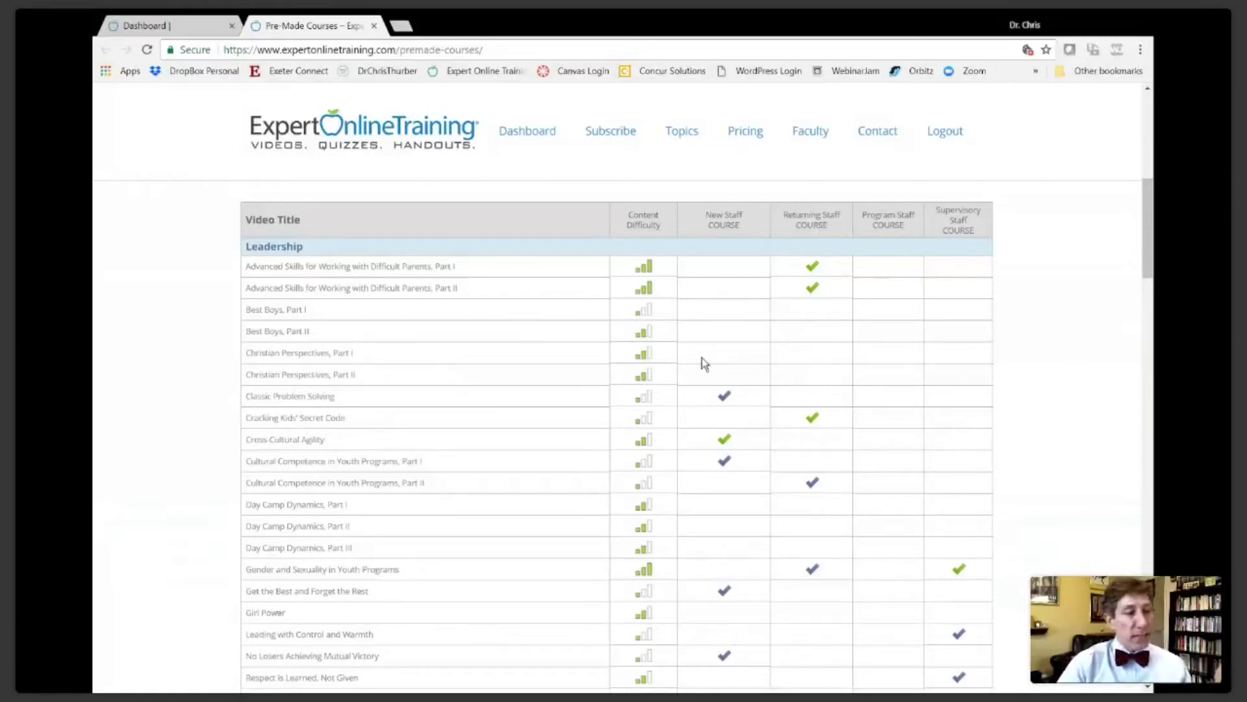
pyautogui.scroll(-2, 699, 362)
pyautogui.scroll(-2, 726, 379)
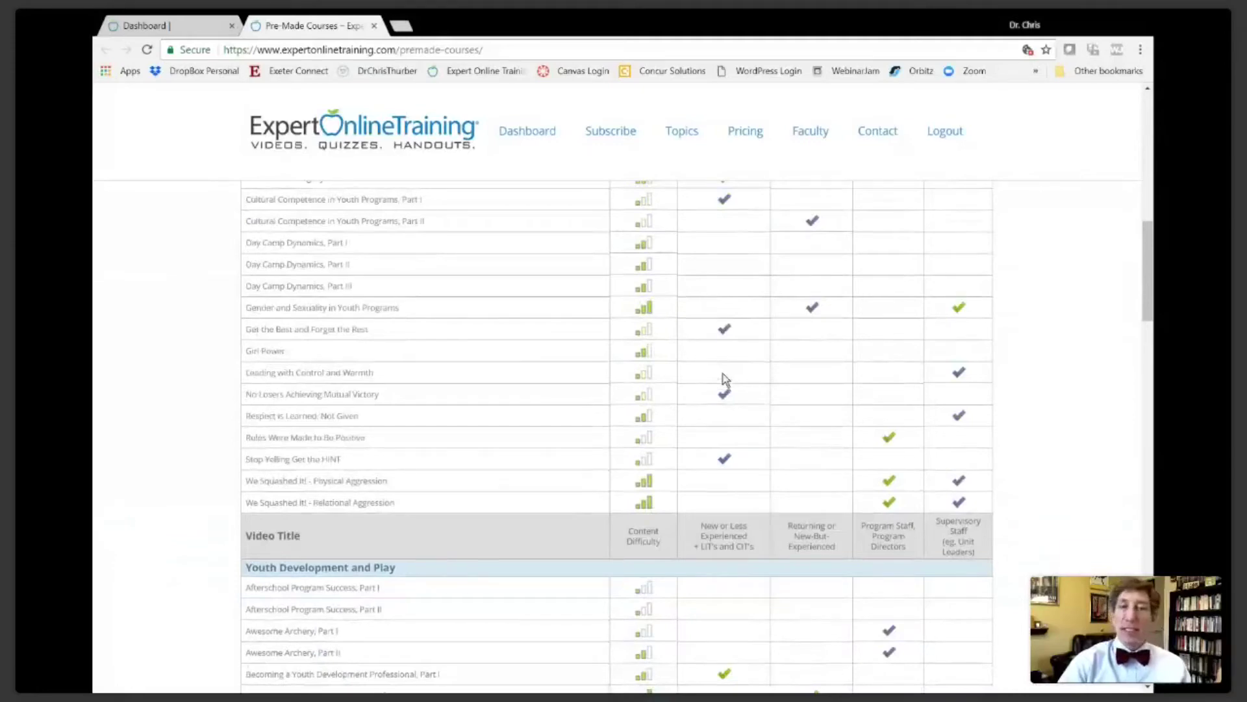
pyautogui.scroll(-12, 726, 380)
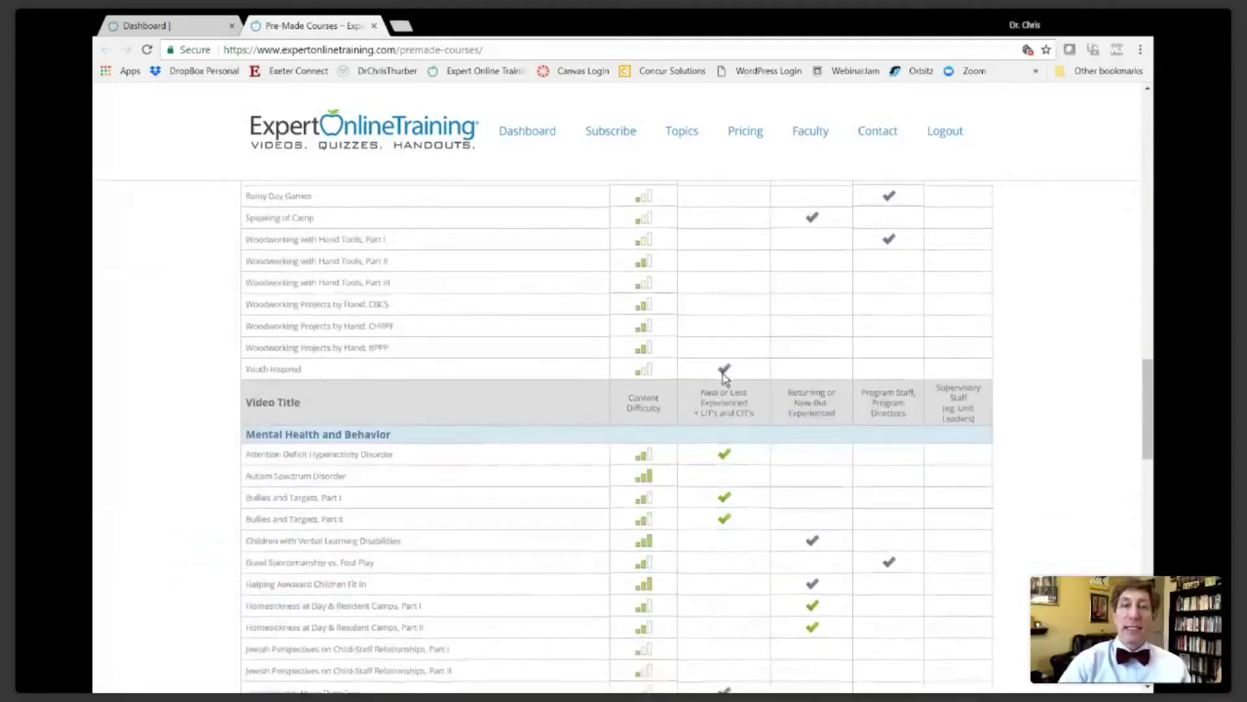
pyautogui.scroll(-2, 726, 380)
pyautogui.scroll(-1, 725, 379)
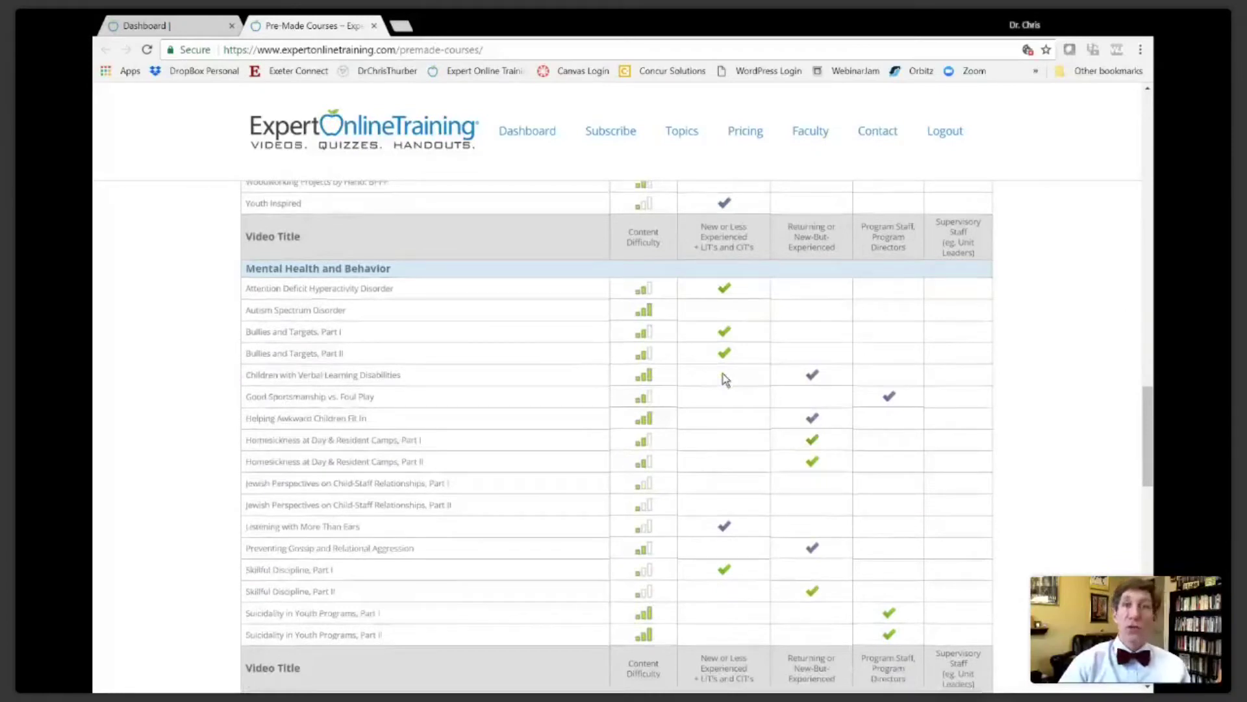
pyautogui.scroll(-15, 726, 379)
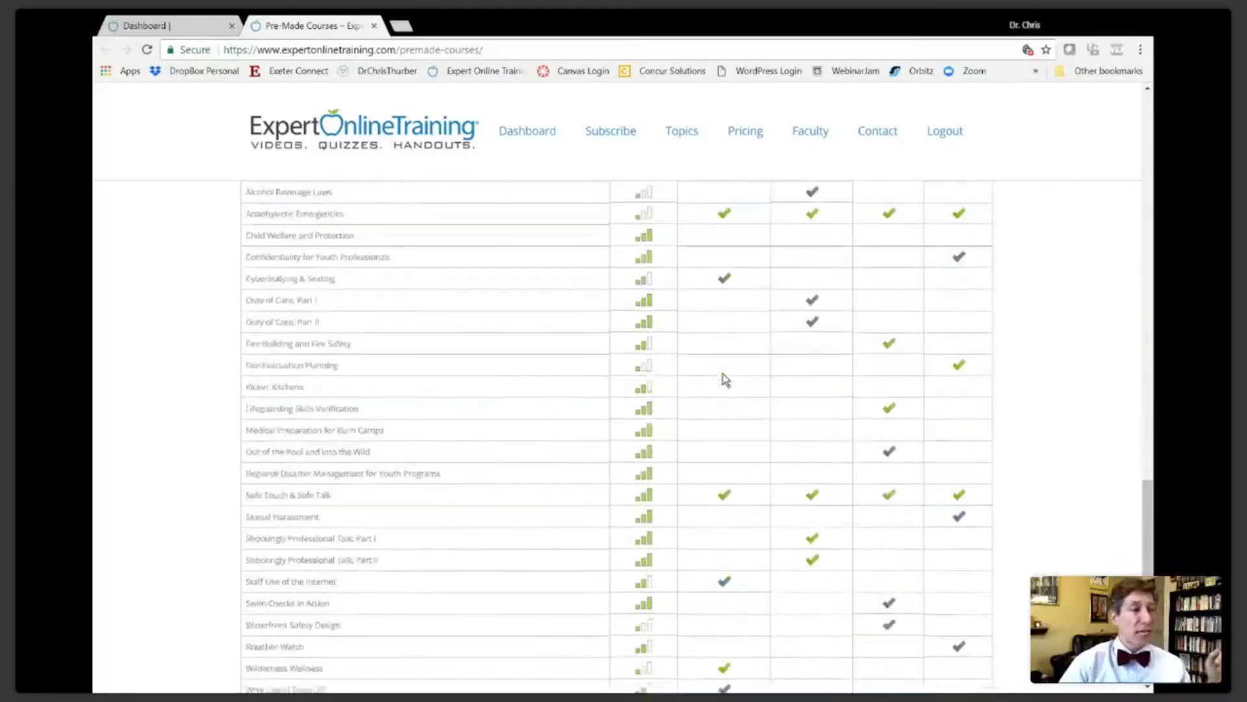
pyautogui.scroll(-3, 726, 379)
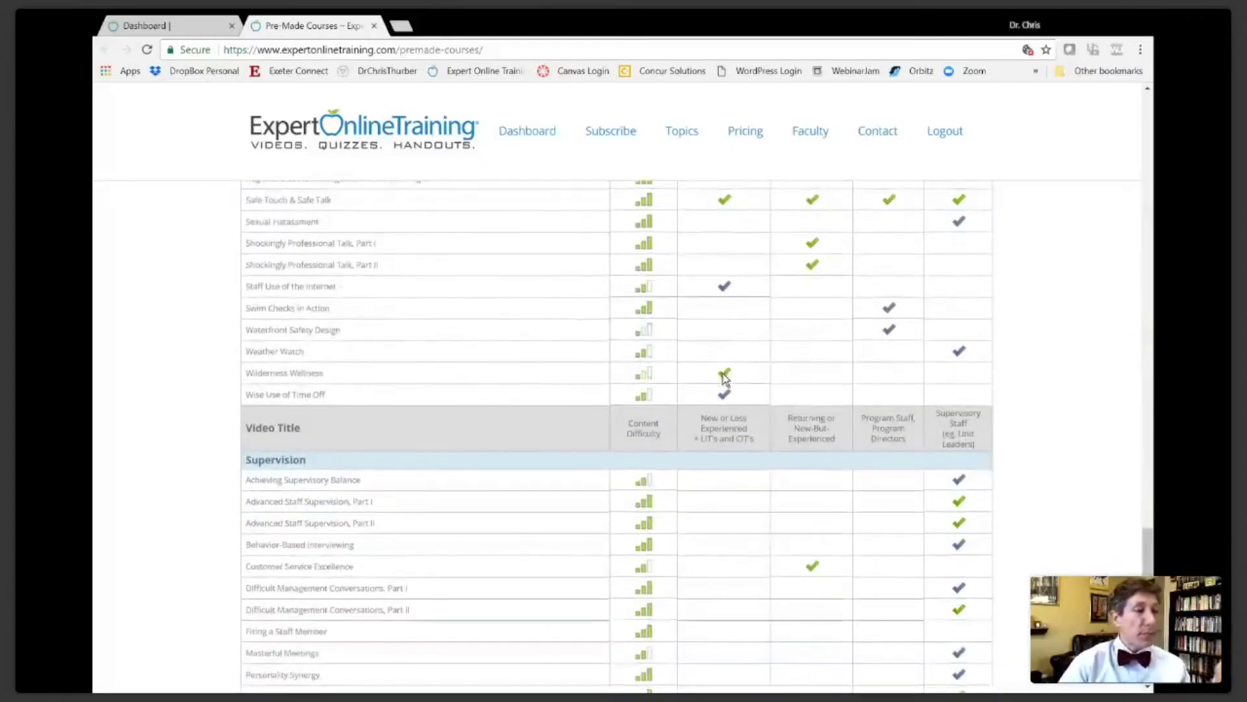
pyautogui.scroll(-3, 726, 380)
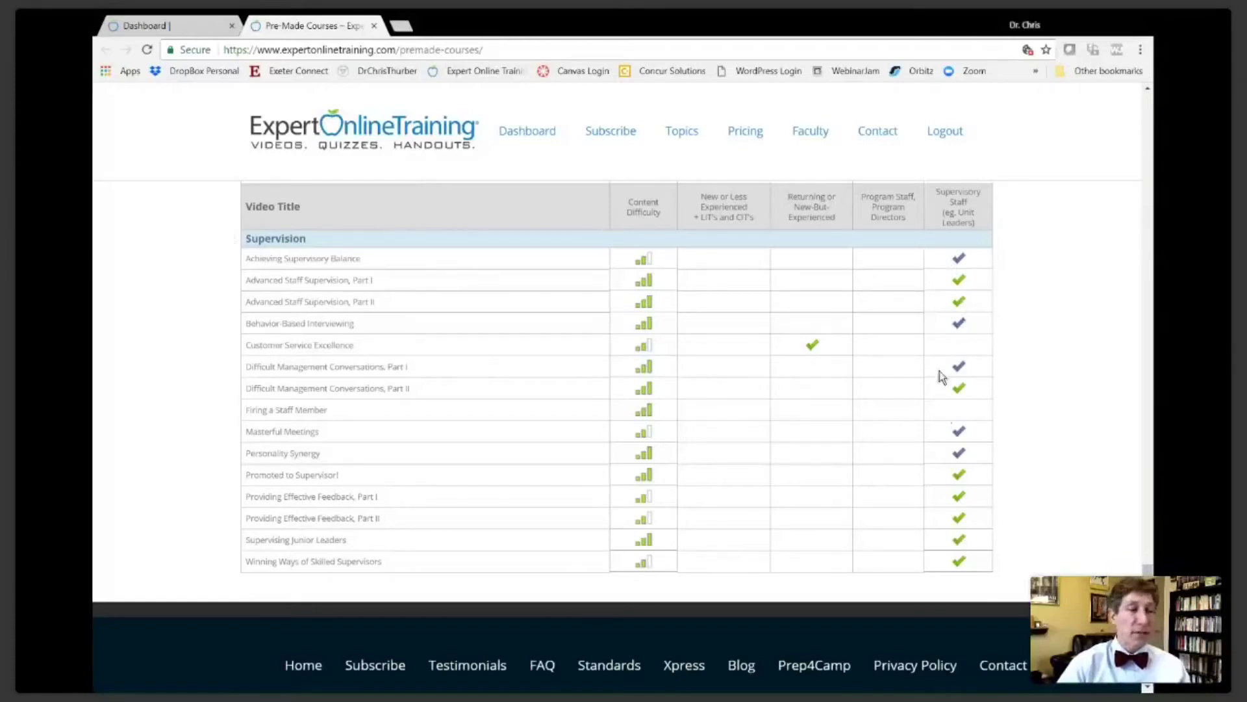
# Step: Review the Mental Health and Behavior modules again and highlight the Supervisory Staff course heading above the Leadership modules
pyautogui.scroll(15, 836, 321)
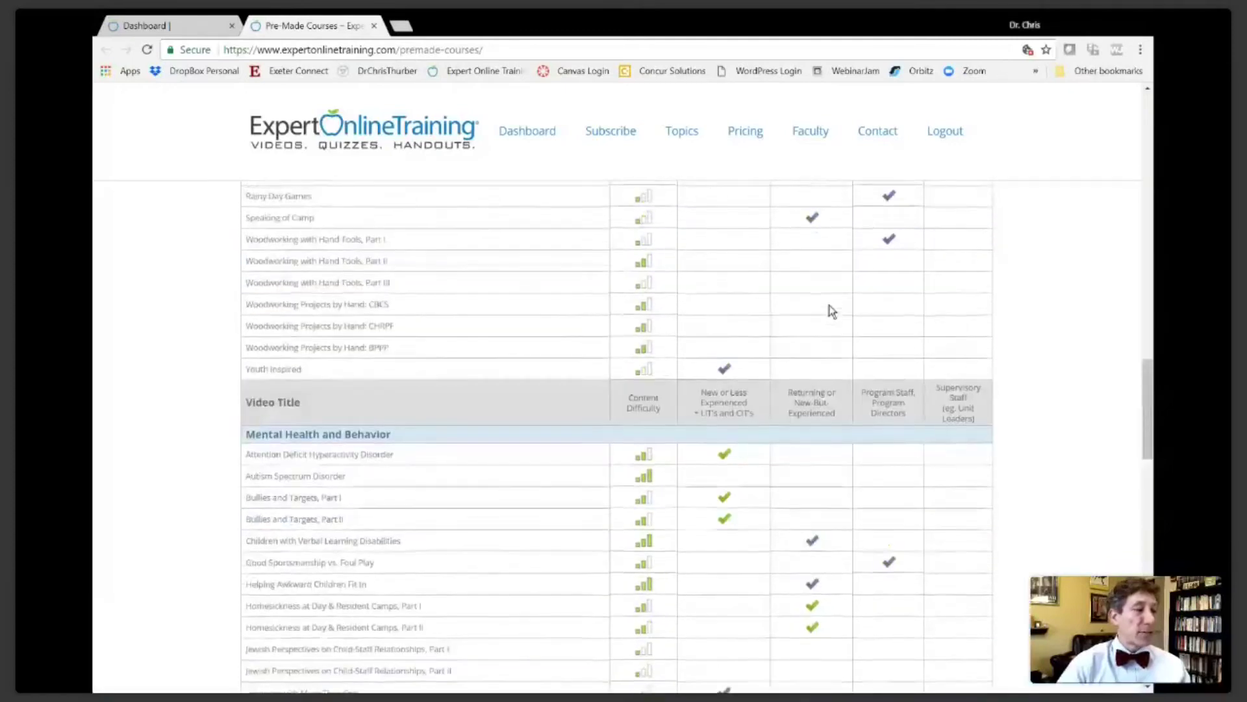
pyautogui.scroll(-4, 830, 310)
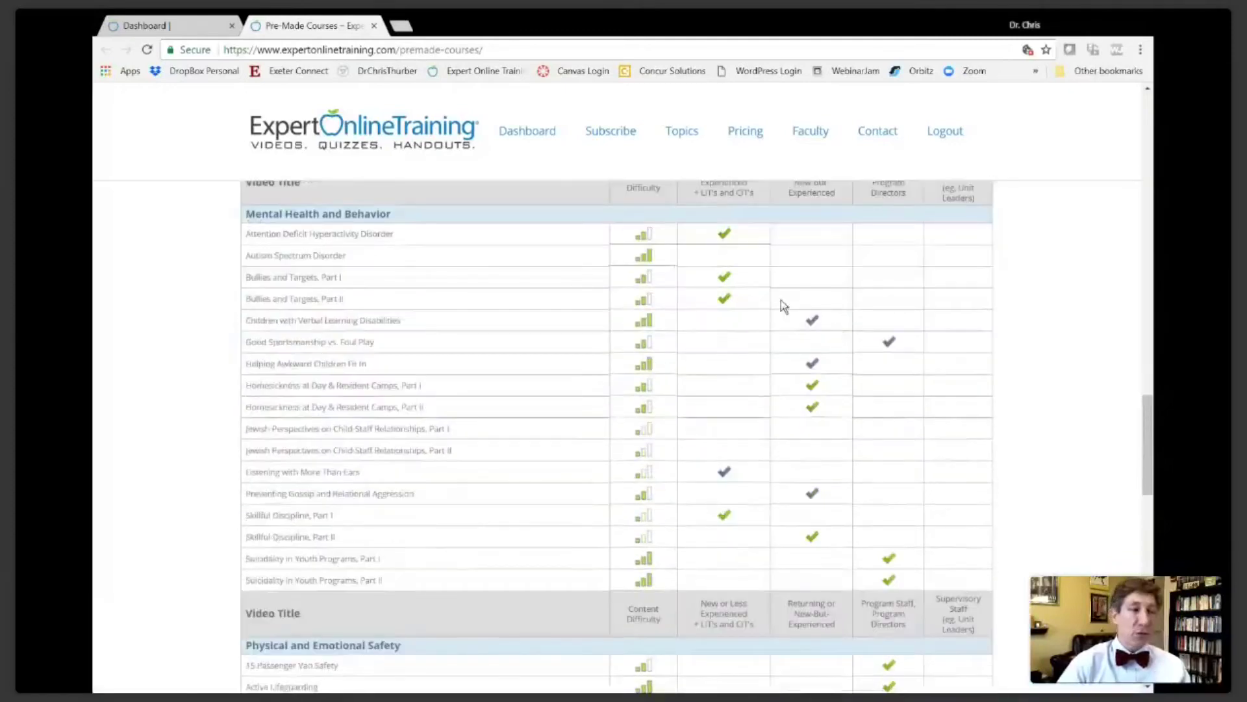
pyautogui.scroll(1, 796, 318)
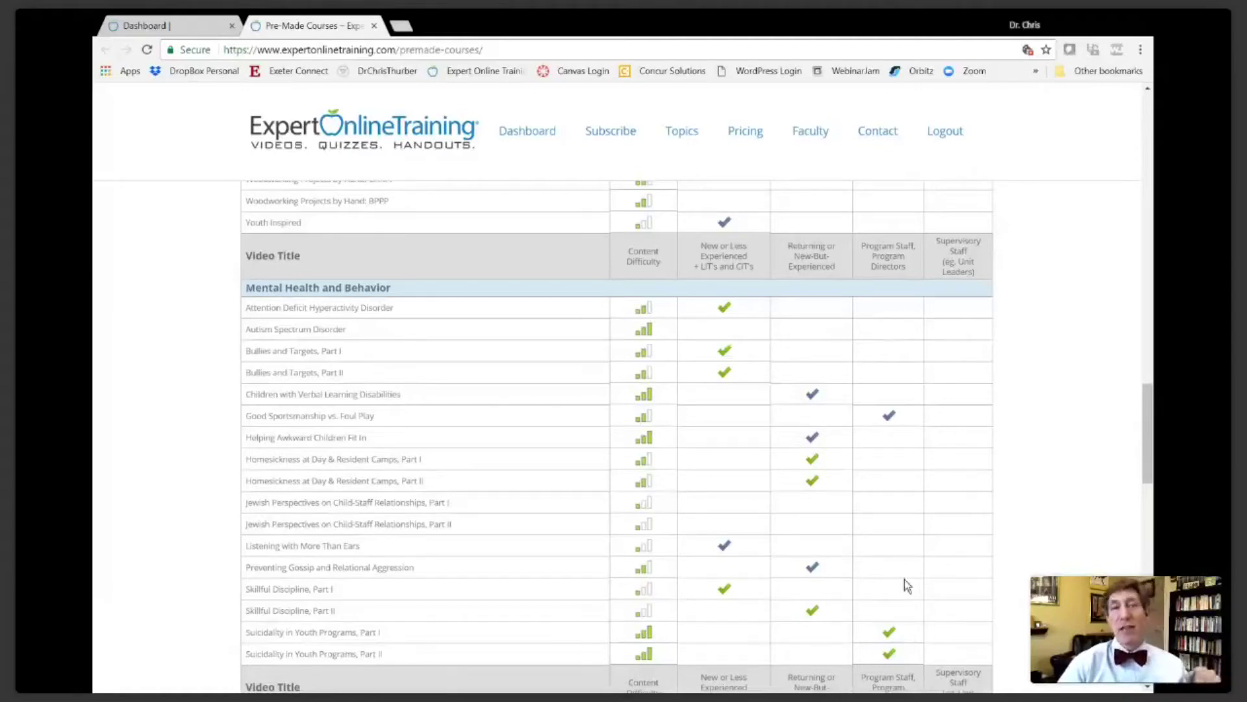
pyautogui.scroll(10, 780, 442)
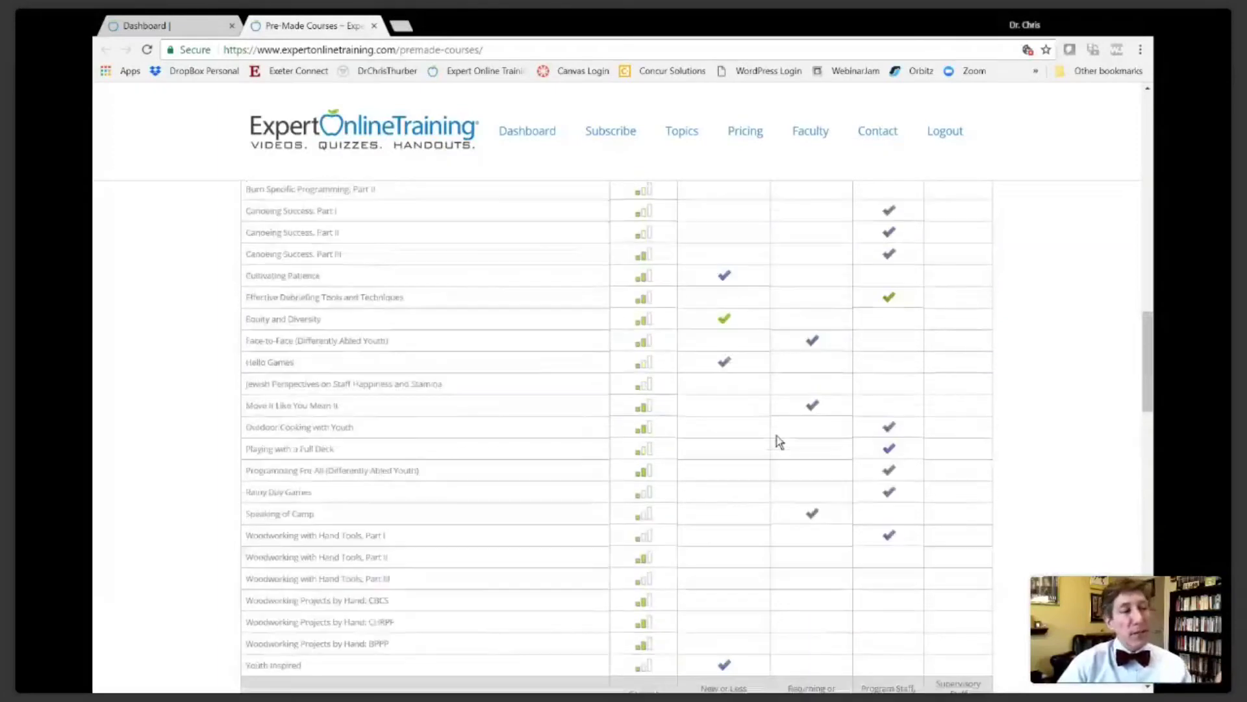
pyautogui.scroll(10, 780, 442)
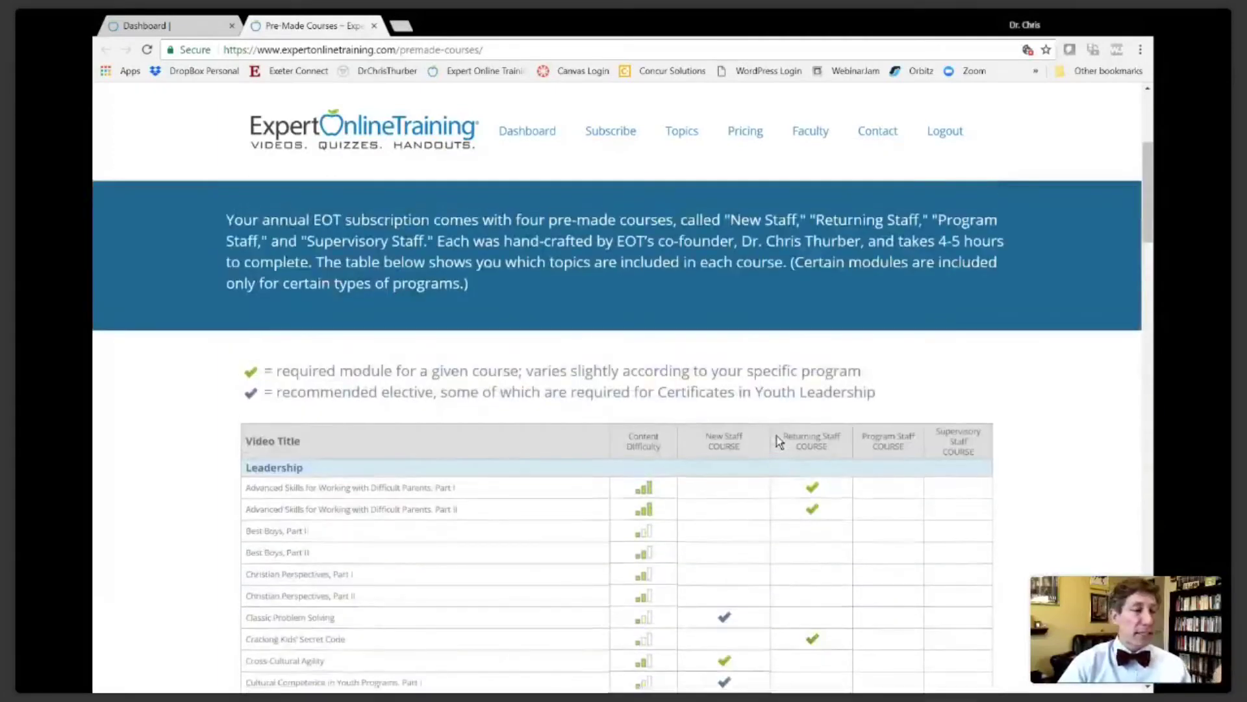
pyautogui.scroll(-2, 779, 442)
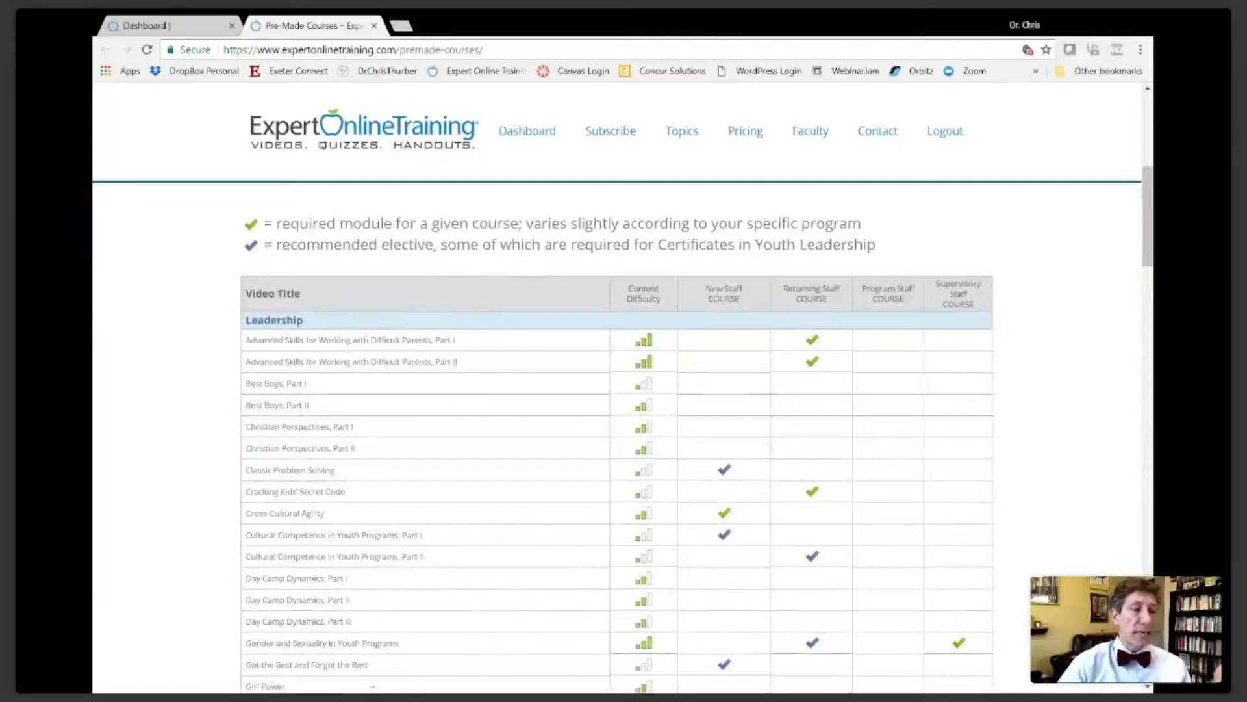
pyautogui.moveTo(706, 288); pyautogui.dragTo(983, 317)
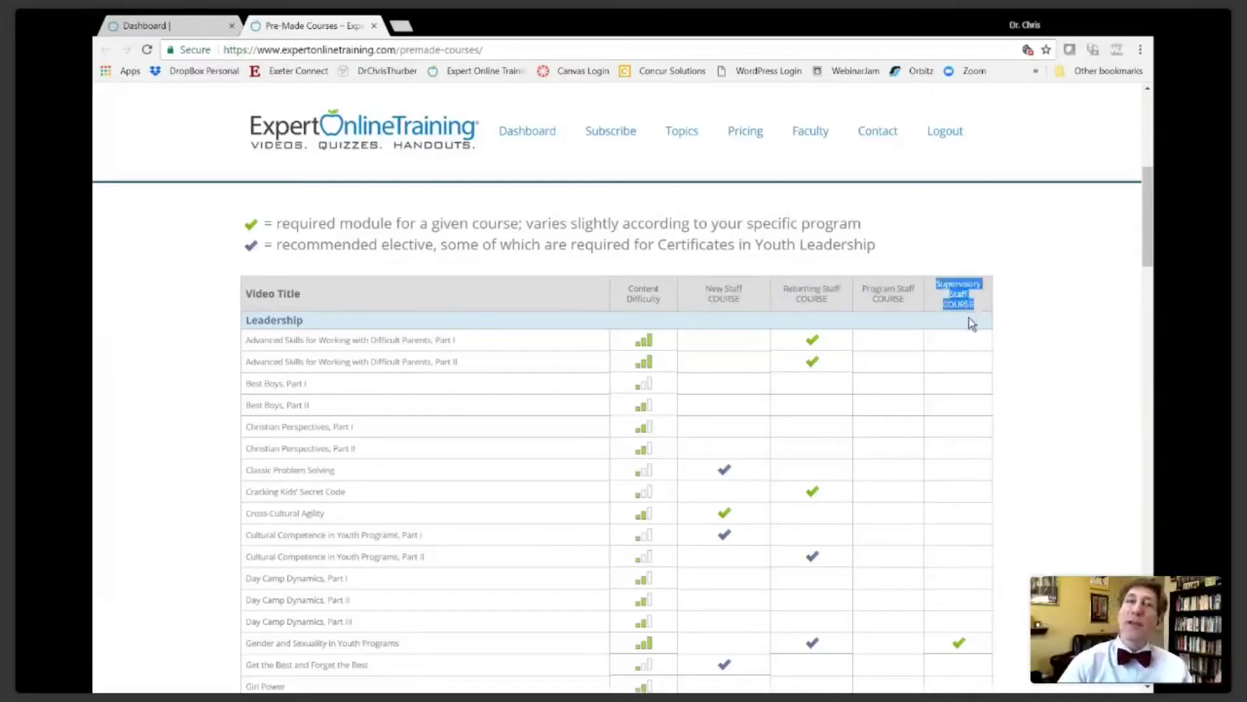
pyautogui.scroll(1, 491, 200)
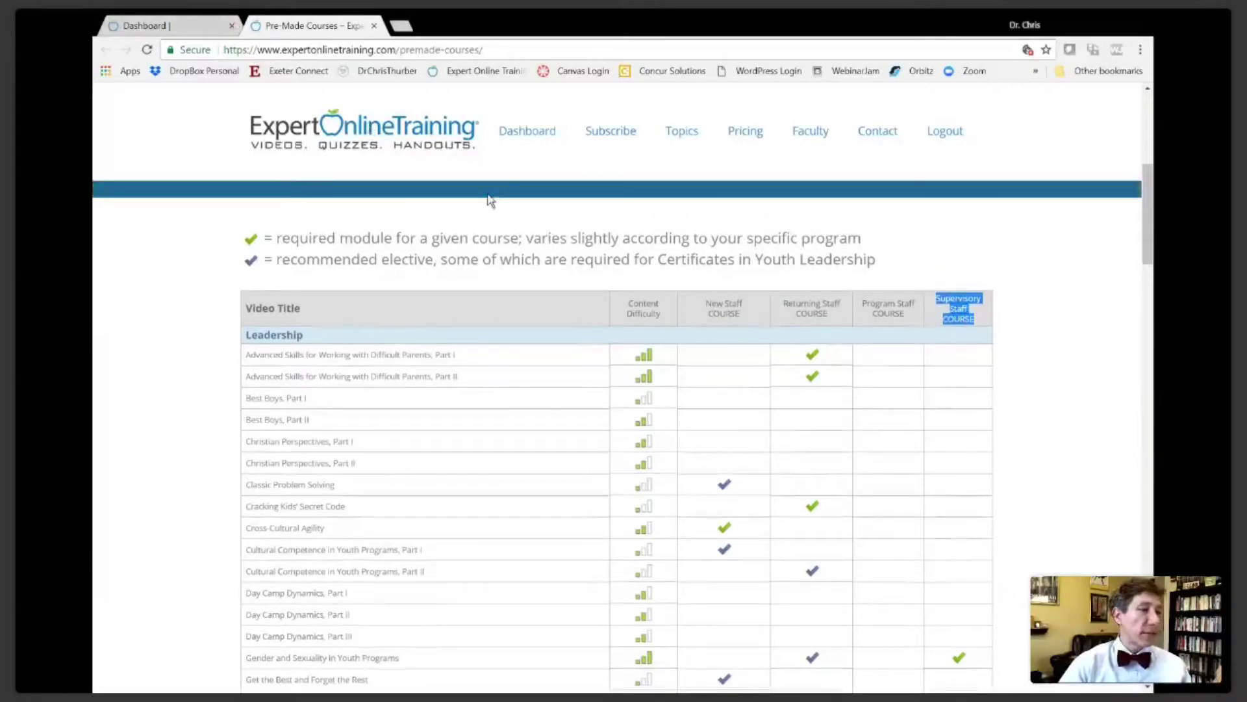
pyautogui.scroll(4, 490, 200)
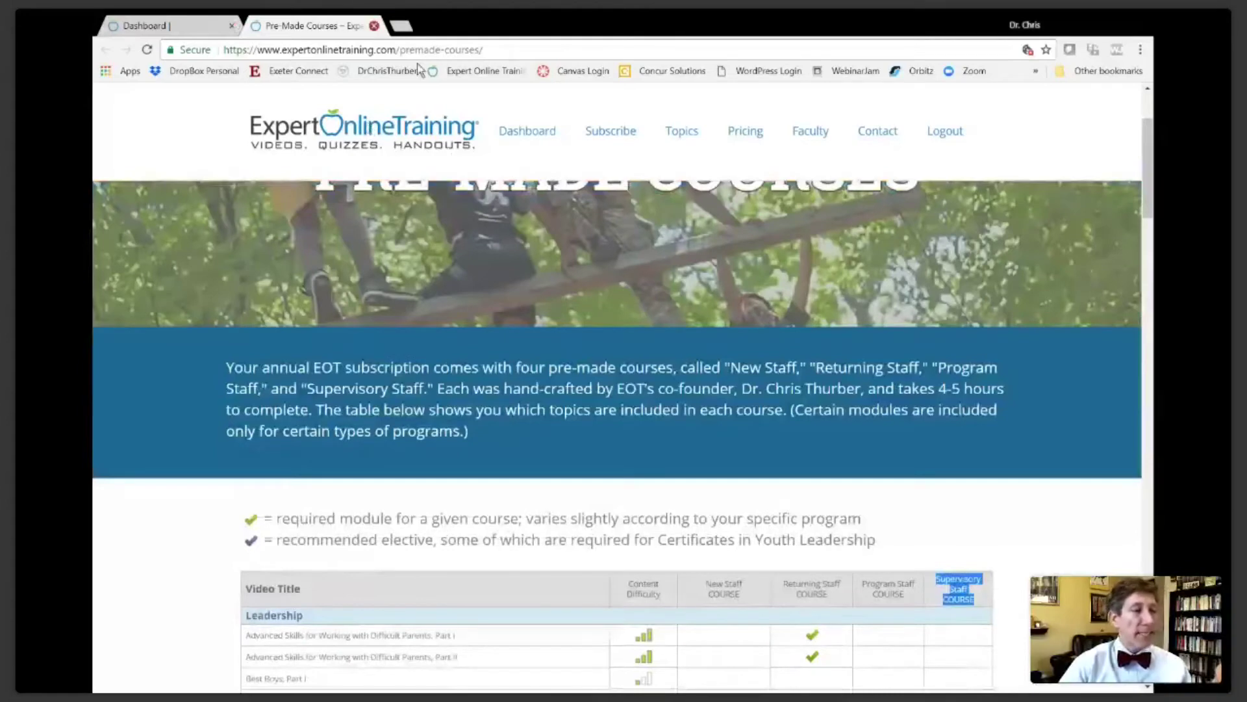
# Step: Close the Pre-Made Courses page and return to Manage Courses in the Leadership Essentials 2018 administration area
pyautogui.hotkey('ctrl', 'w')
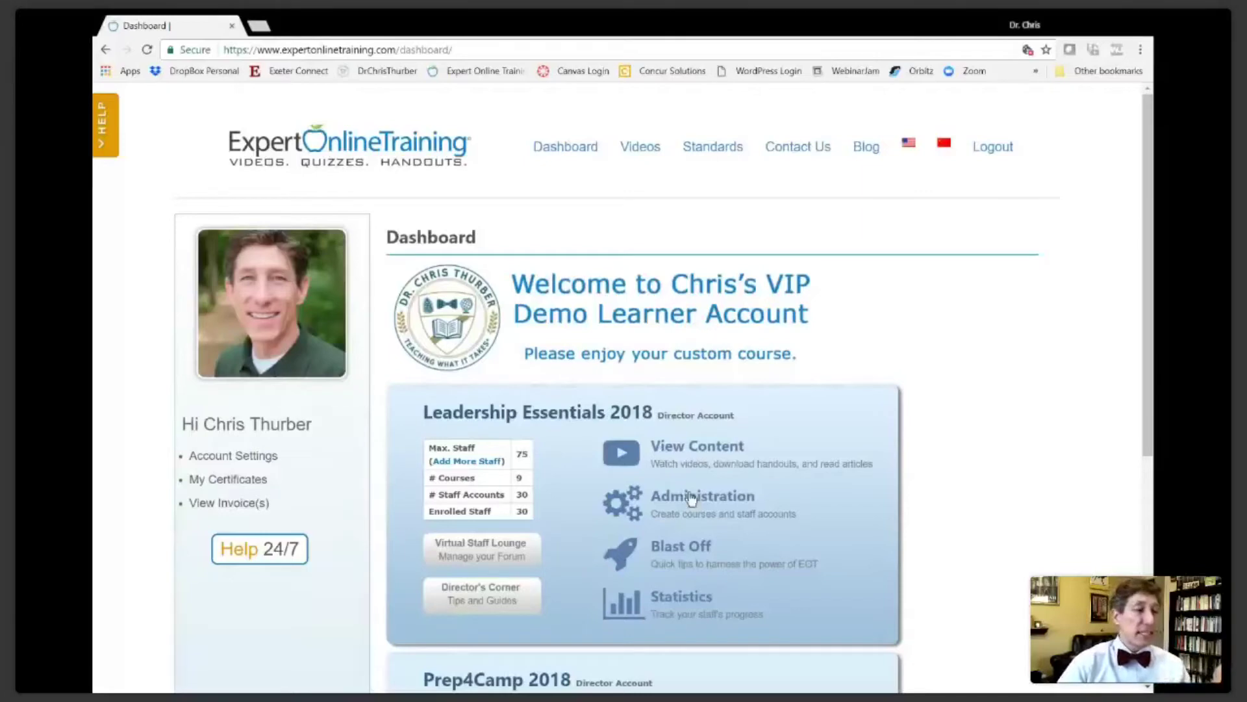
pyautogui.click(692, 499)
pyautogui.click(480, 334)
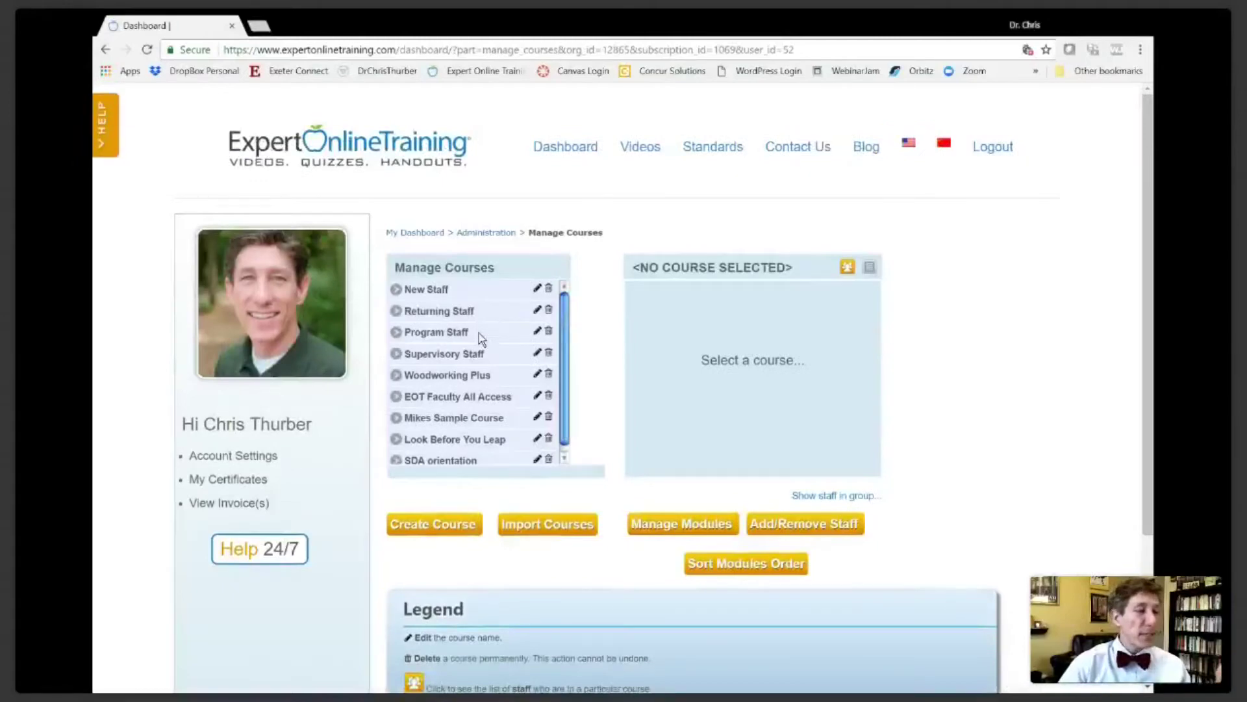
# Step: Select the New Staff course and review the full list of modules assigned to it
pyautogui.click(449, 289)
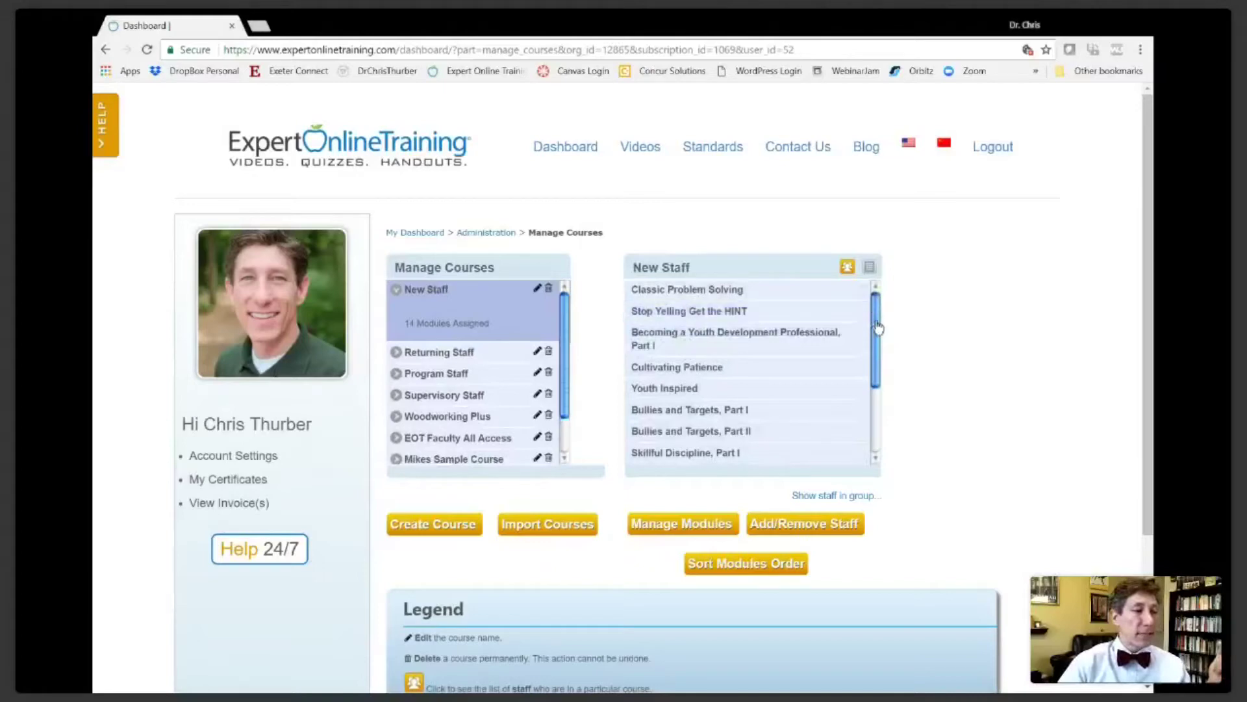
pyautogui.scroll(-5, 878, 327)
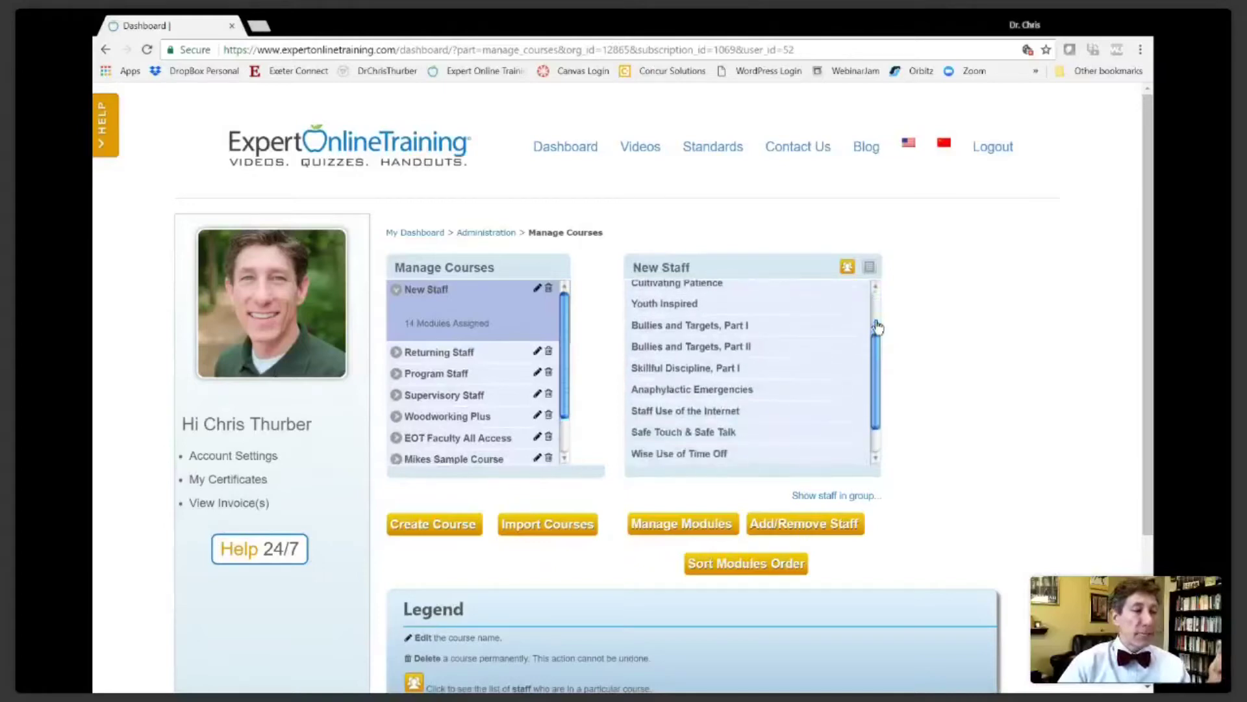
pyautogui.scroll(-1, 877, 400)
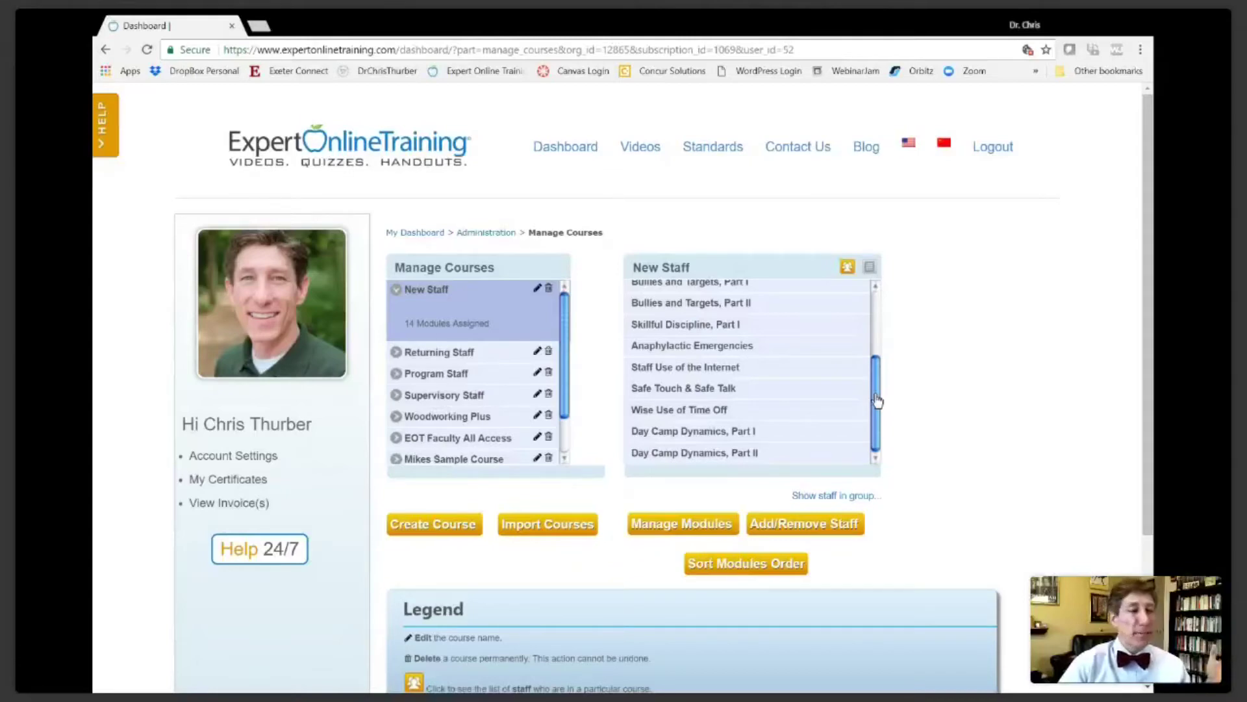
pyautogui.scroll(6, 878, 400)
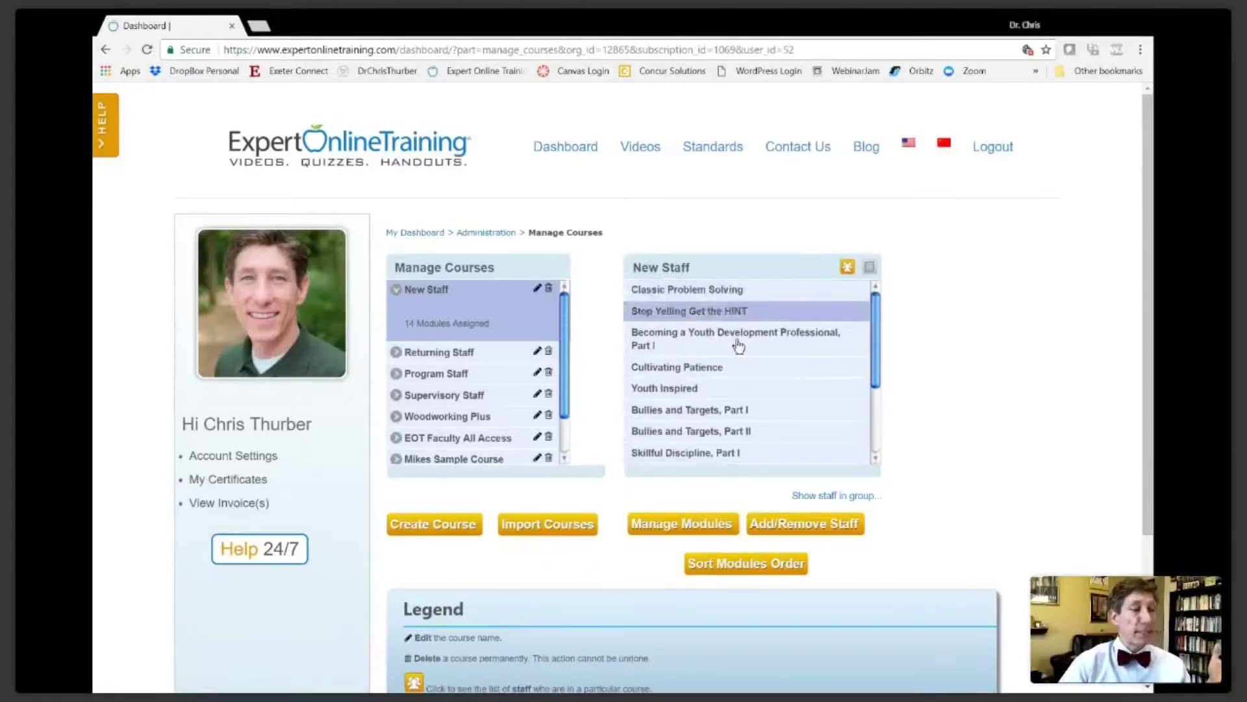
pyautogui.scroll(-2, 744, 426)
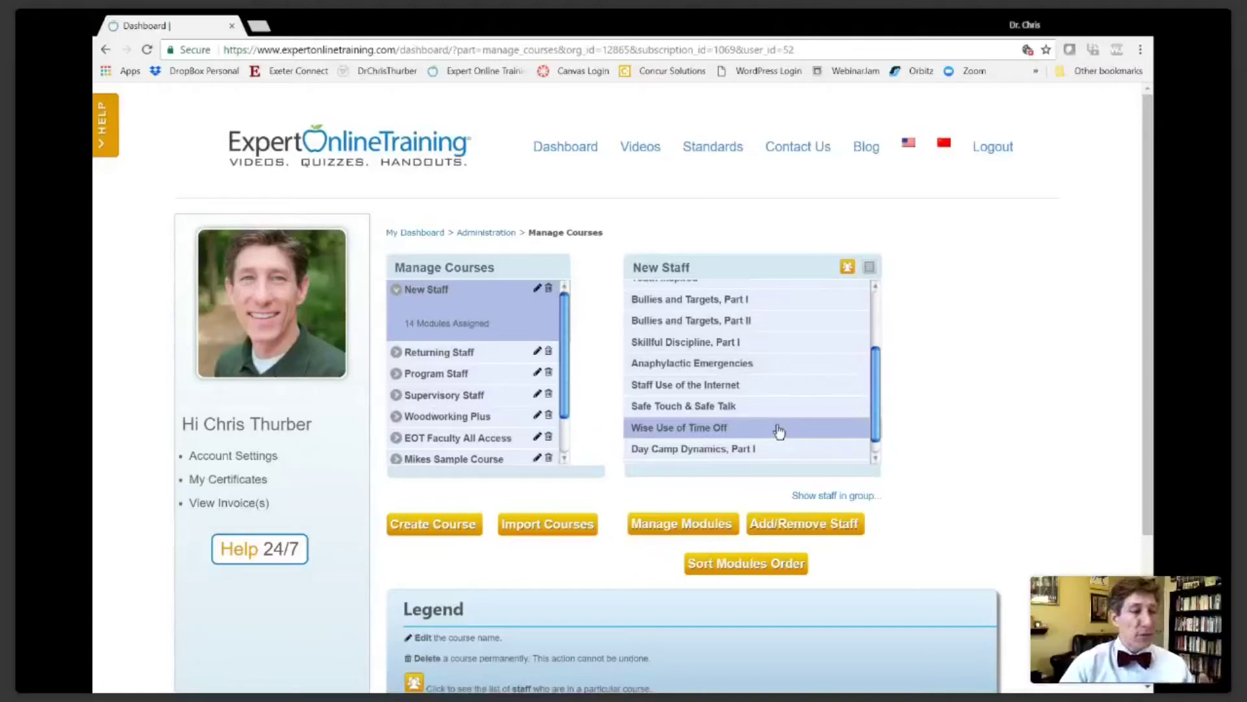
# Step: Open the module selection for the New Staff course and remove the Wise Use of Time Off video from it
pyautogui.click(678, 528)
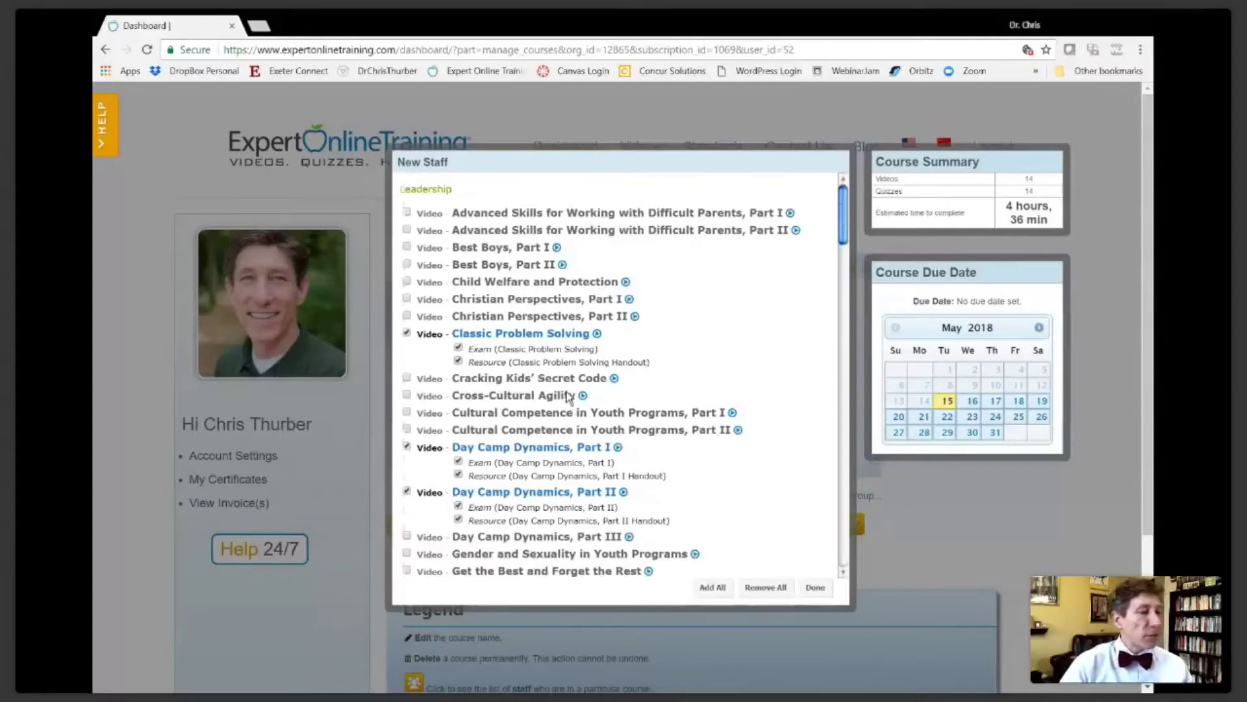
pyautogui.scroll(-2, 566, 391)
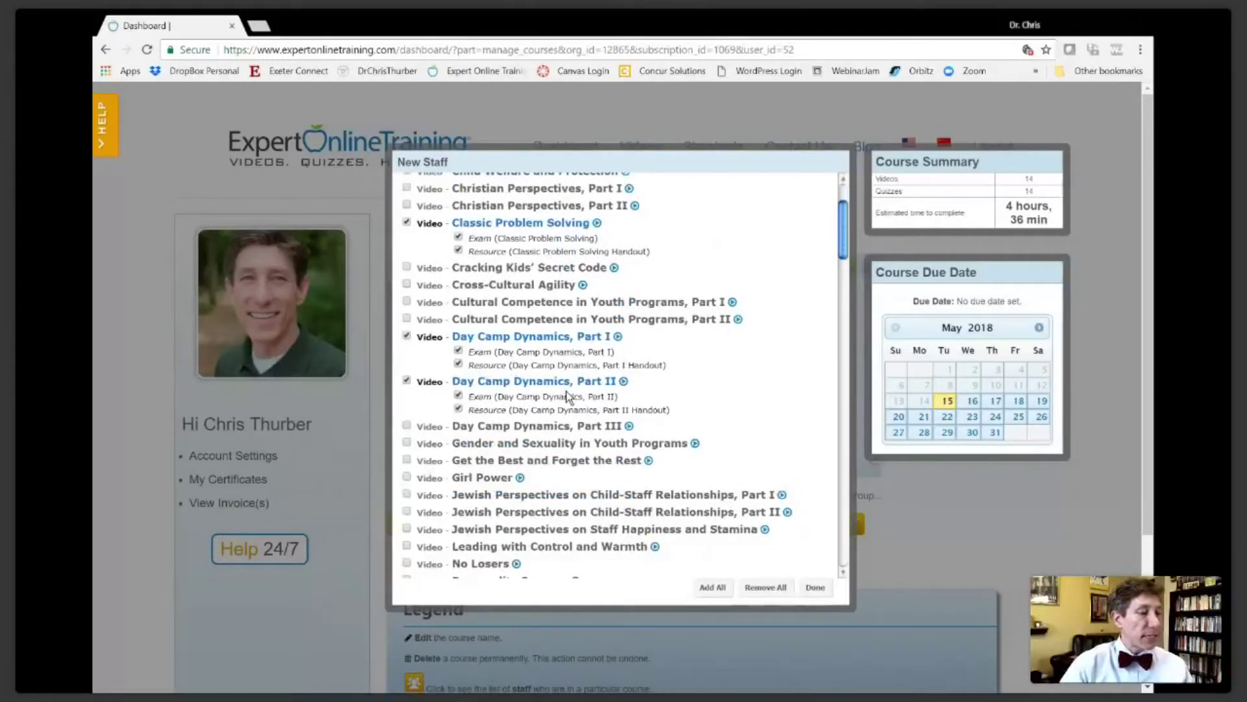
pyautogui.scroll(-10, 567, 393)
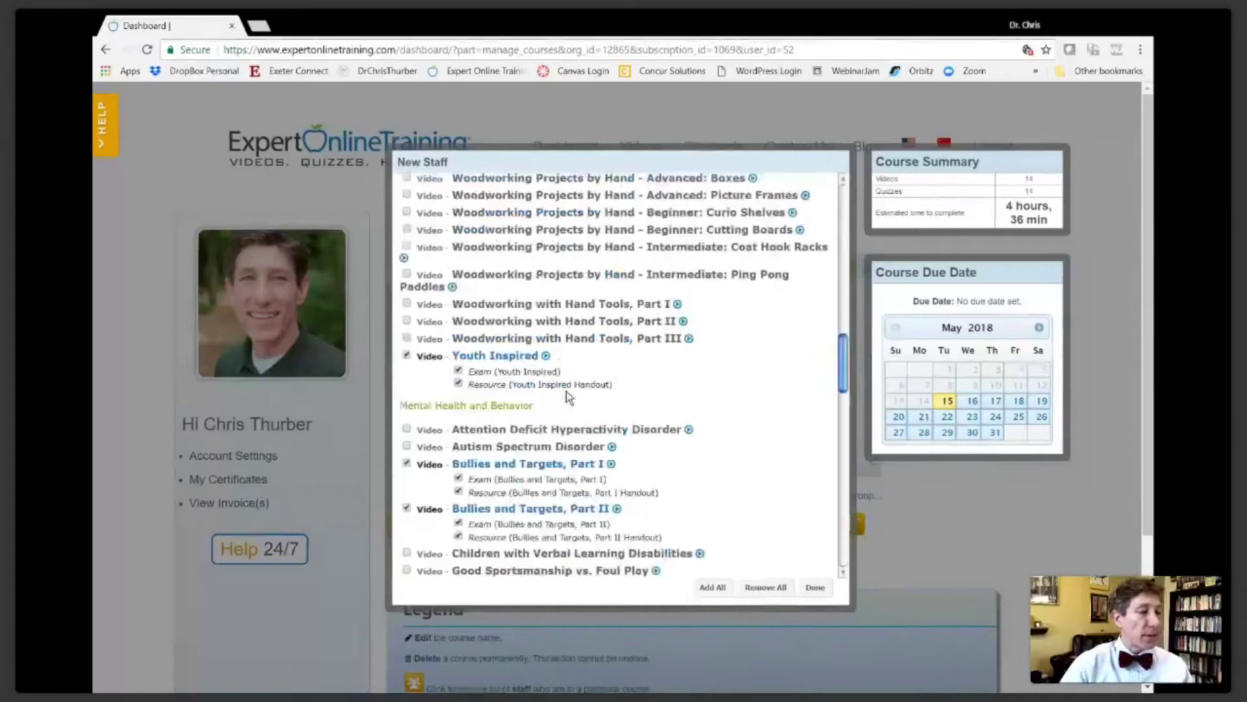
pyautogui.scroll(-10, 567, 391)
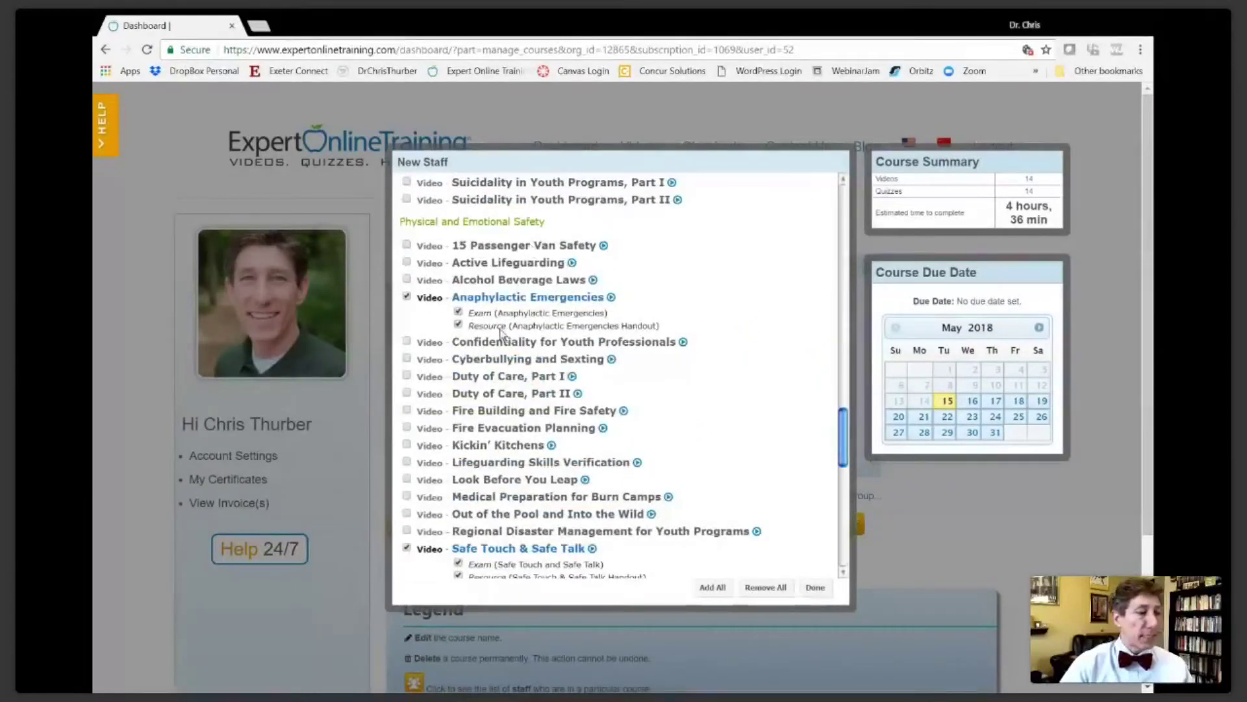
pyautogui.click(534, 410)
pyautogui.scroll(-2, 534, 414)
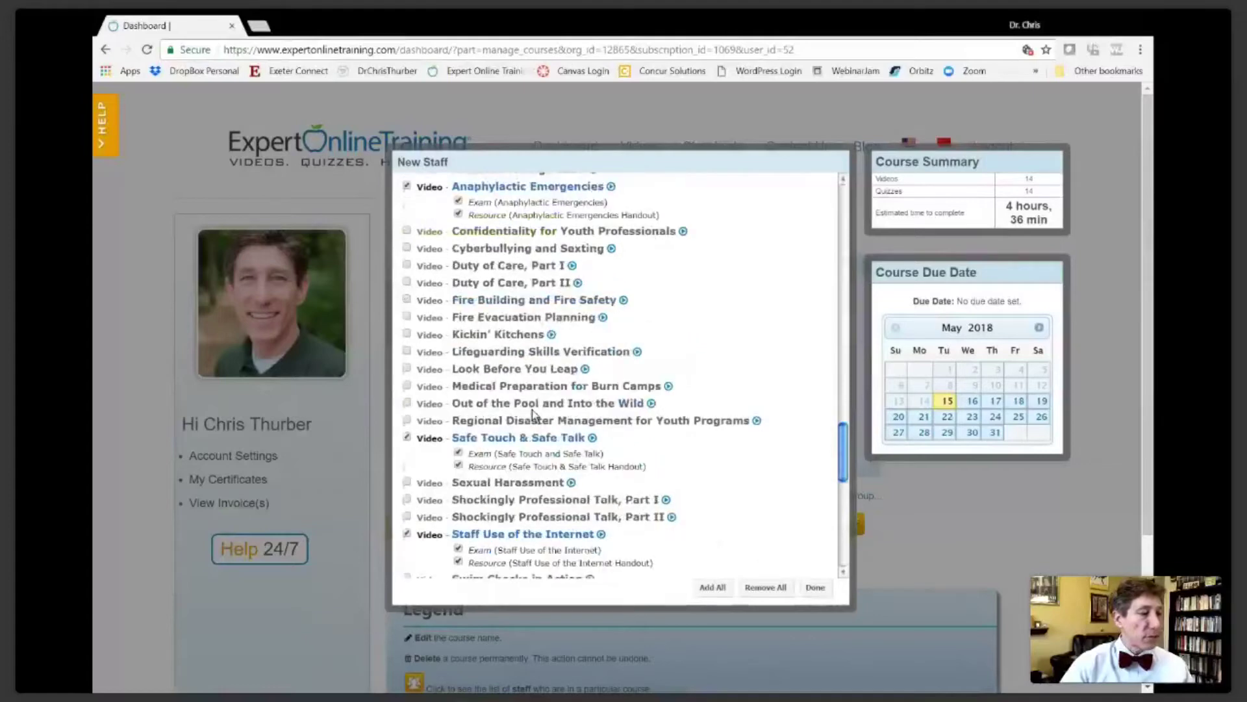
pyautogui.scroll(-2, 532, 413)
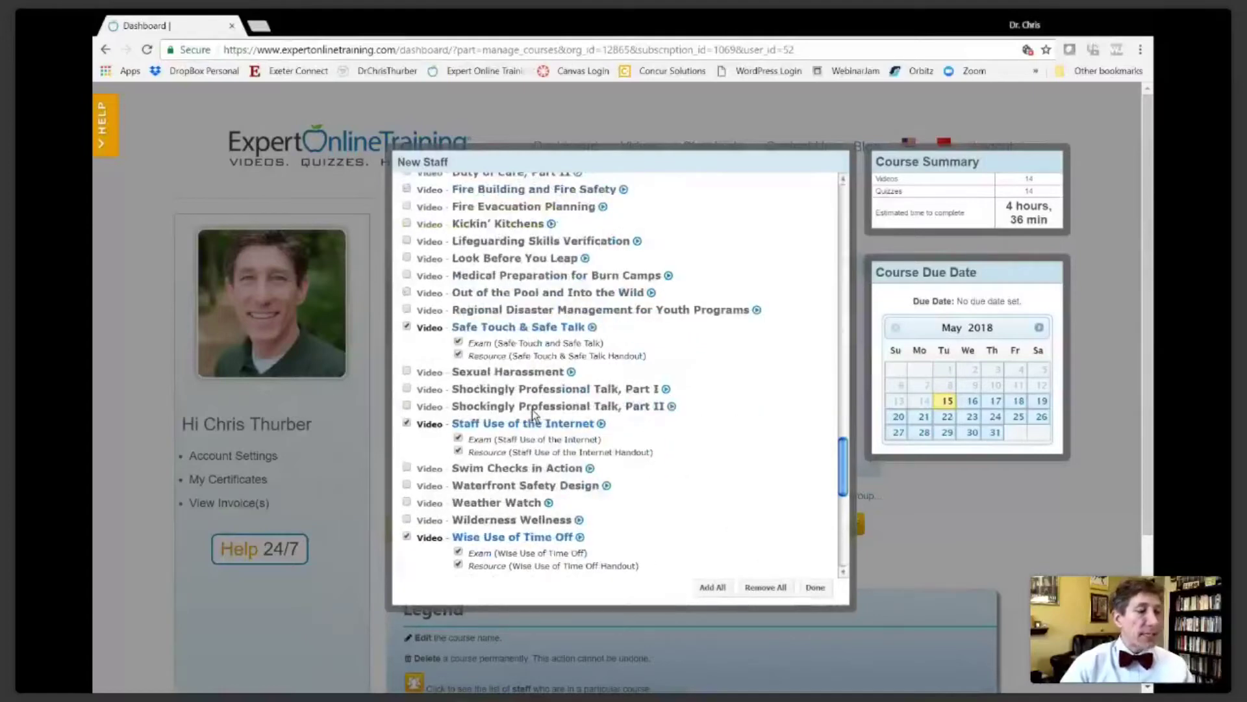
pyautogui.scroll(-2, 534, 413)
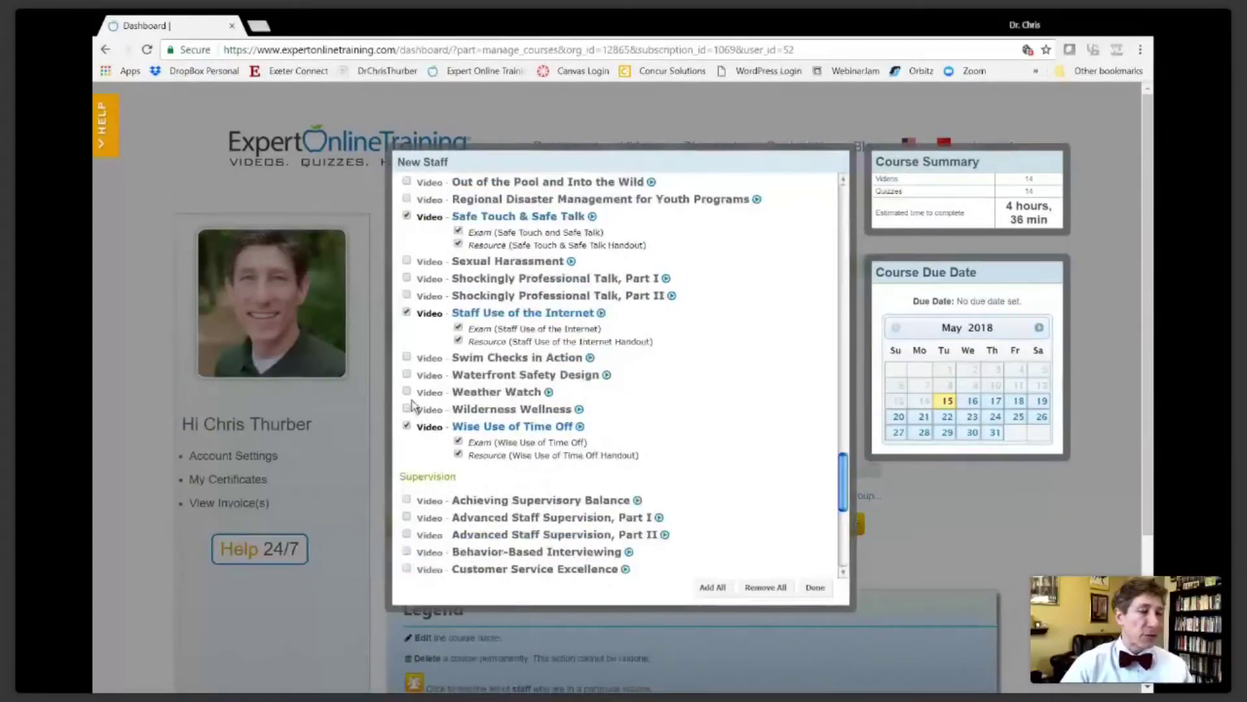
pyautogui.click(407, 426)
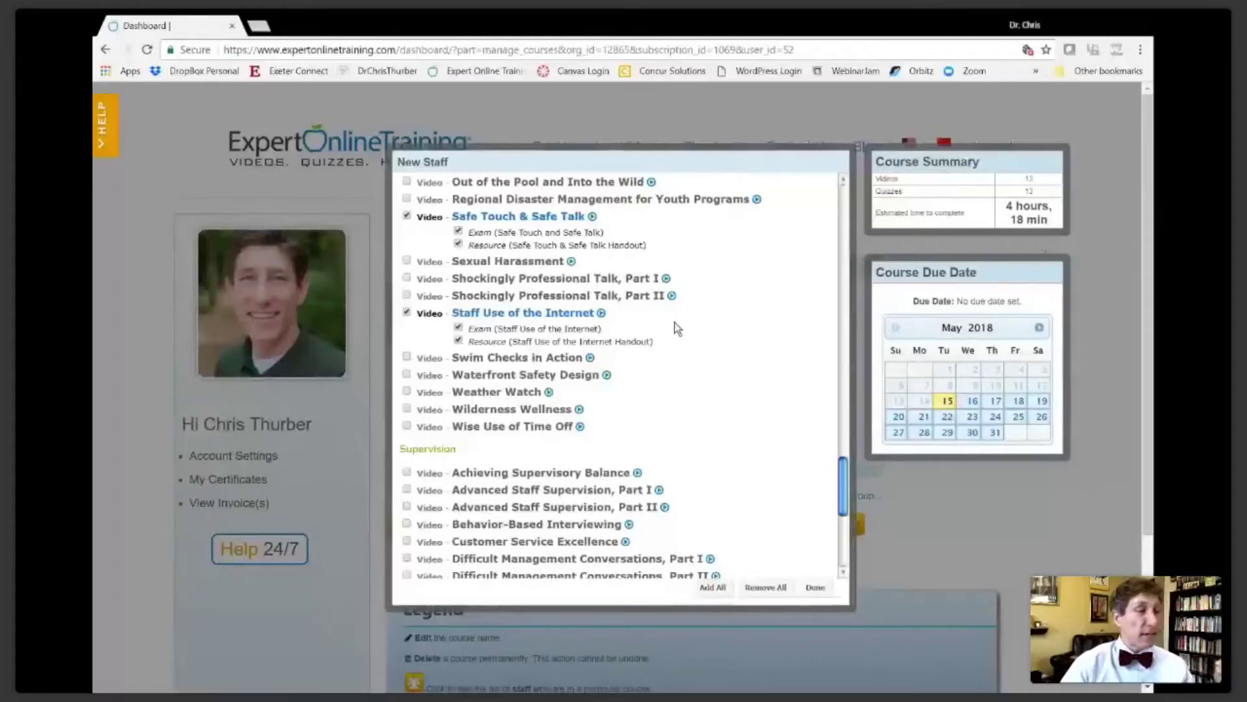
pyautogui.scroll(3, 676, 329)
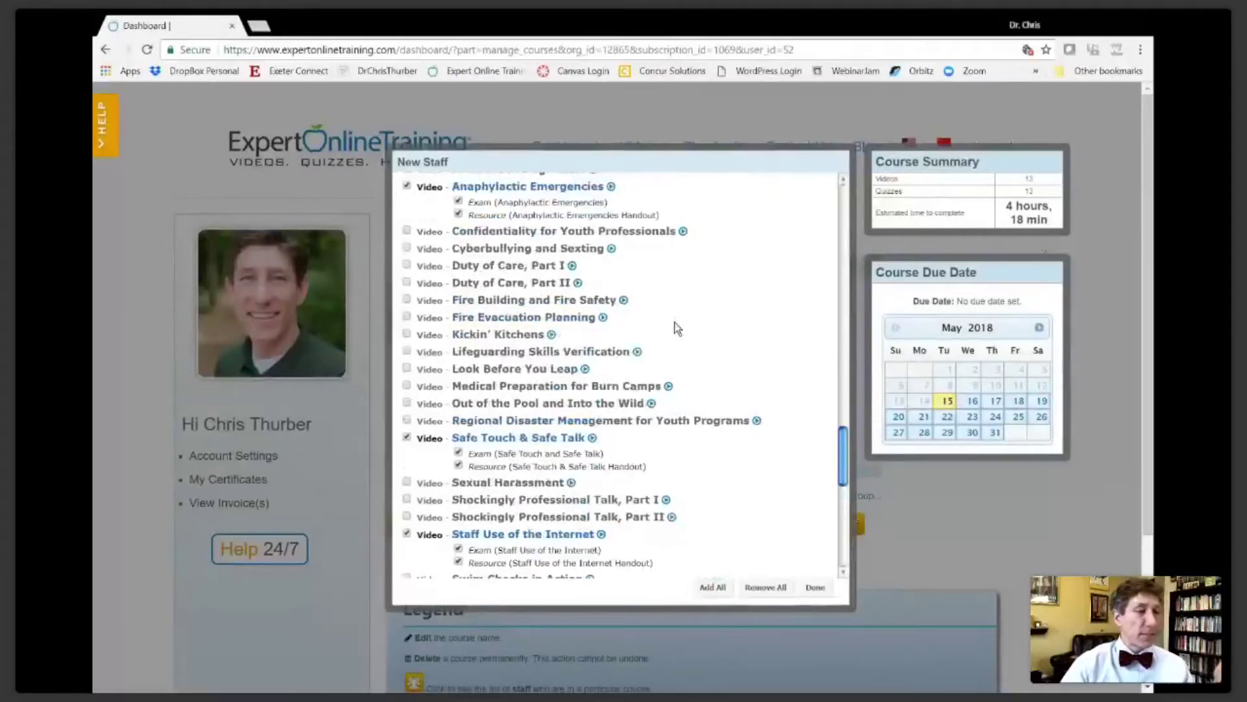
# Step: Add the Best Boys, Part I and Best Boys, Part II videos from the Leadership category to the New Staff course
pyautogui.scroll(5, 676, 328)
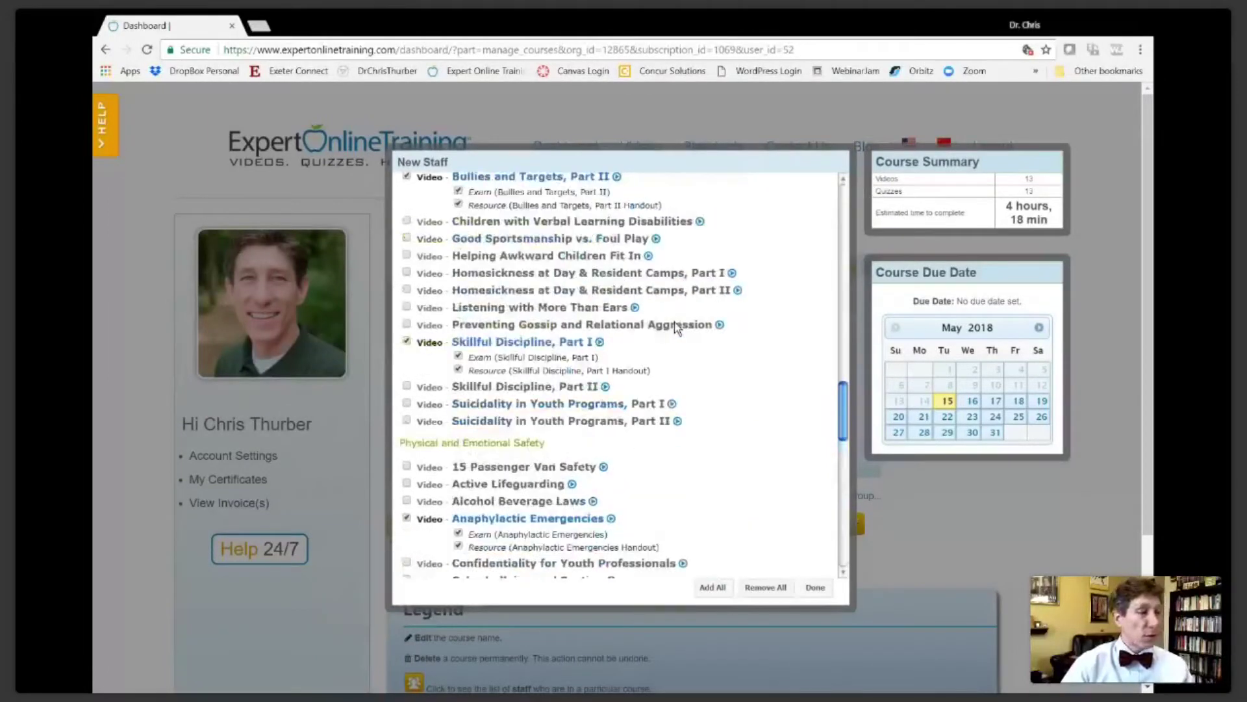
pyautogui.scroll(2, 676, 329)
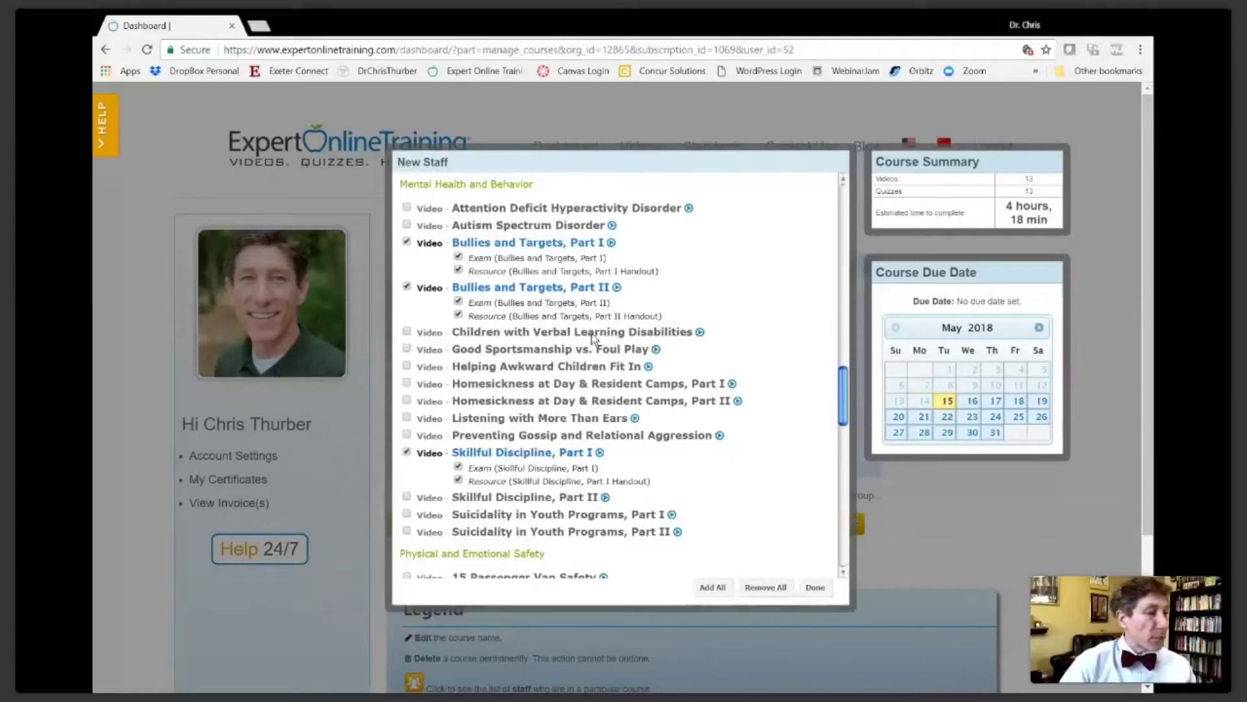
pyautogui.scroll(10, 593, 337)
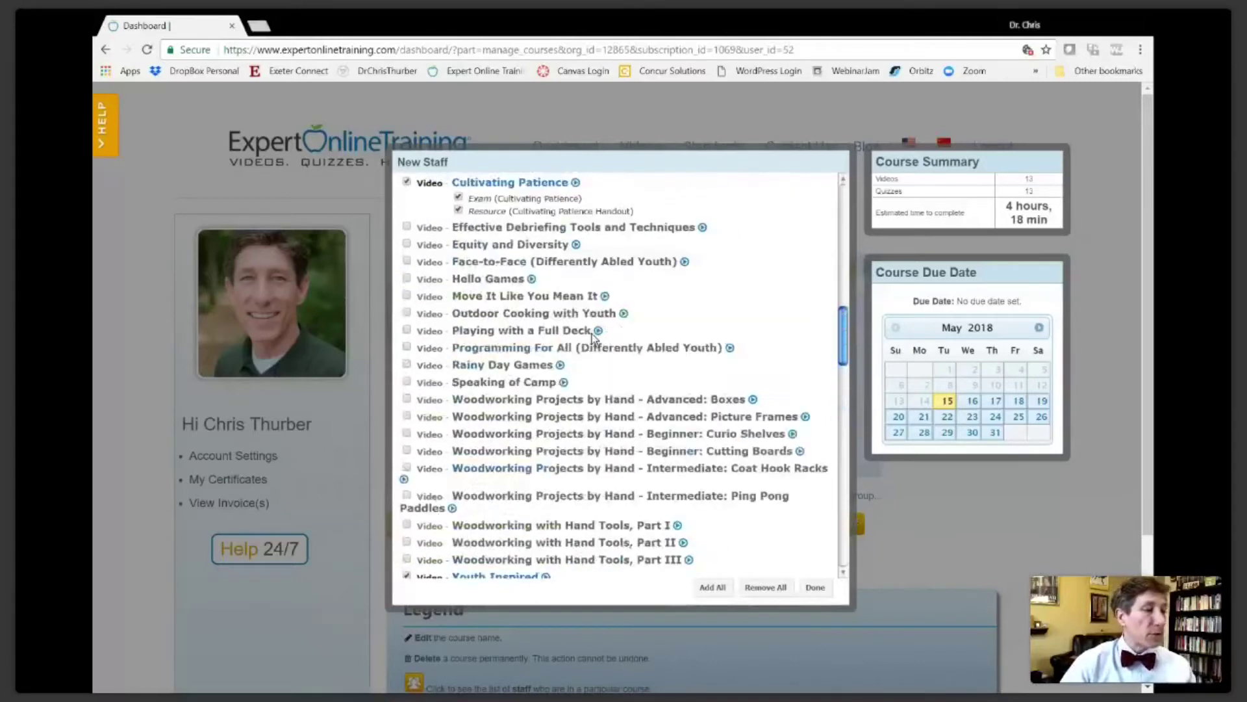
pyautogui.scroll(15, 594, 338)
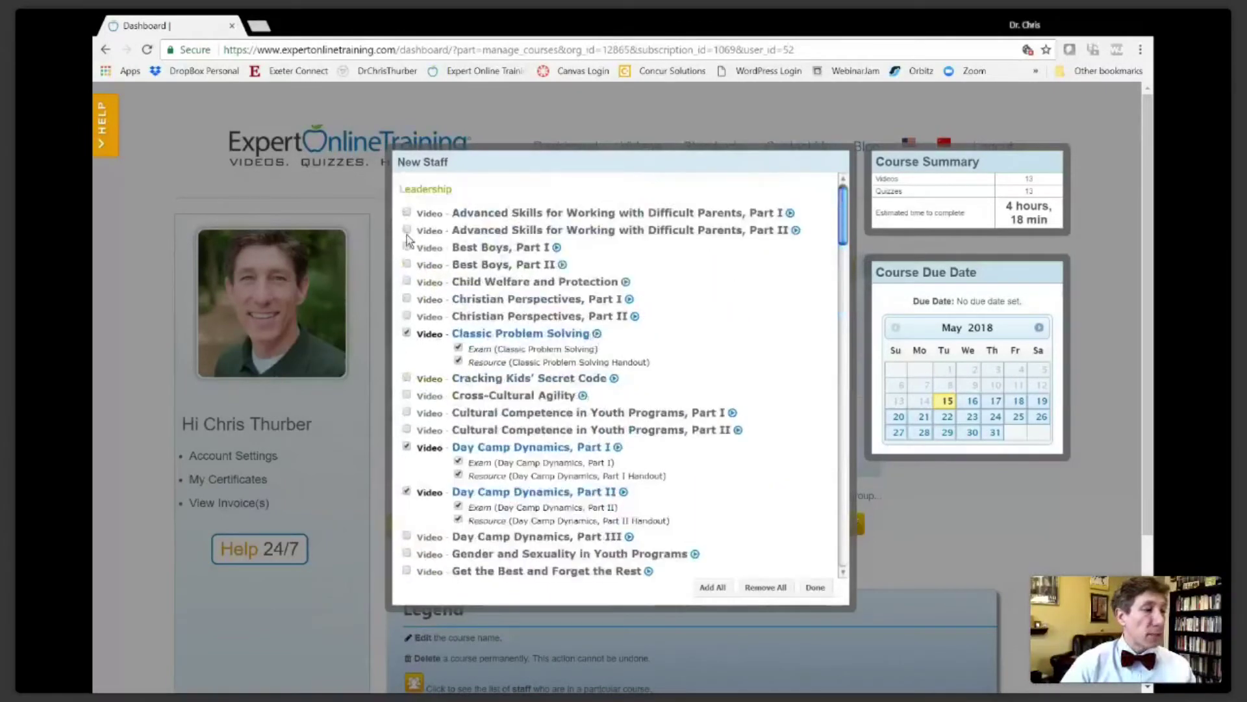
pyautogui.click(407, 247)
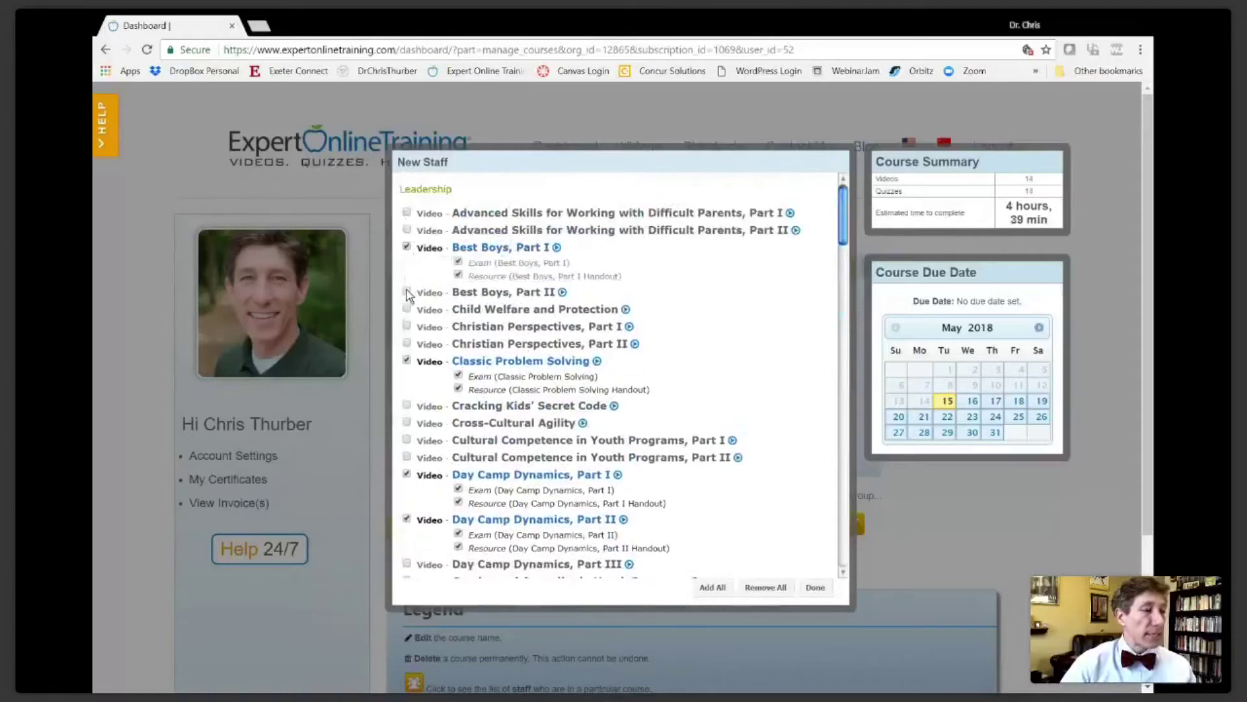
pyautogui.click(407, 292)
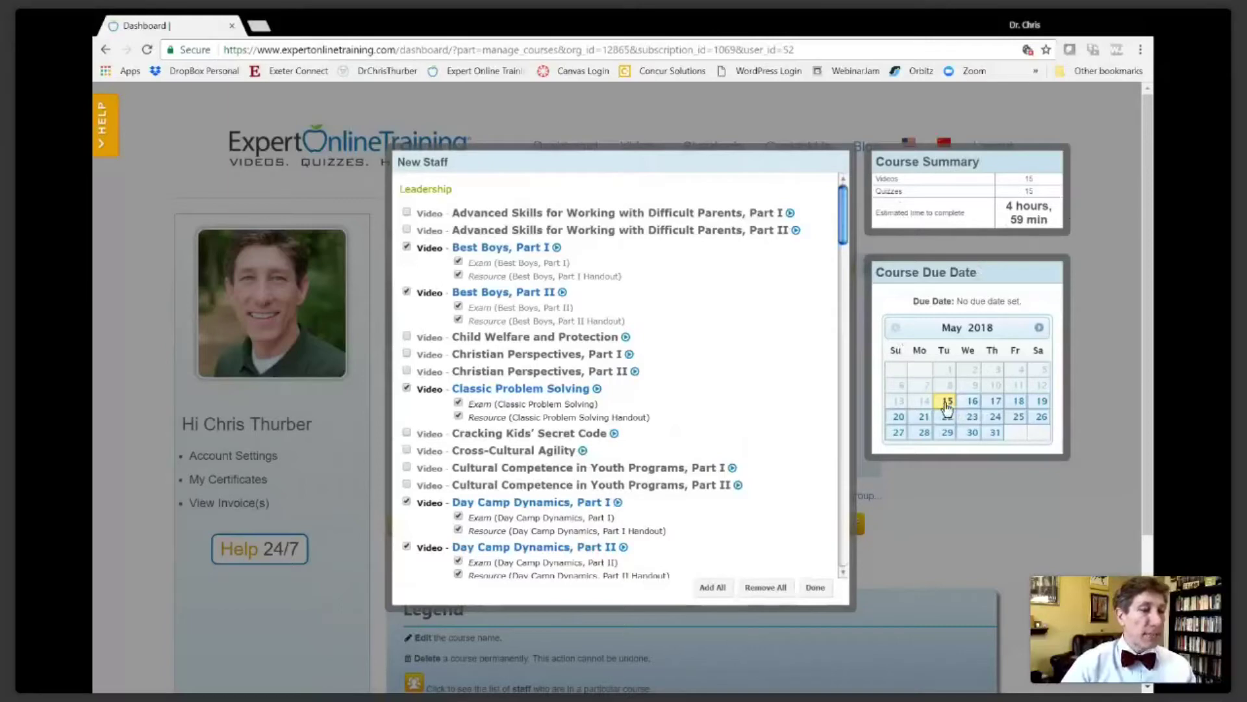
# Step: Set the New Staff course due date to 30 May 2018 and finish managing its modules
pyautogui.click(973, 437)
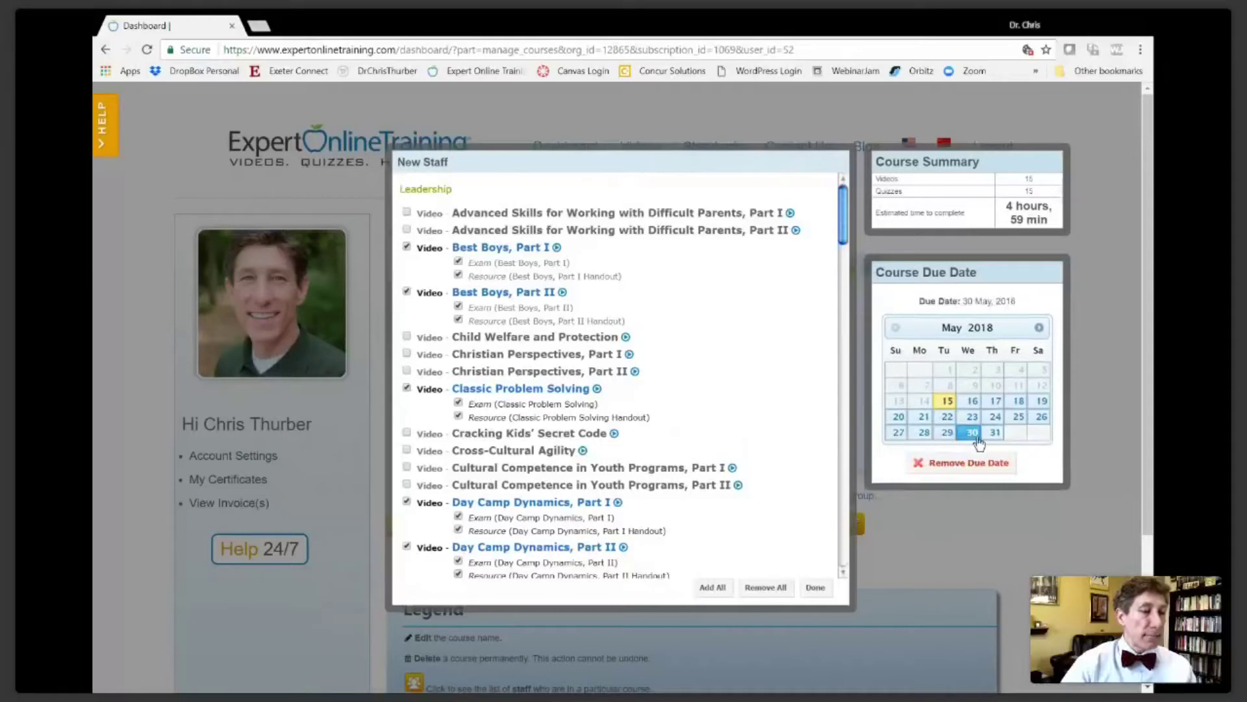
pyautogui.click(969, 434)
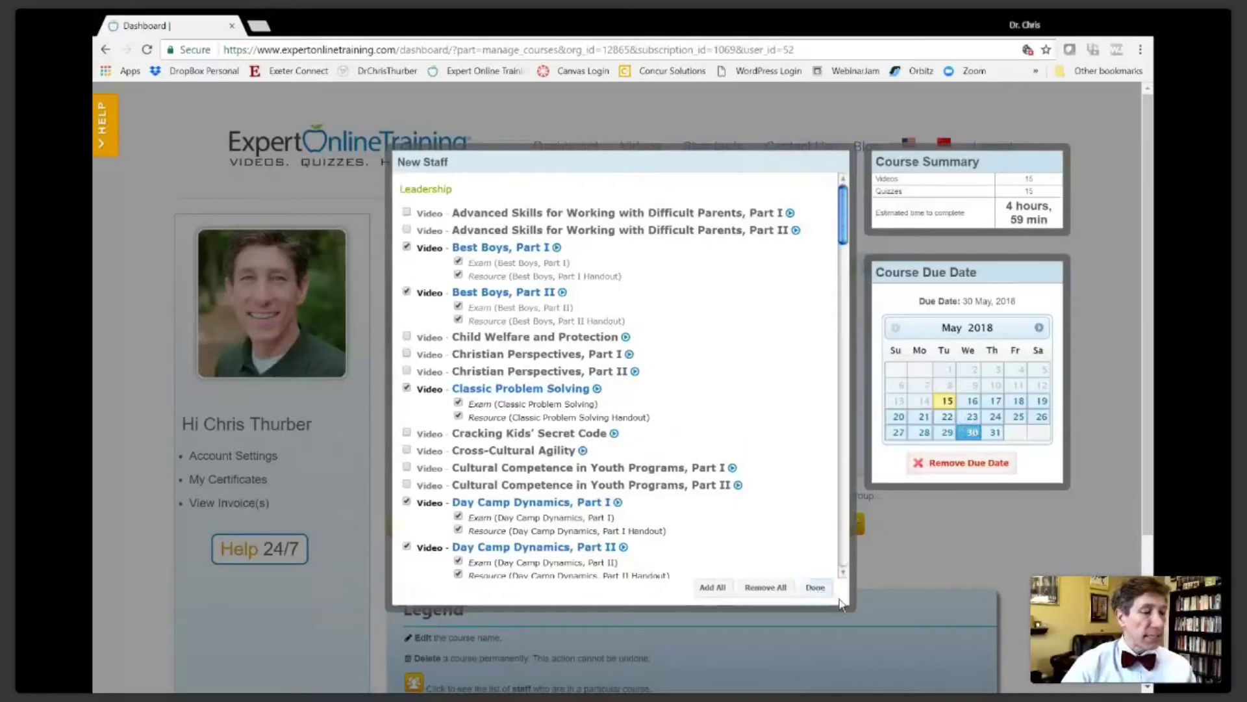
pyautogui.click(814, 588)
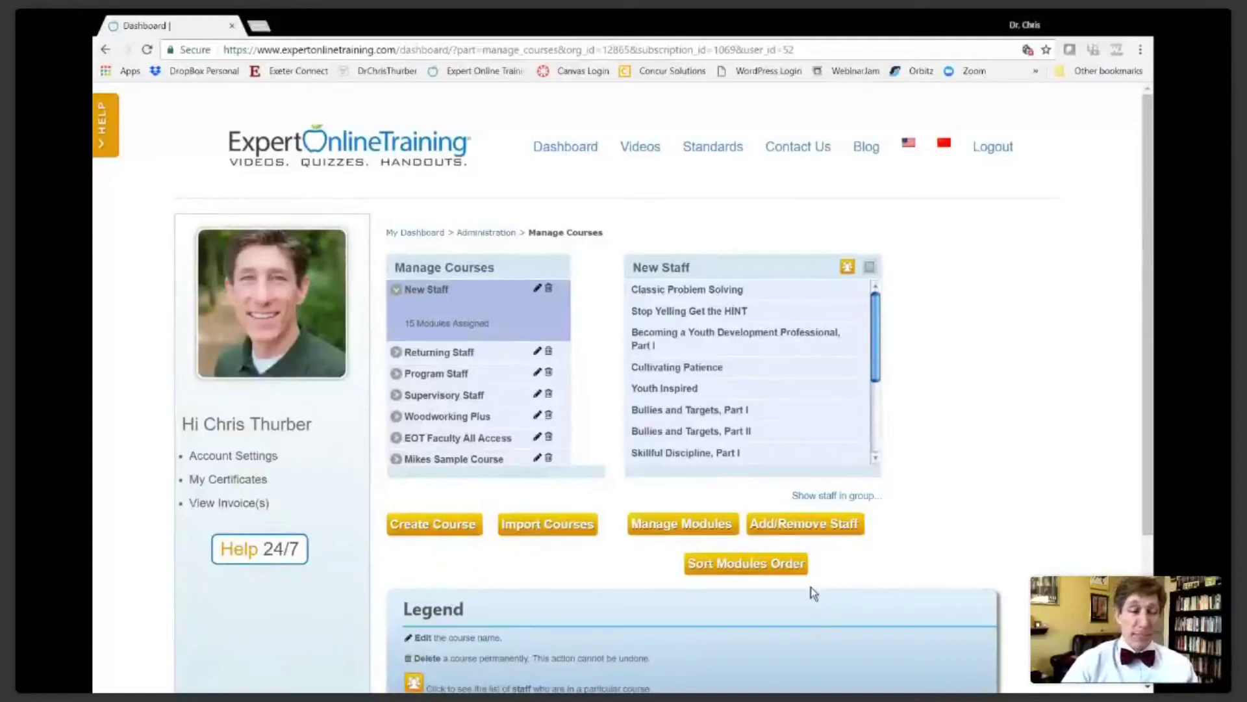
# Step: Add the second, third and fourth people in the staff list to the New Staff course and finish the enrollment
pyautogui.click(813, 531)
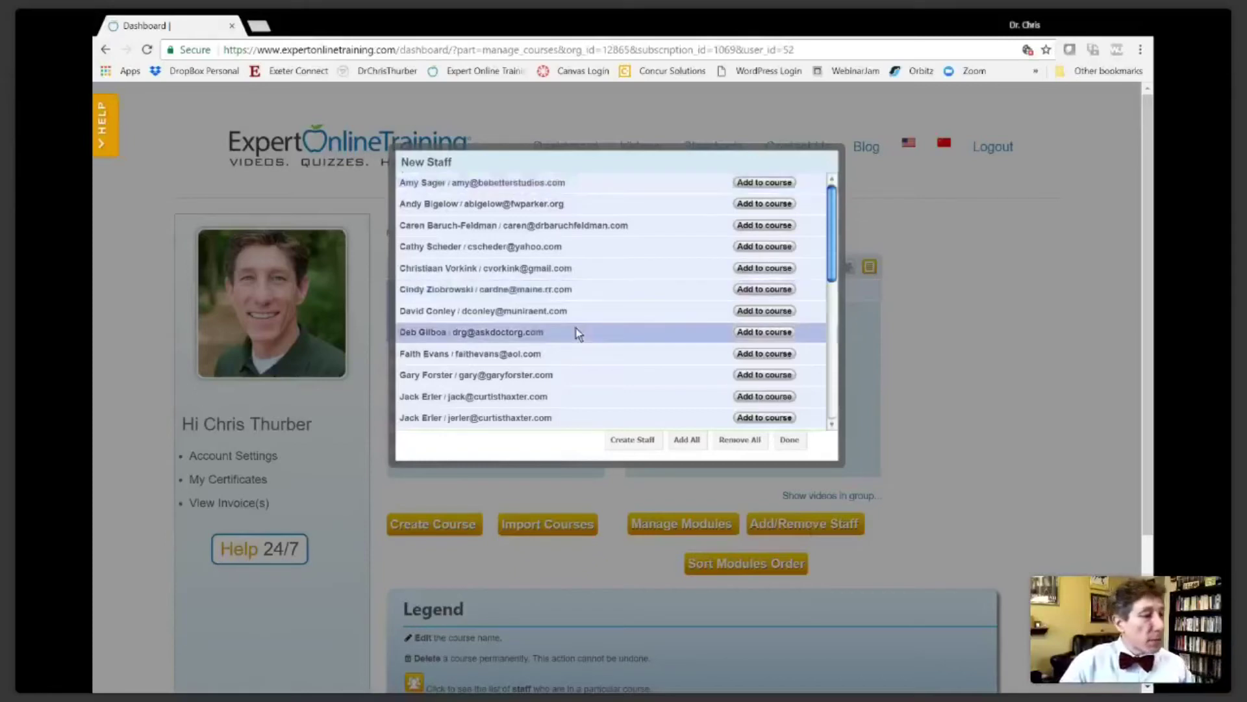
pyautogui.click(766, 204)
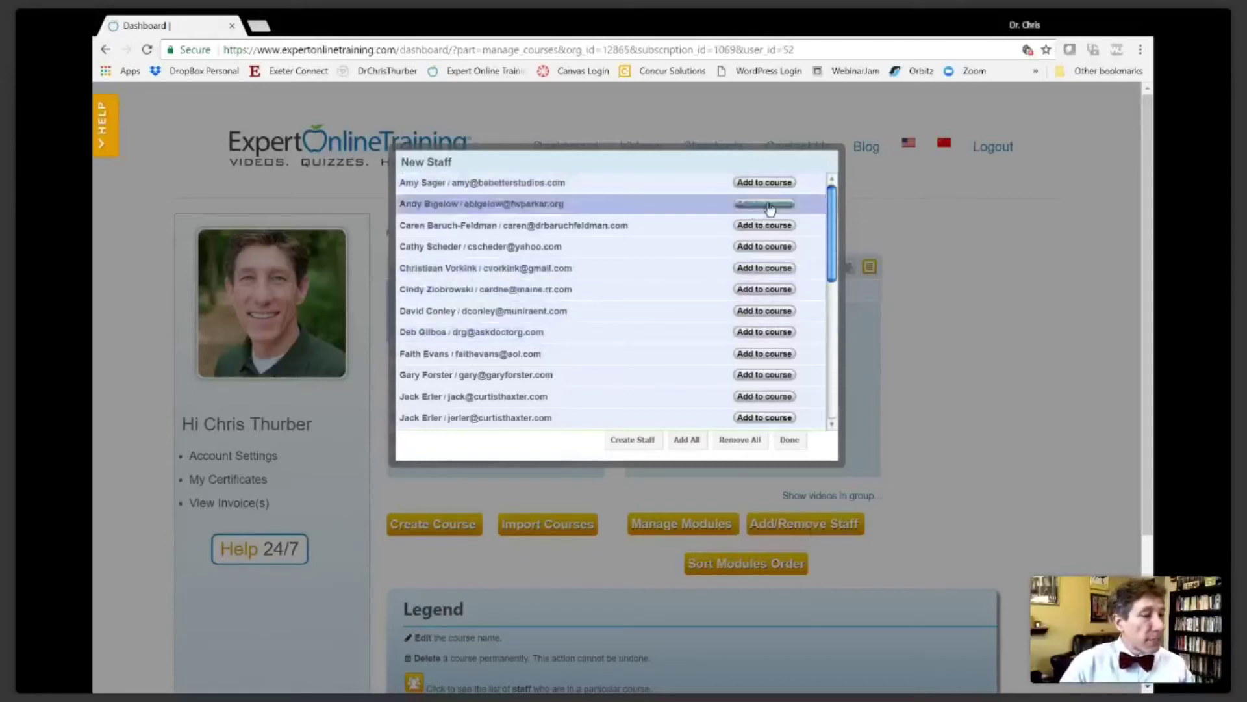
pyautogui.click(764, 226)
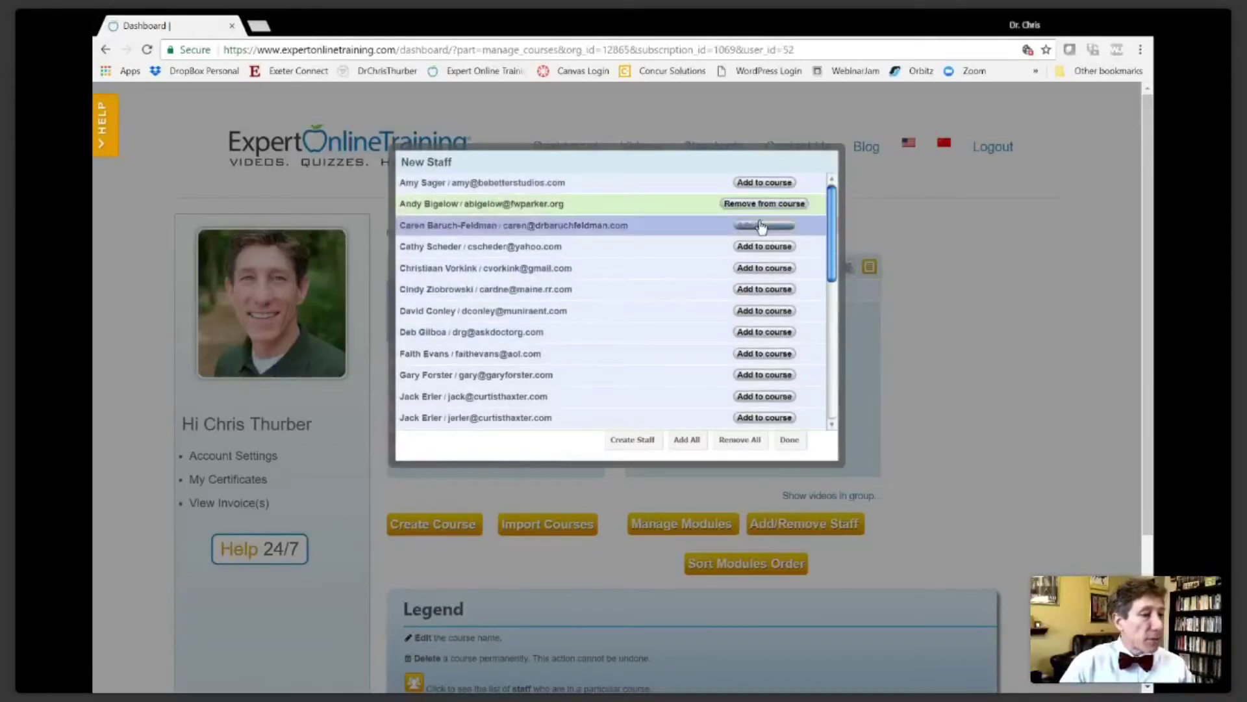
pyautogui.click(764, 247)
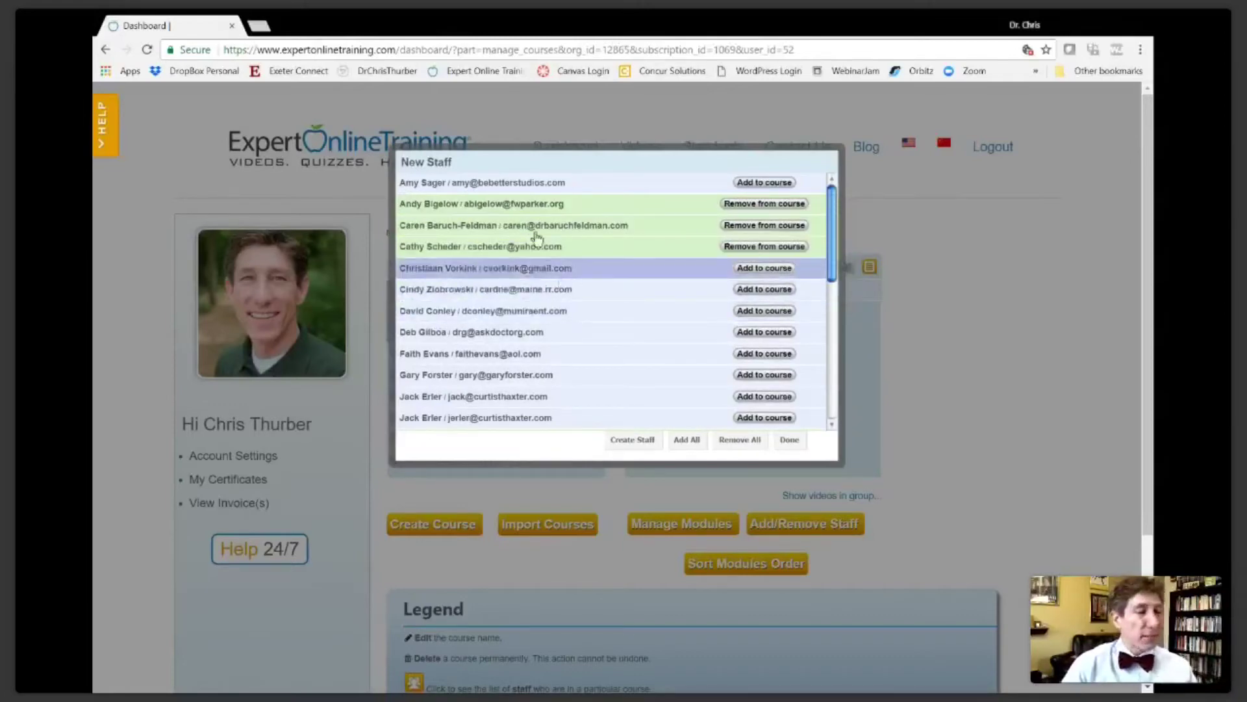
pyautogui.click(789, 440)
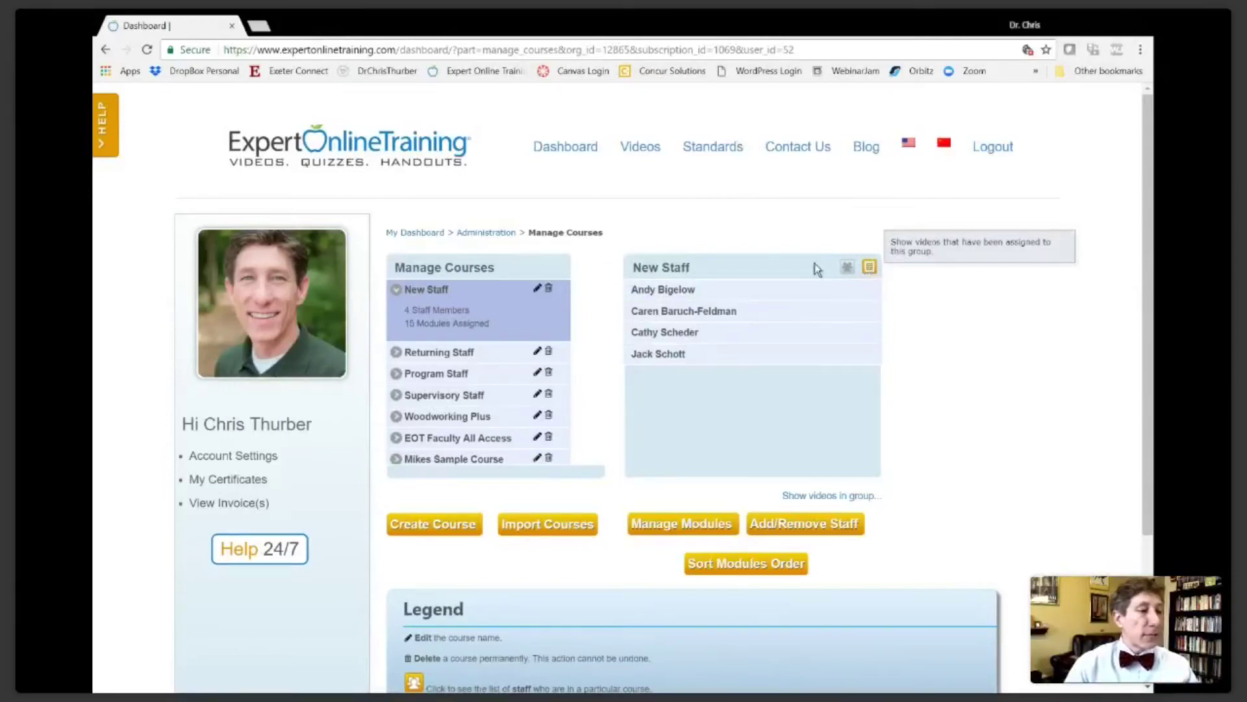
# Step: Compare the New Staff course's assigned videos with its enrolled staff, ending on the staff list
pyautogui.click(870, 267)
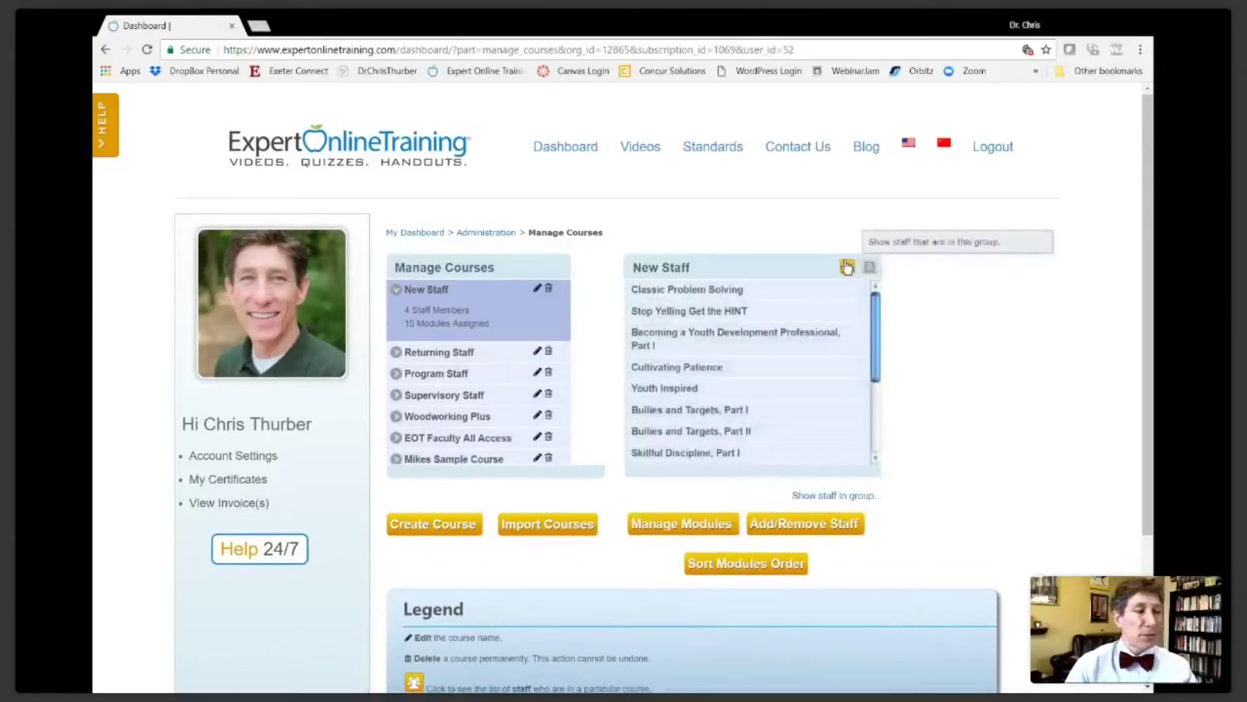
pyautogui.click(848, 267)
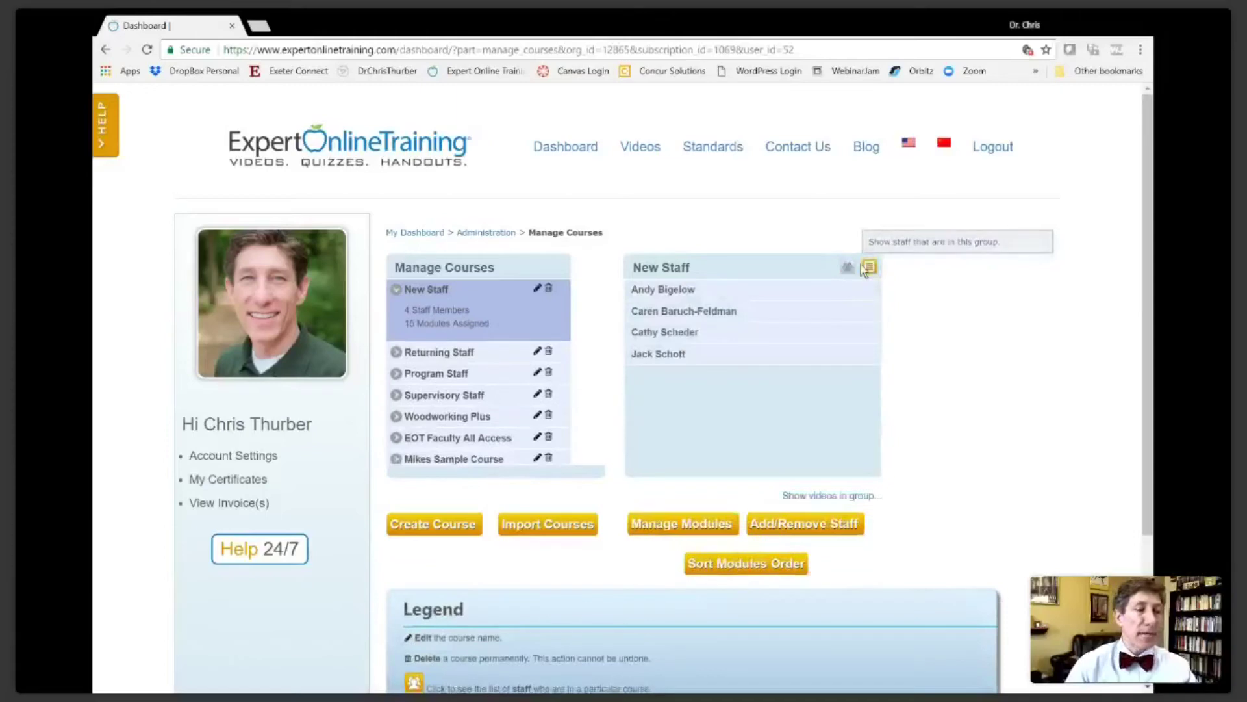
pyautogui.click(870, 267)
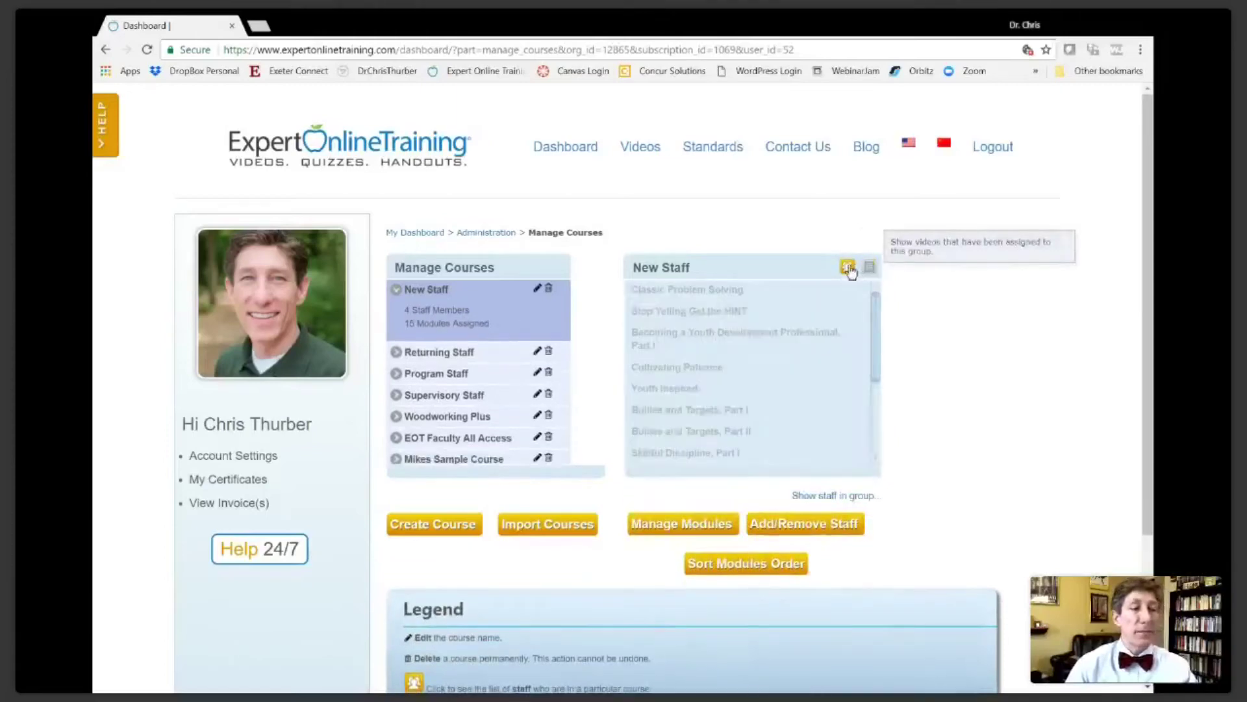
pyautogui.click(848, 267)
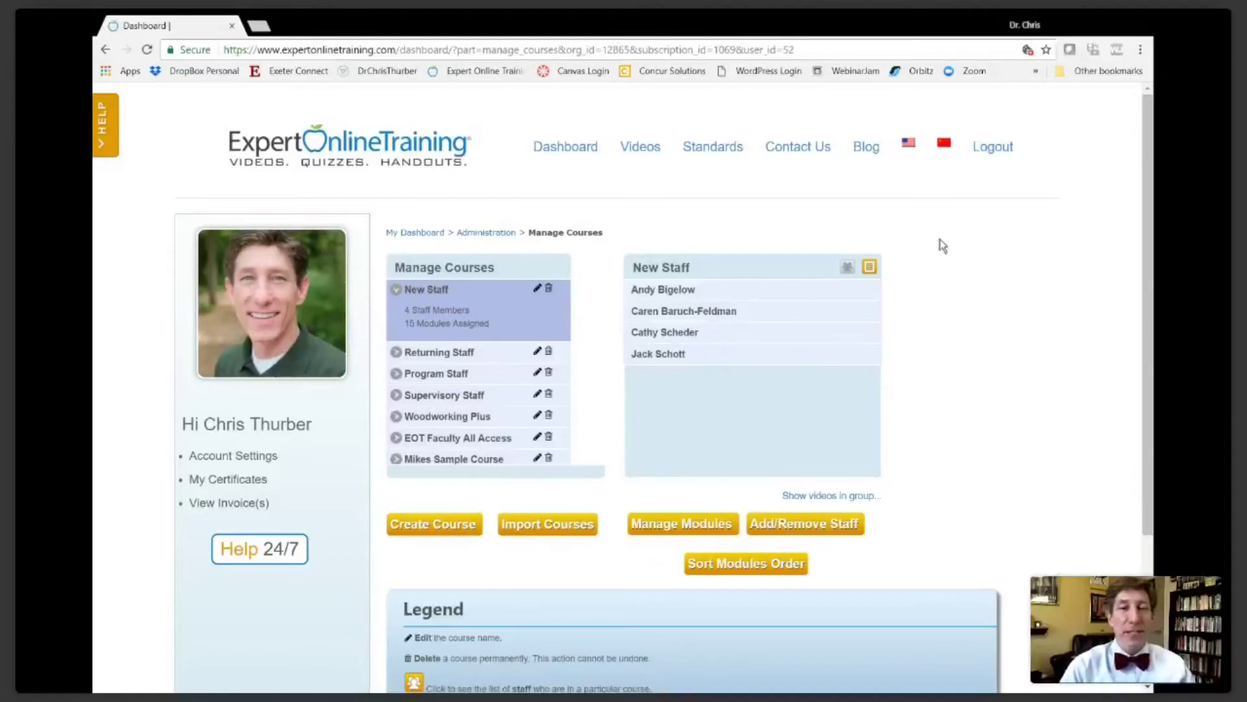
# Step: View the Contact Us page, return to Manage Courses and look over the expandable Help 24/7 topics
pyautogui.click(794, 172)
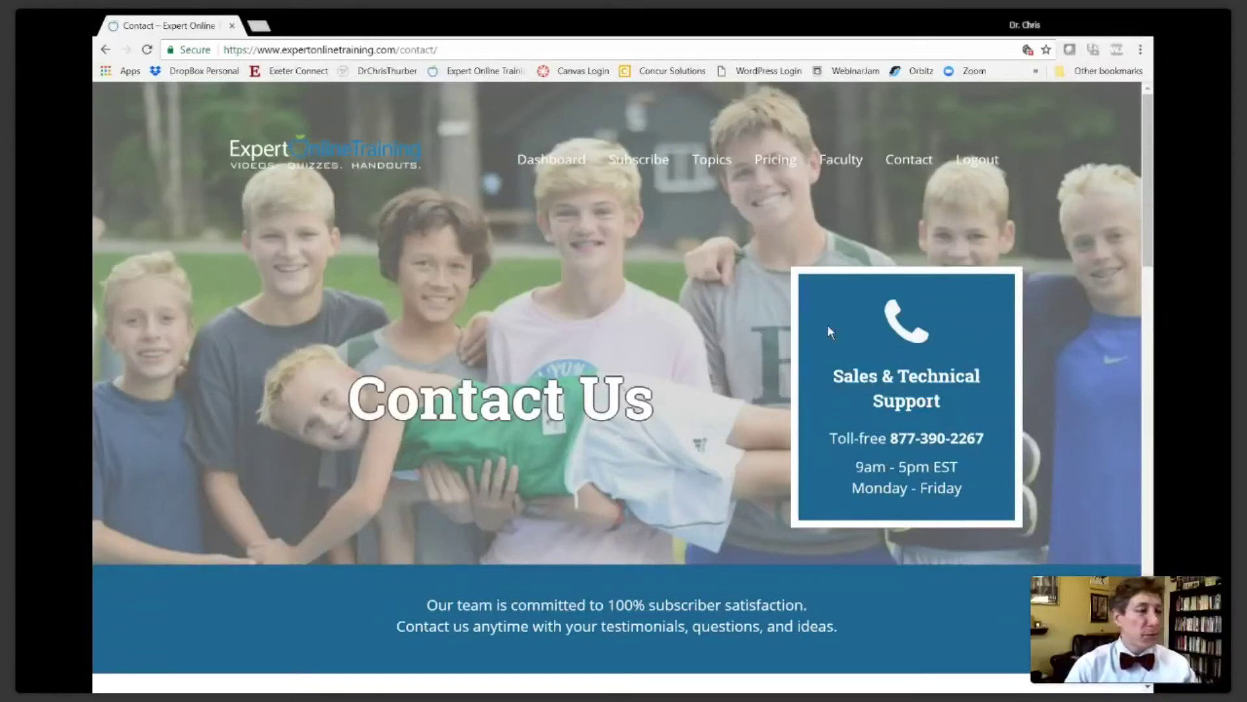
pyautogui.click(105, 51)
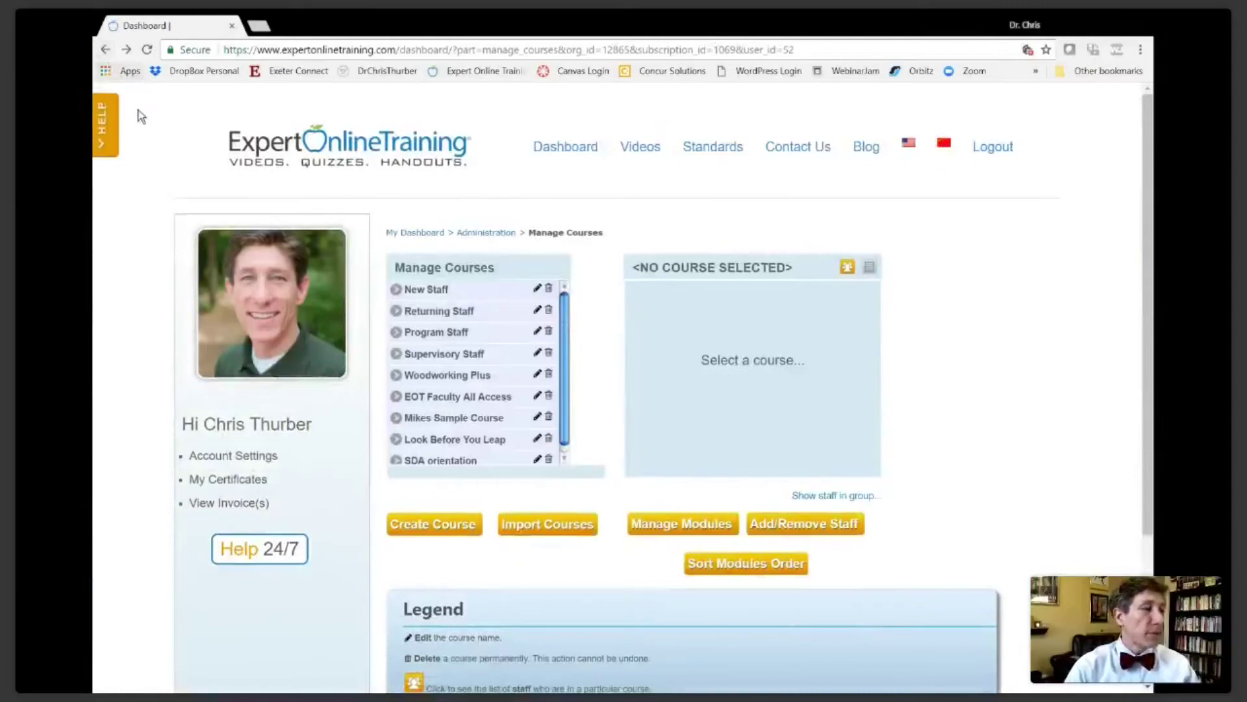
pyautogui.click(107, 126)
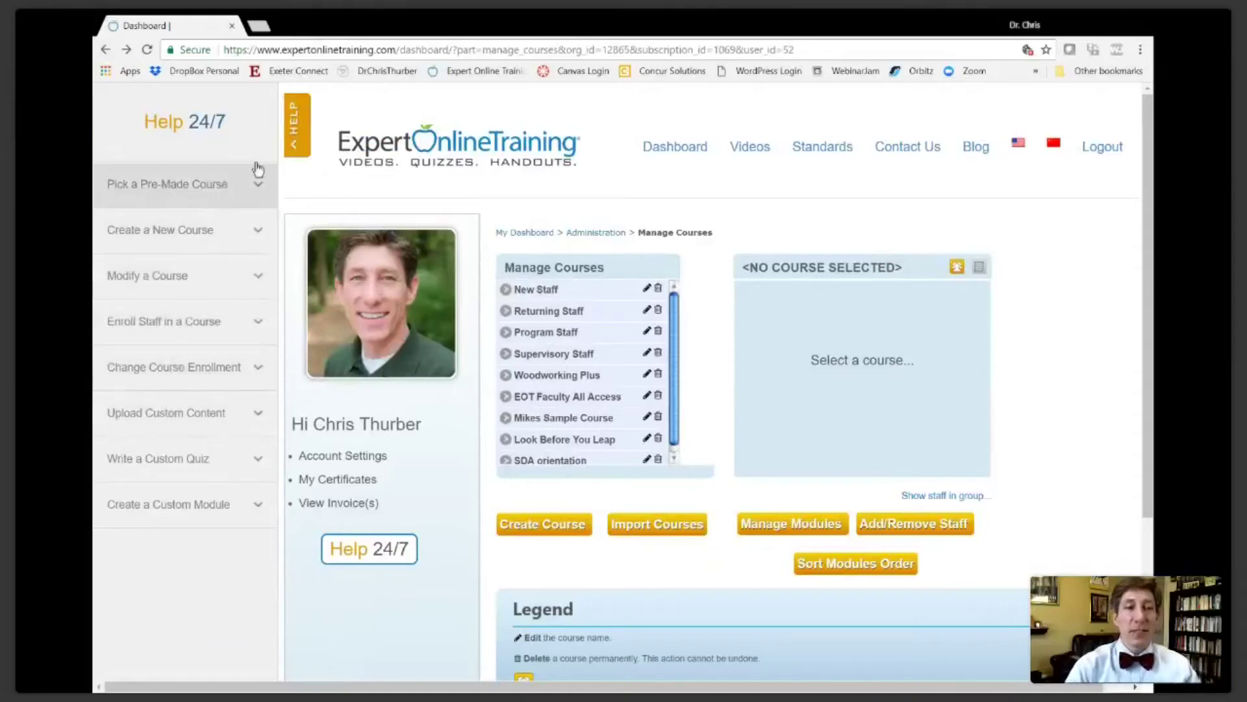
pyautogui.click(303, 127)
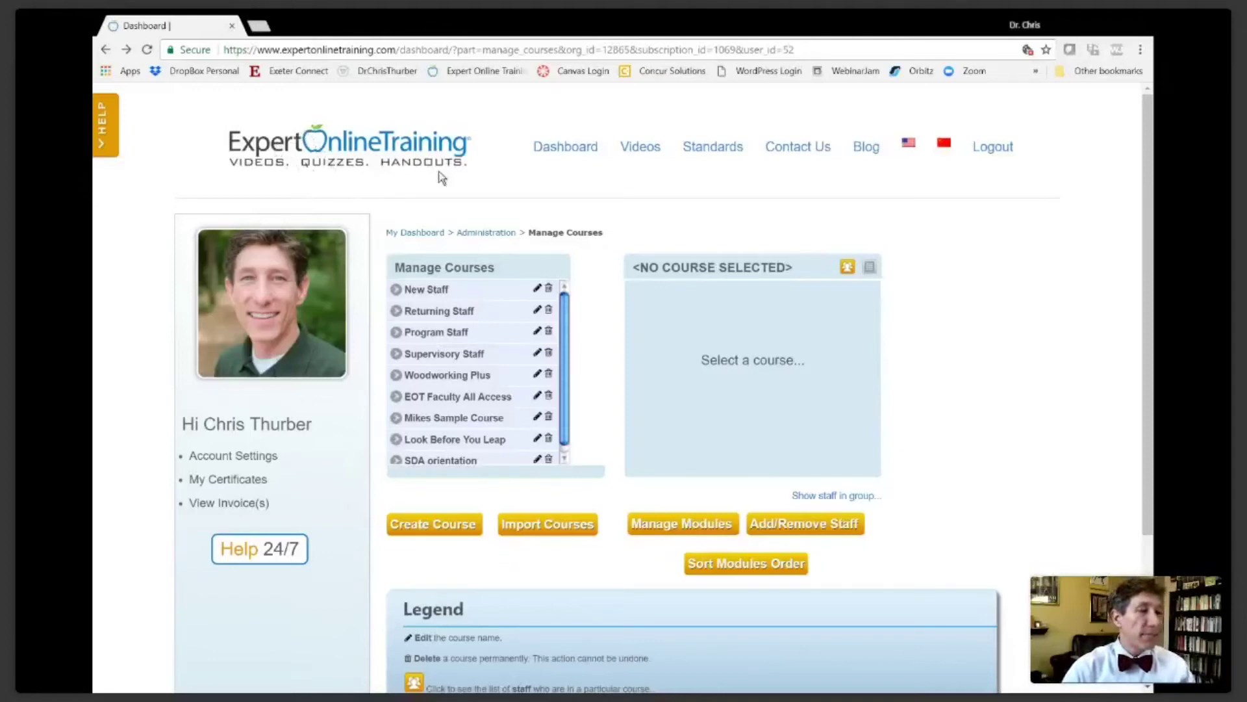
# Step: Return to the dashboard, open Blast Off for Leadership Essentials 2018 and look through the Customer Success video list
pyautogui.click(423, 234)
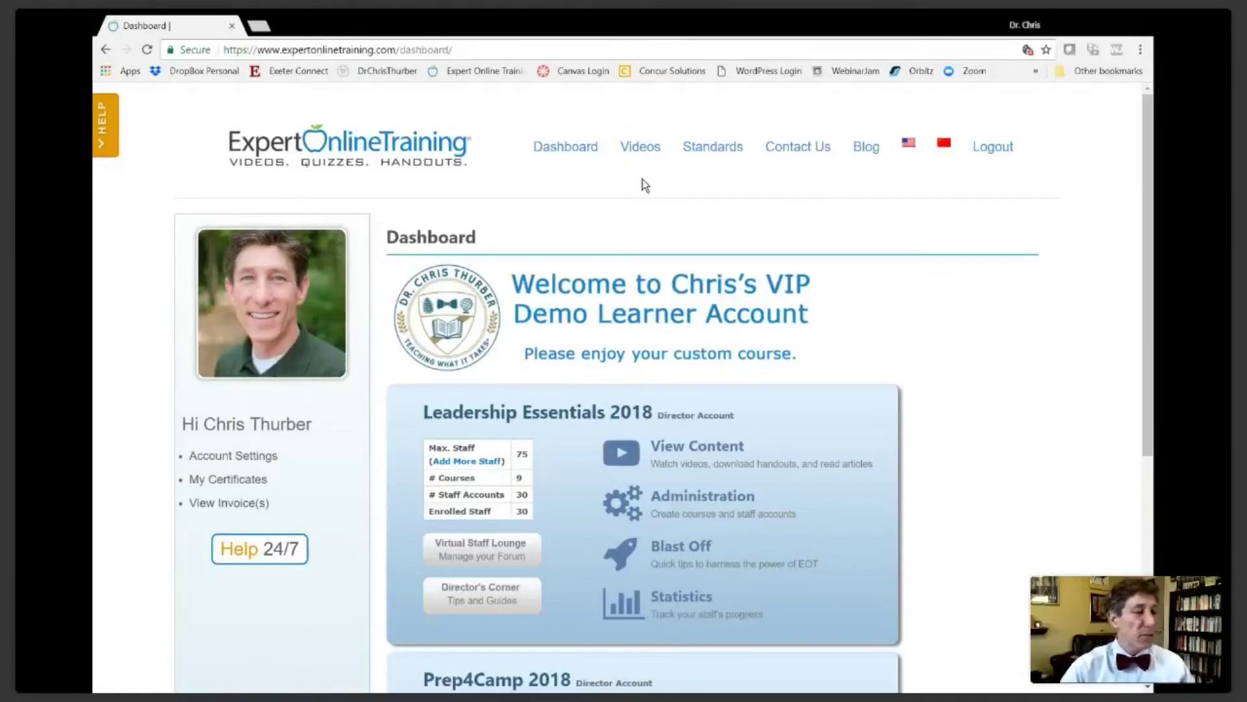
pyautogui.scroll(-1, 1072, 406)
pyautogui.scroll(-1, 1070, 400)
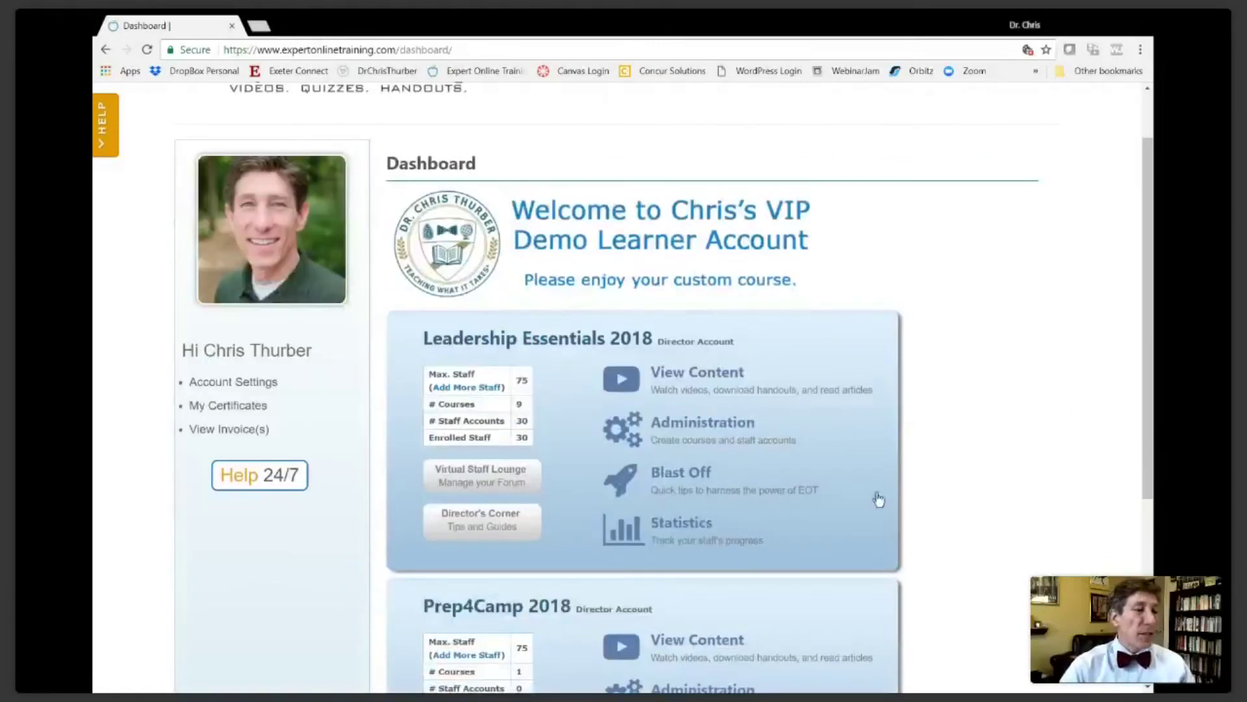
pyautogui.click(672, 480)
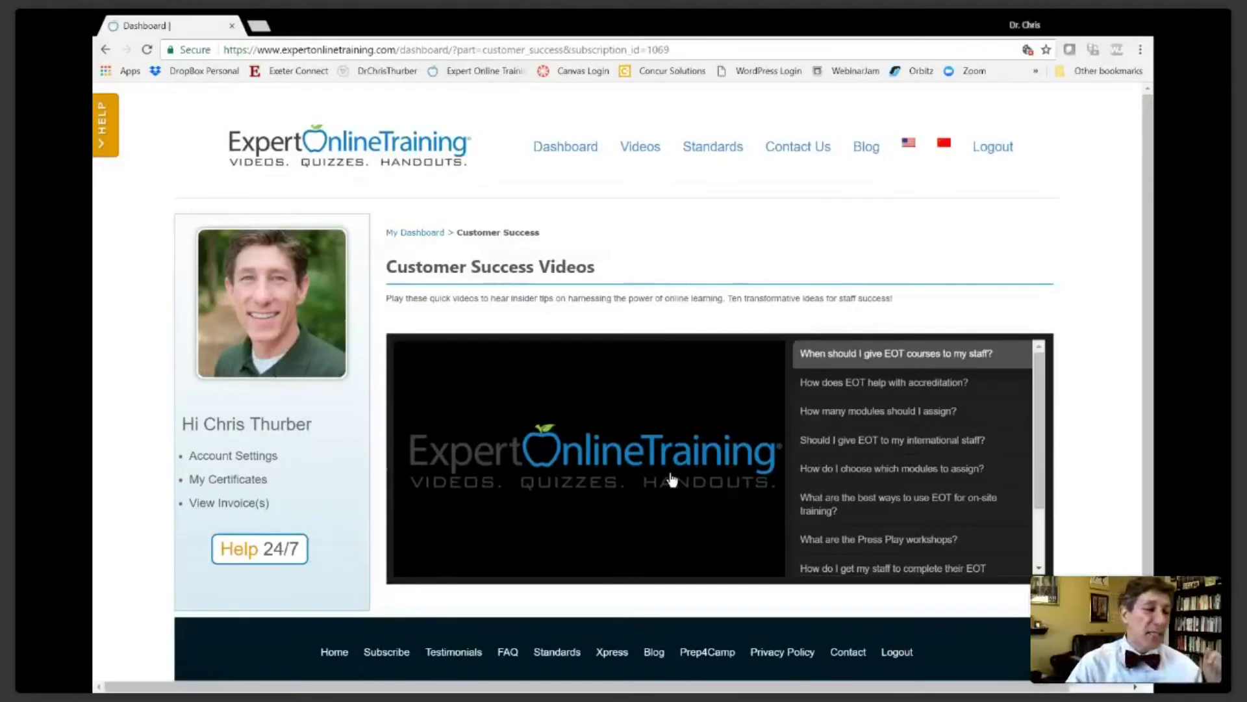
pyautogui.scroll(-1, 672, 478)
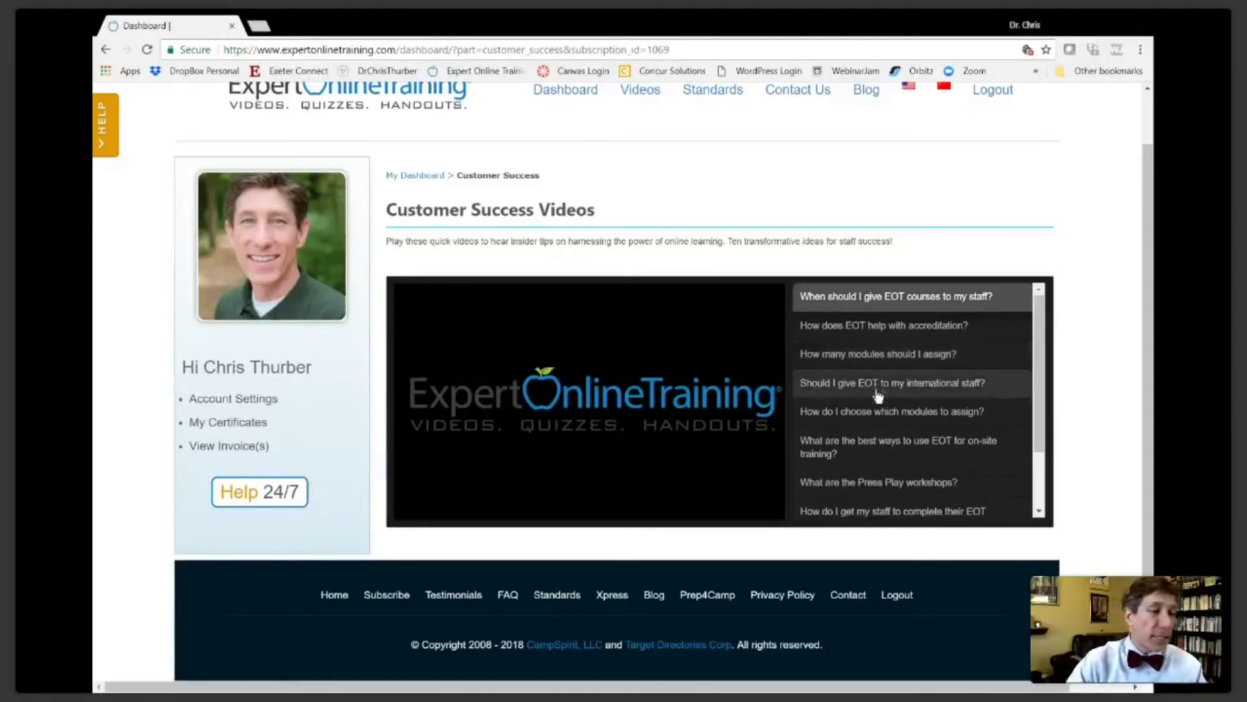
pyautogui.scroll(-1, 878, 395)
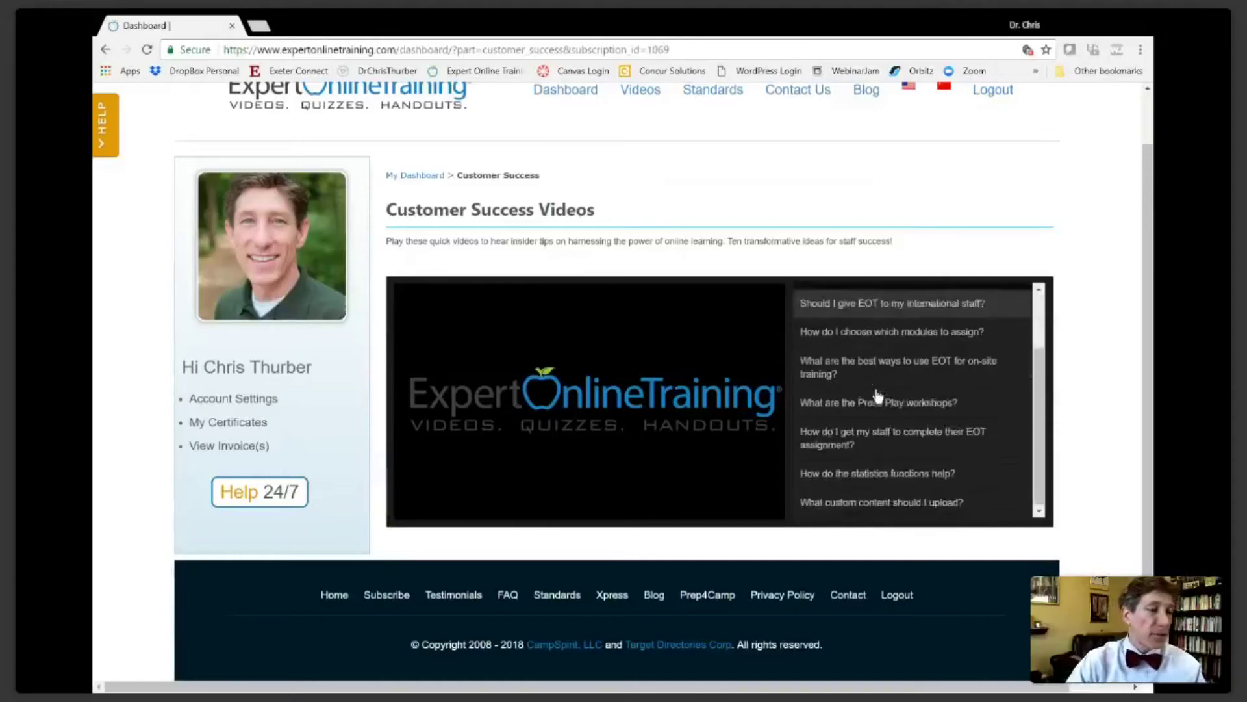
# Step: Play the beginning of the "How do the statistics functions help?" video and pause it
pyautogui.click(879, 476)
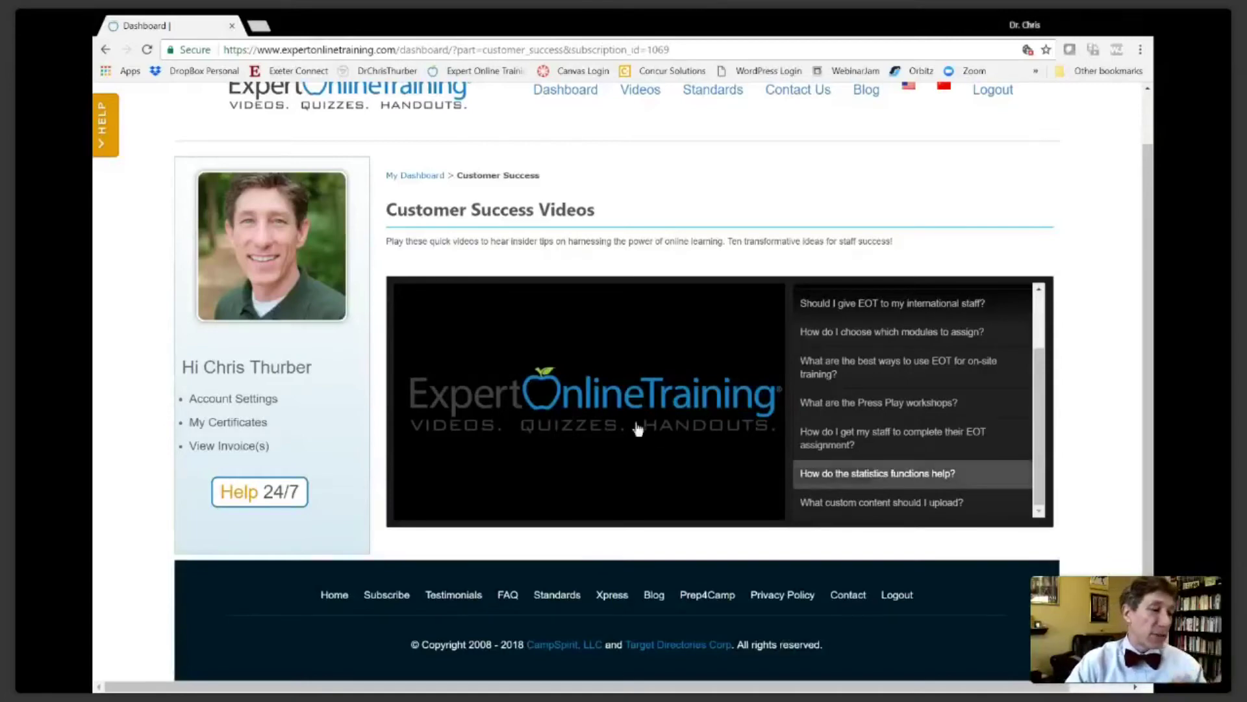
pyautogui.click(593, 386)
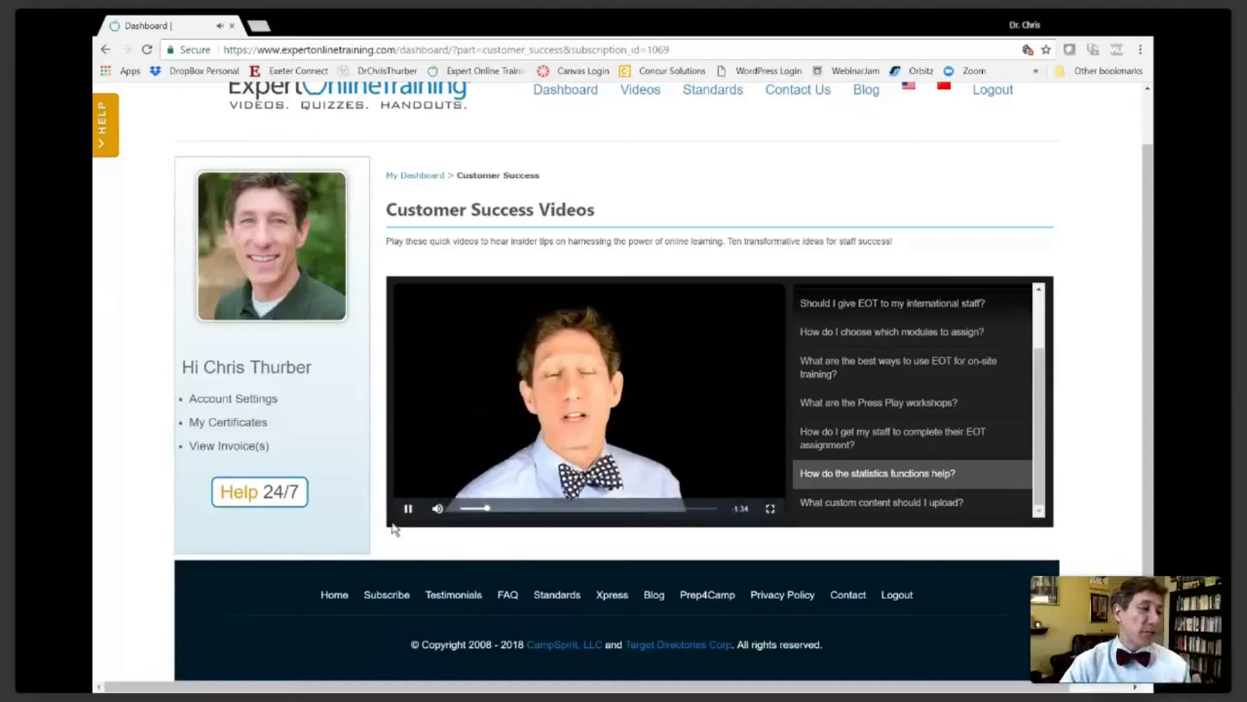
pyautogui.click(408, 509)
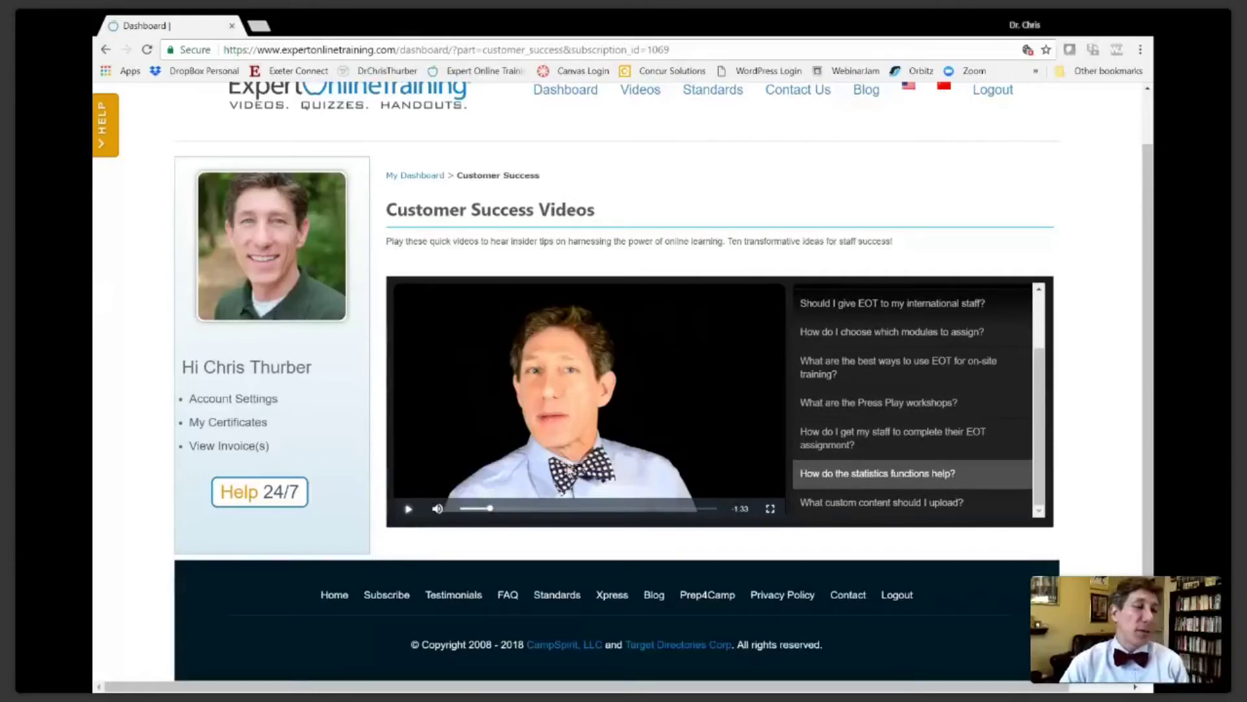
# Step: Play the beginning of the "What are the Press Play workshops?" video and pause it
pyautogui.click(832, 404)
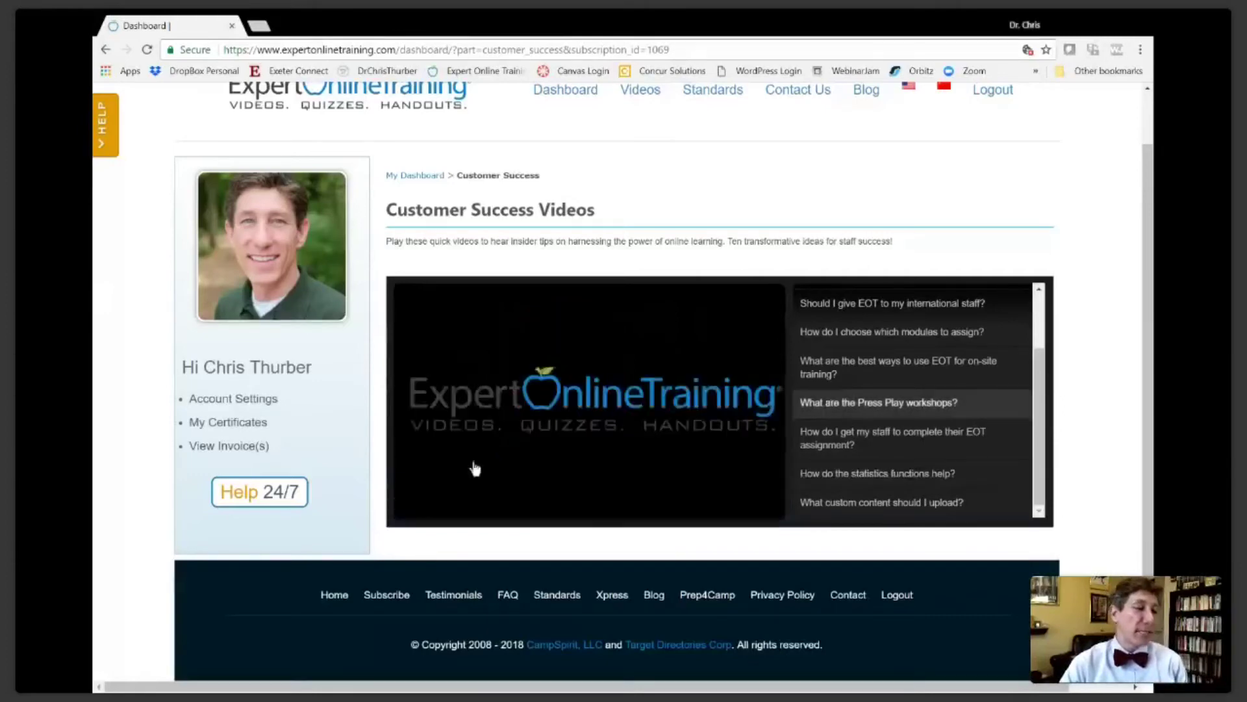
pyautogui.click(481, 508)
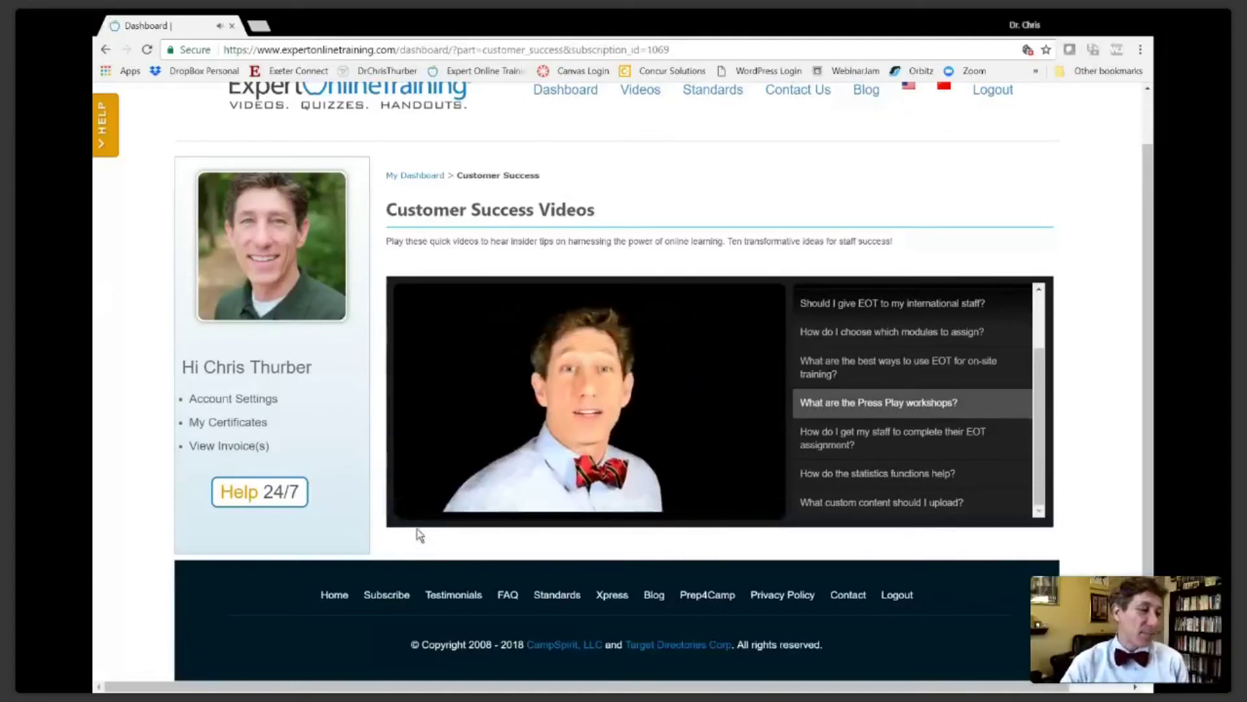
pyautogui.moveTo(407, 509)
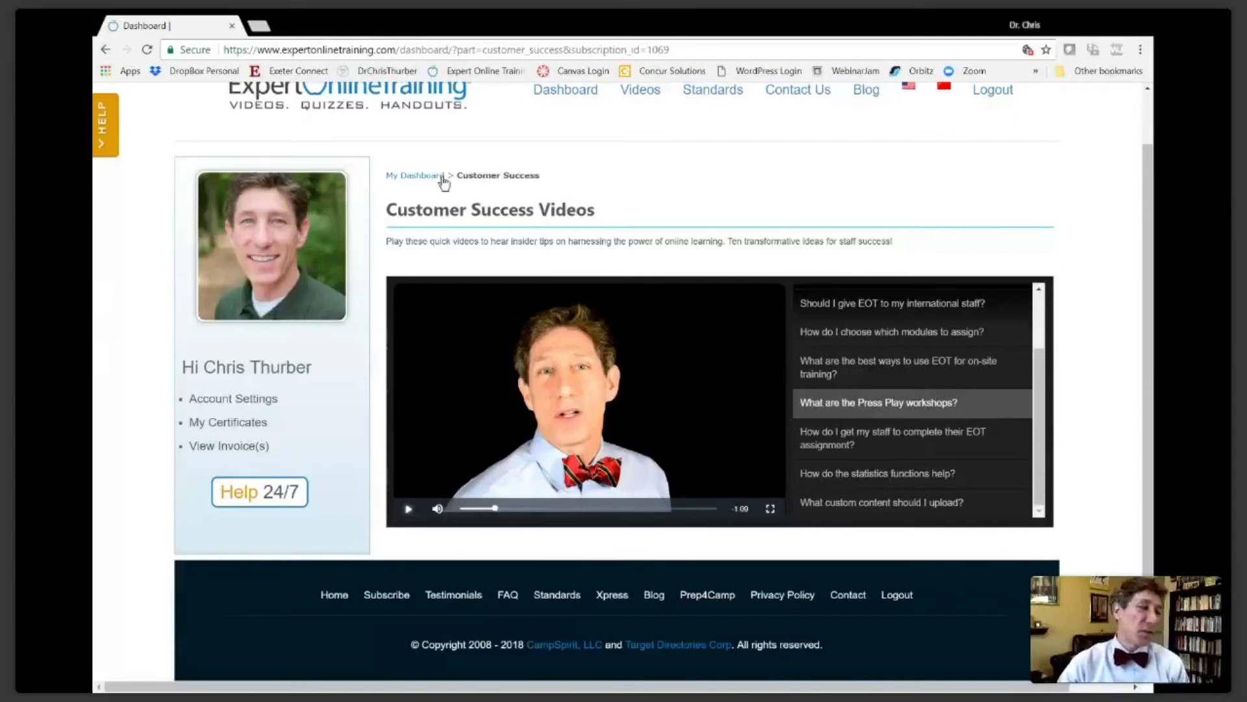
# Step: Return to the dashboard and open the Statistics page for Leadership Essentials 2018
pyautogui.click(421, 175)
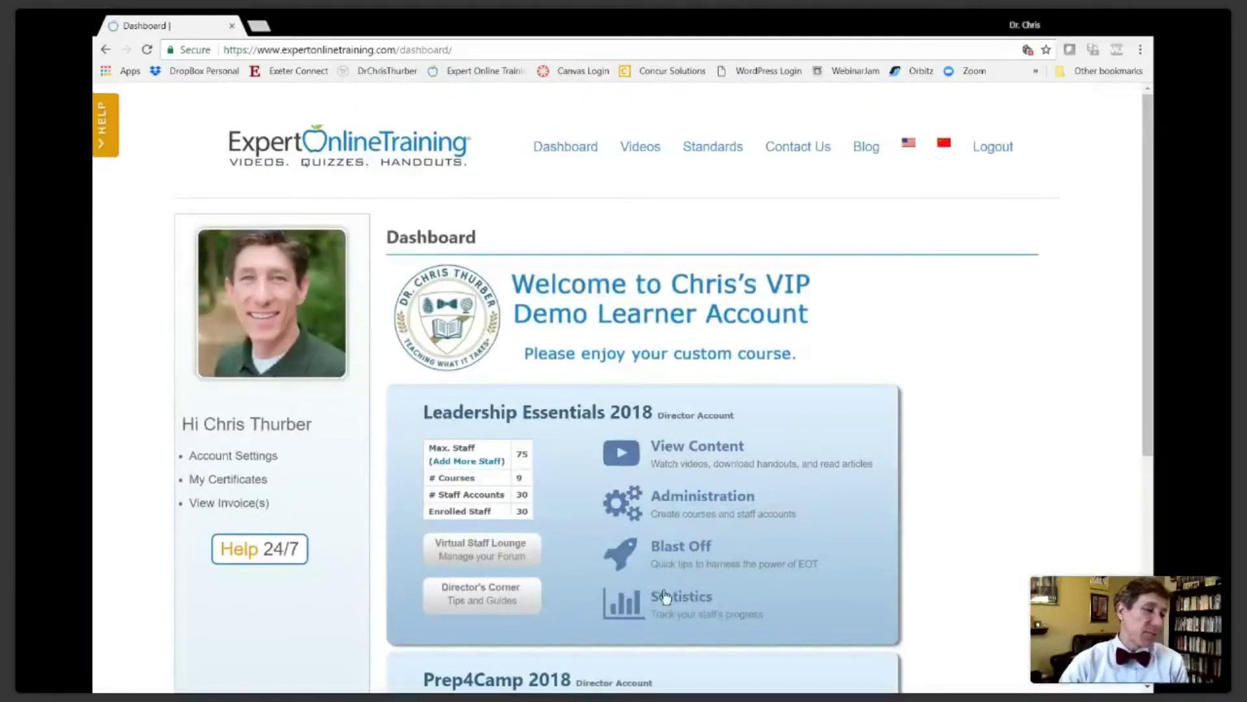
pyautogui.click(669, 599)
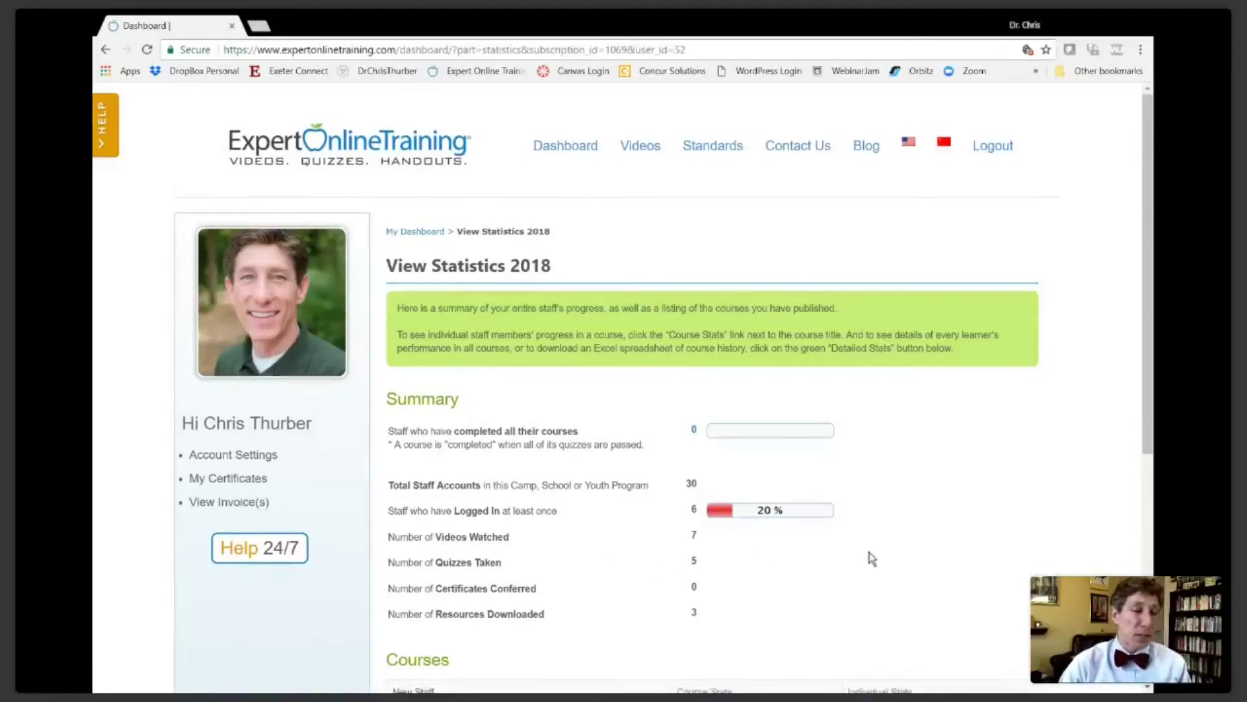
# Step: Look through the 2018 statistics summary and course list, and open the course stats for Woodworking Plus
pyautogui.scroll(-2, 870, 552)
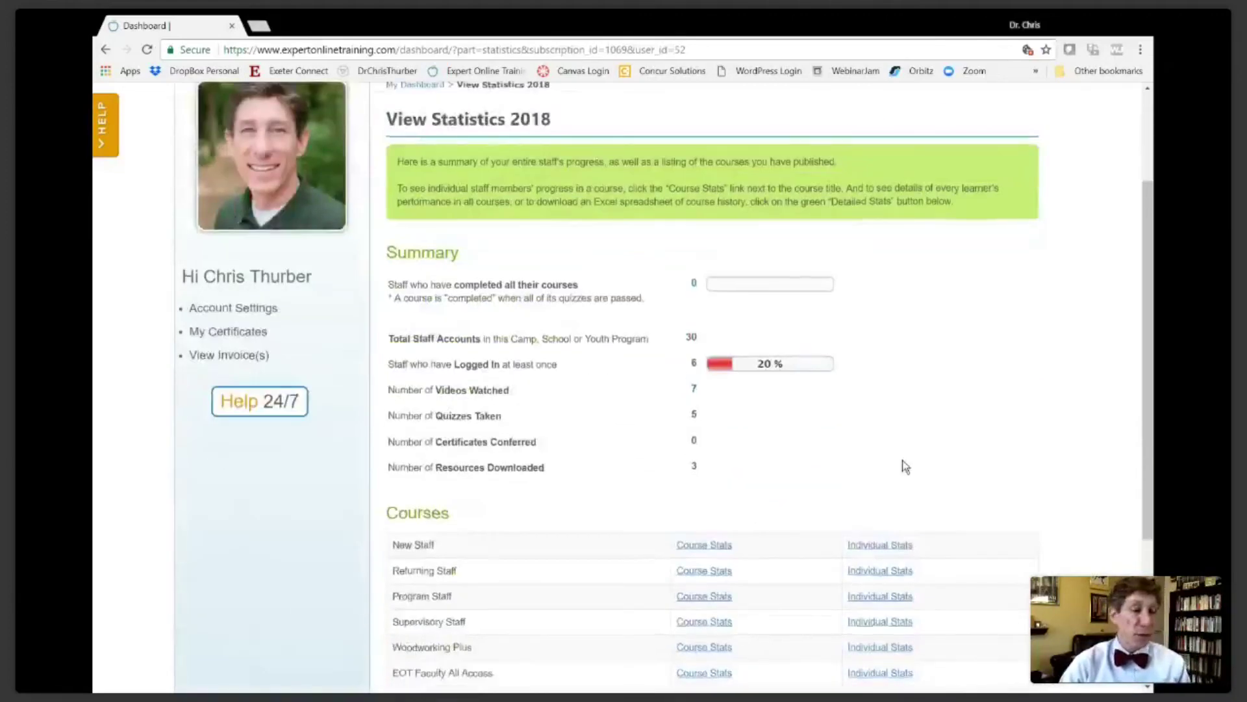
pyautogui.scroll(-2, 905, 466)
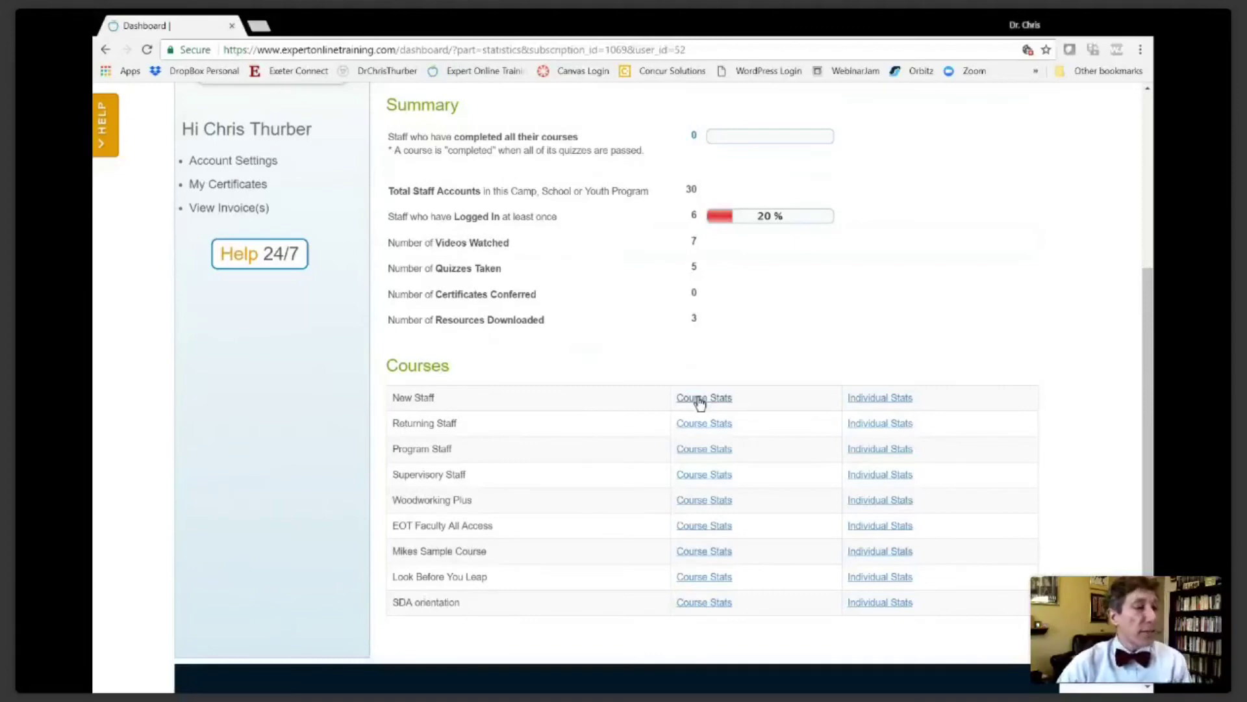
pyautogui.scroll(5, 700, 403)
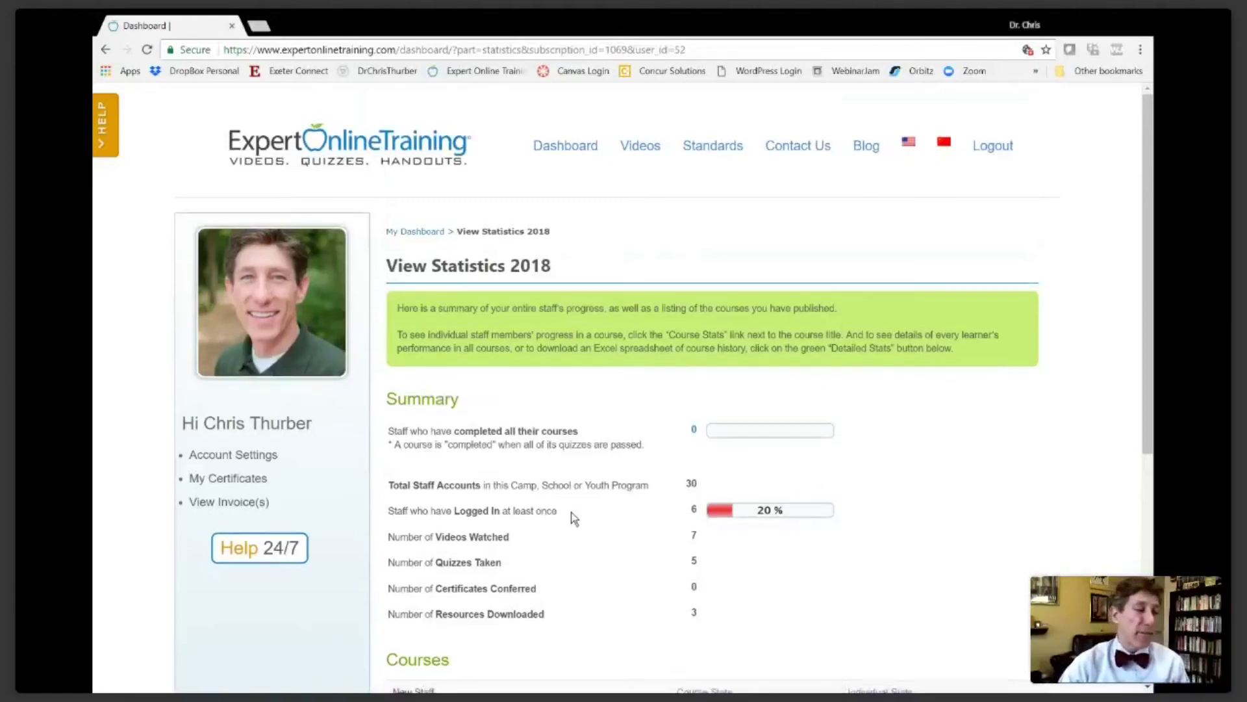
pyautogui.scroll(-2, 572, 517)
pyautogui.scroll(-2, 573, 518)
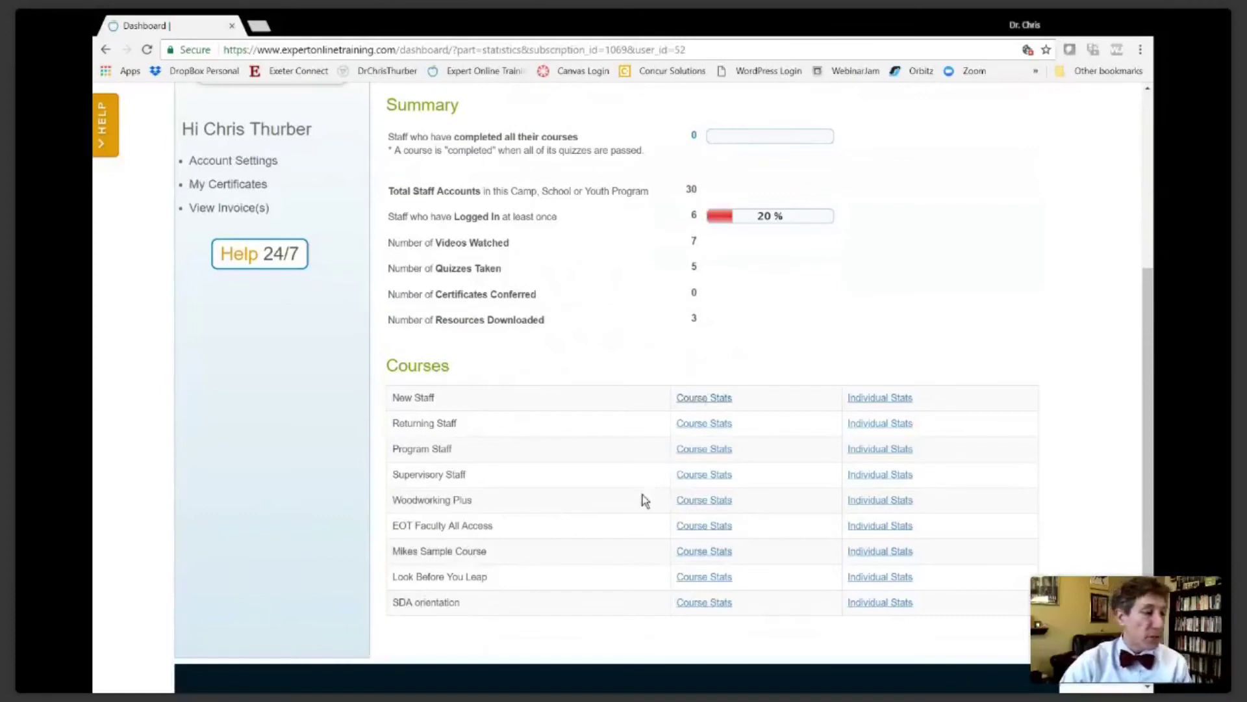
pyautogui.click(694, 504)
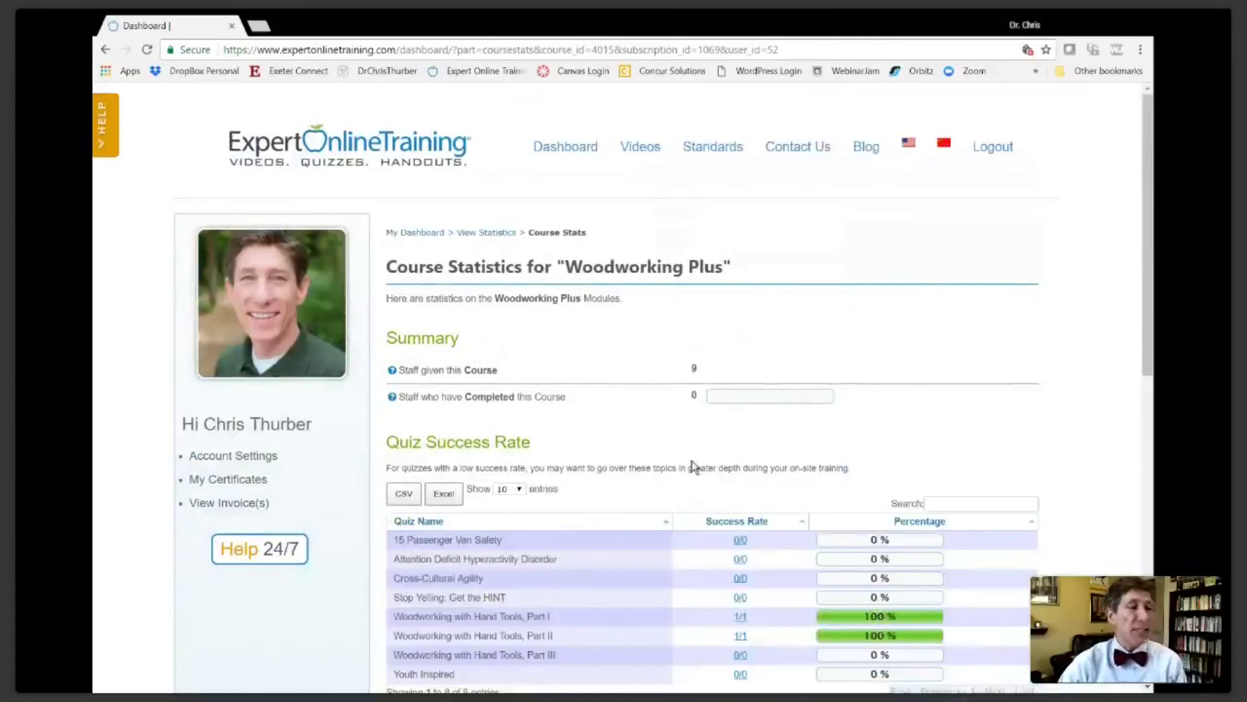
# Step: Review the Woodworking Plus quiz success rates and examine the question statistics for the "Woodworking with Hand Tools, Part I" quiz
pyautogui.scroll(-1, 693, 464)
pyautogui.scroll(-1, 693, 468)
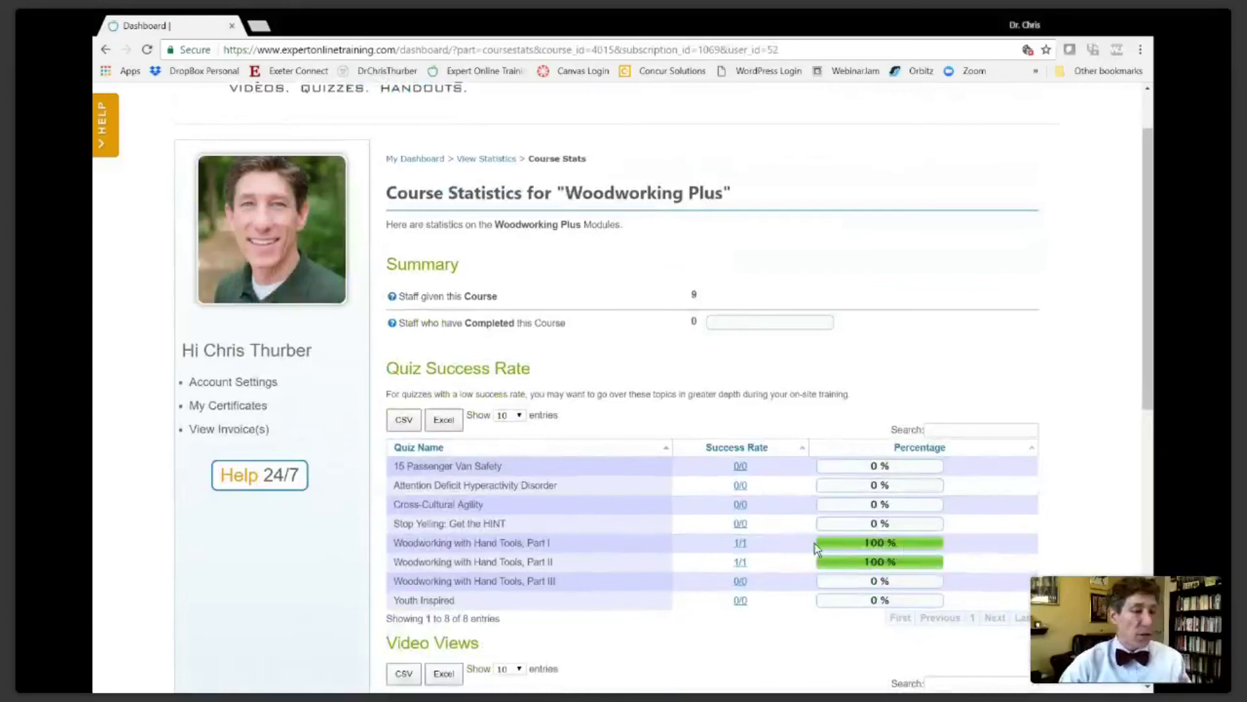
pyautogui.click(741, 544)
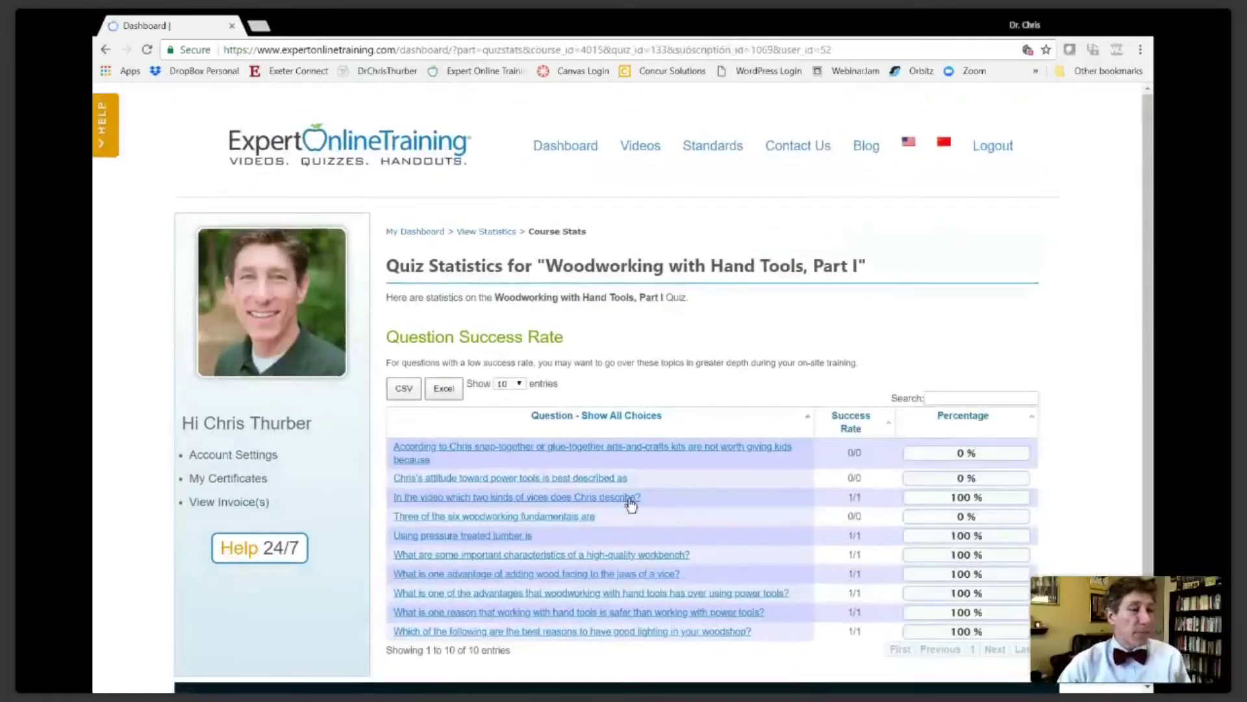
pyautogui.scroll(-1, 630, 503)
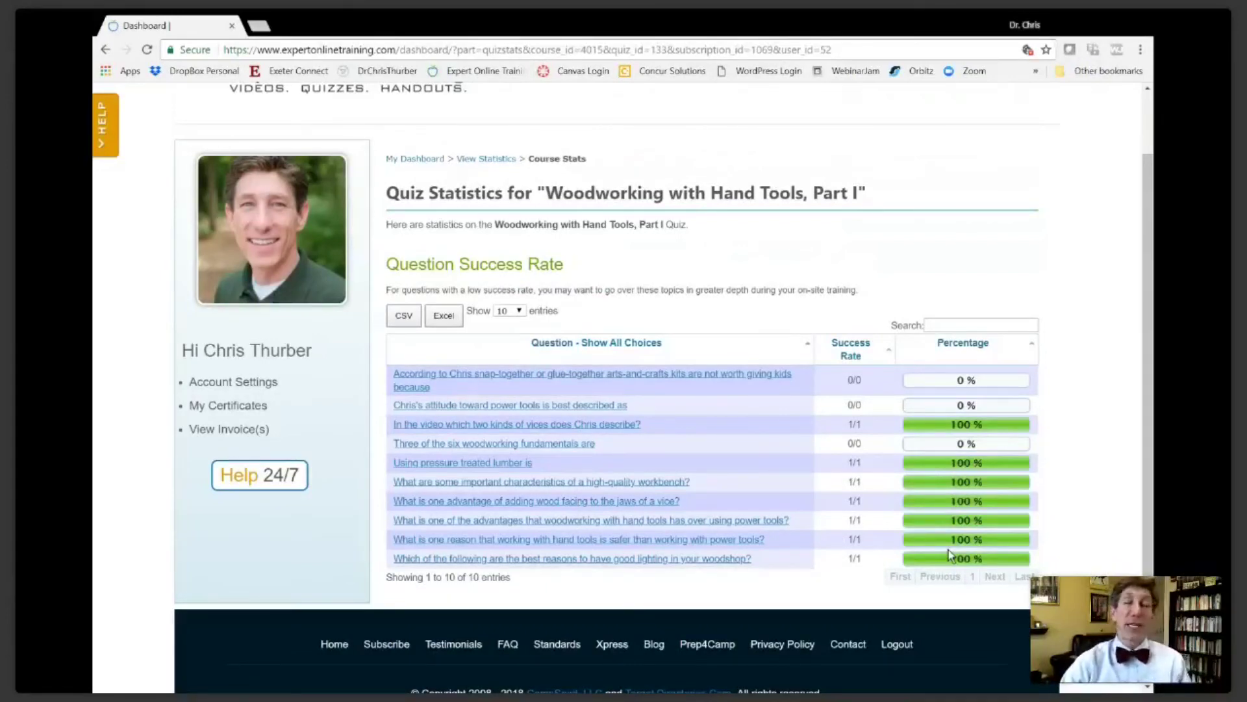
# Step: Return from the quiz statistics through the course and overall statistics pages to the main dashboard
pyautogui.click(106, 50)
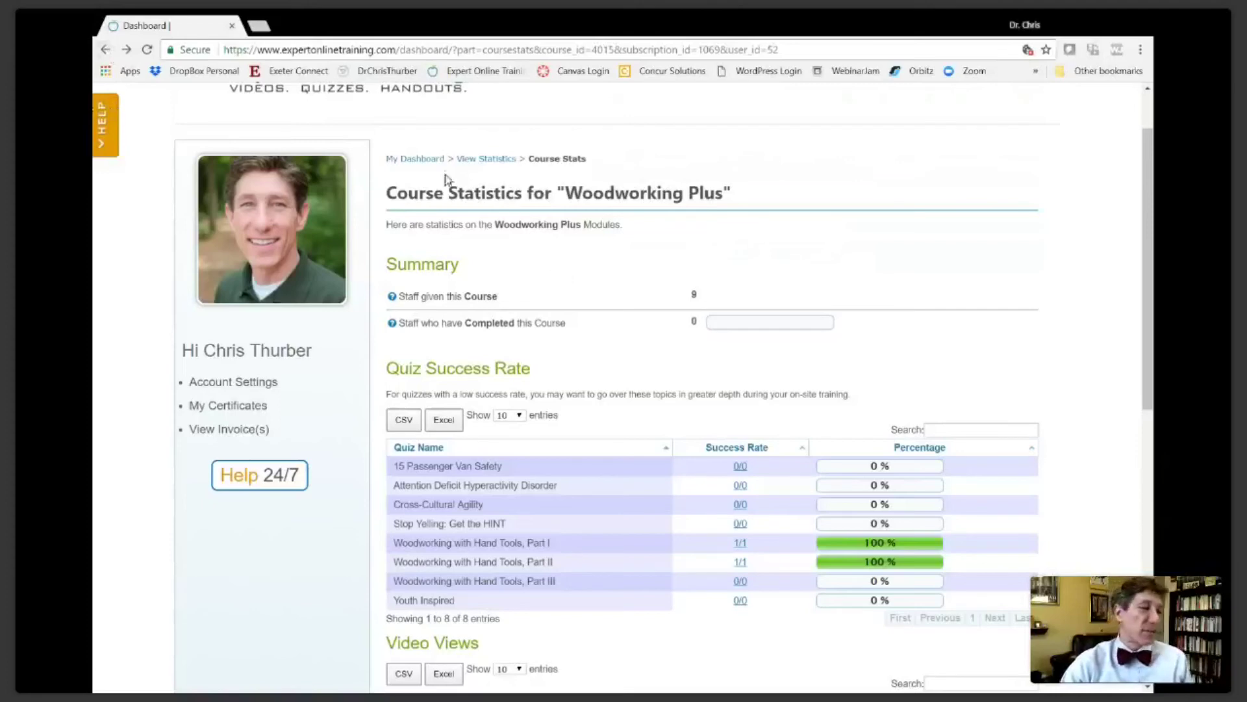
pyautogui.click(477, 160)
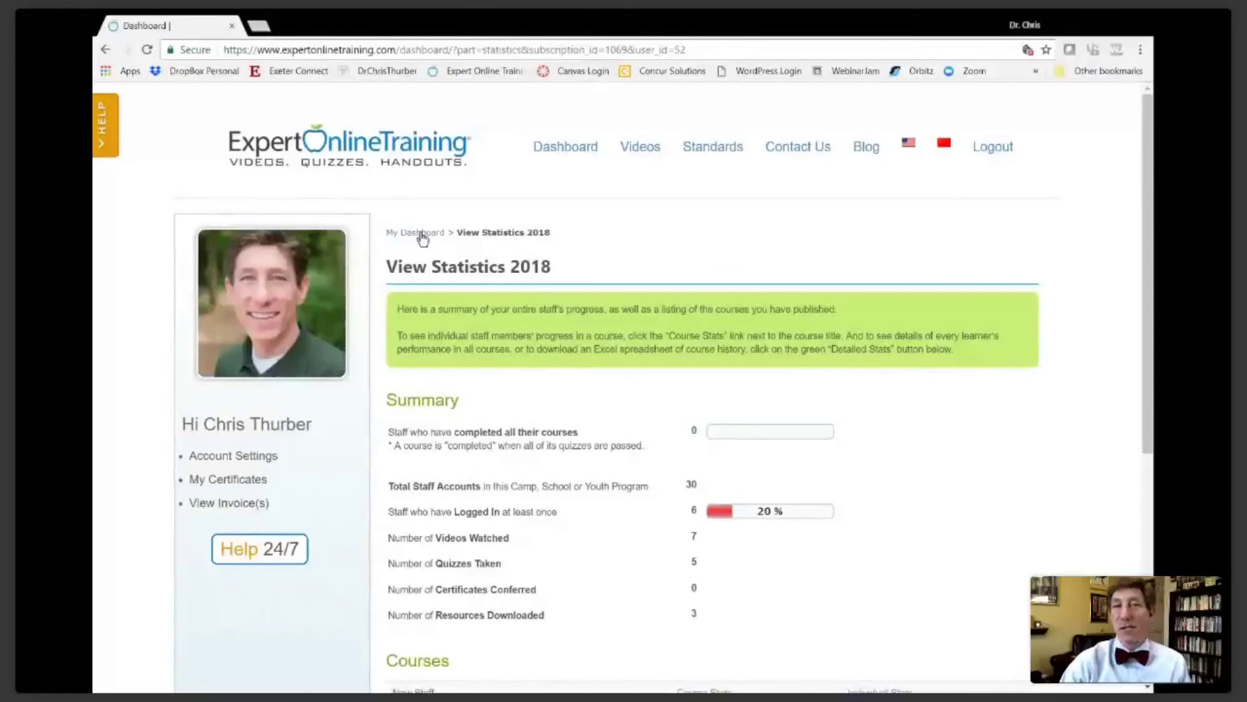
pyautogui.click(422, 233)
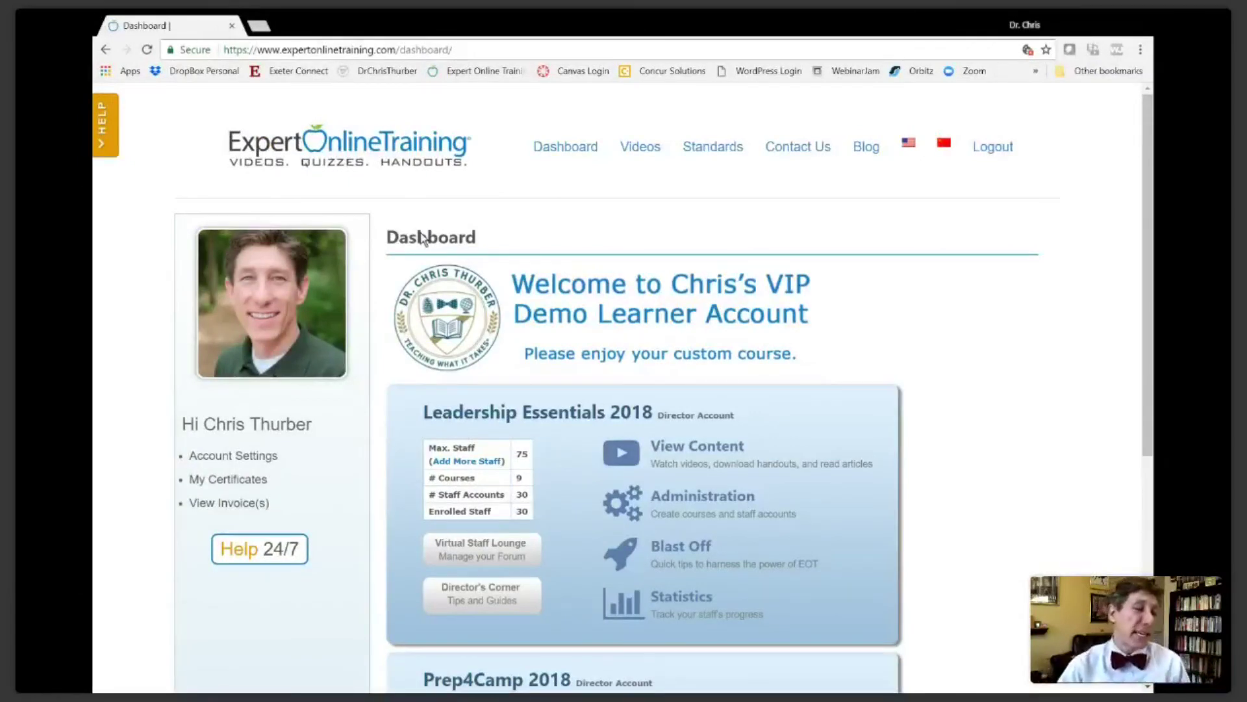
# Step: Open the Send Staff Mass Mail page from the Leadership Essentials 2018 administration options
pyautogui.click(700, 495)
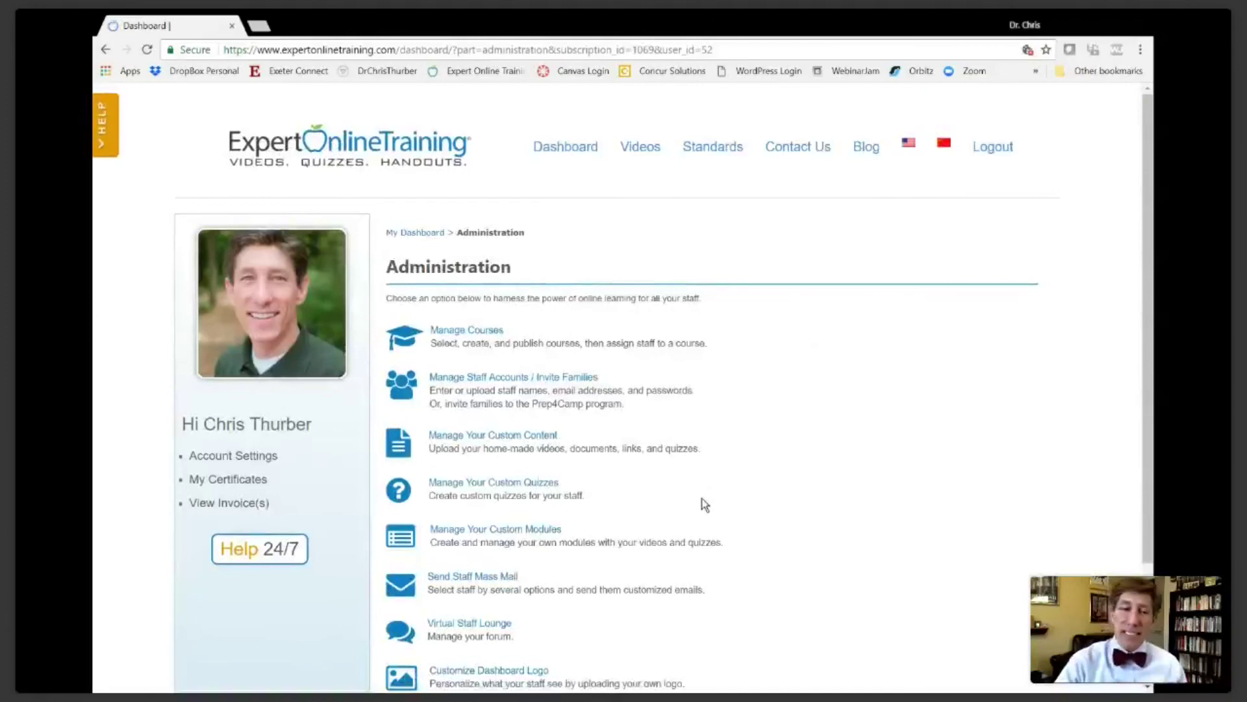
pyautogui.scroll(-1, 705, 505)
pyautogui.scroll(-2, 705, 505)
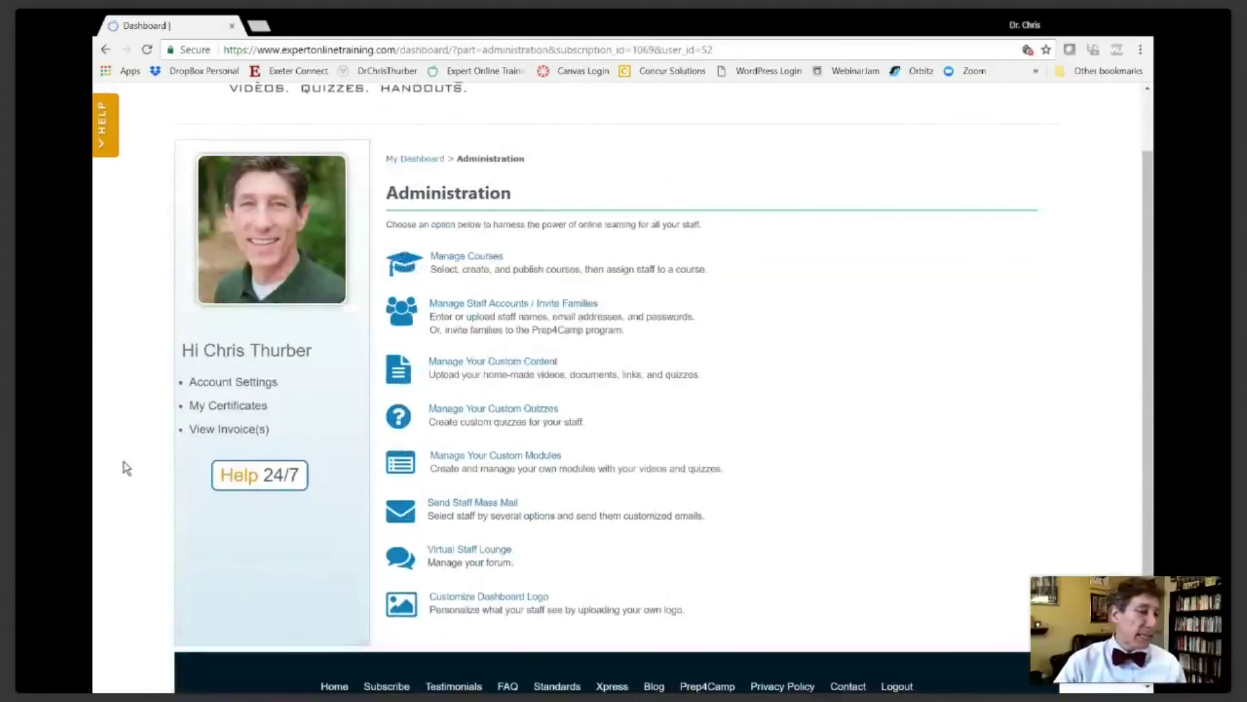
pyautogui.click(493, 506)
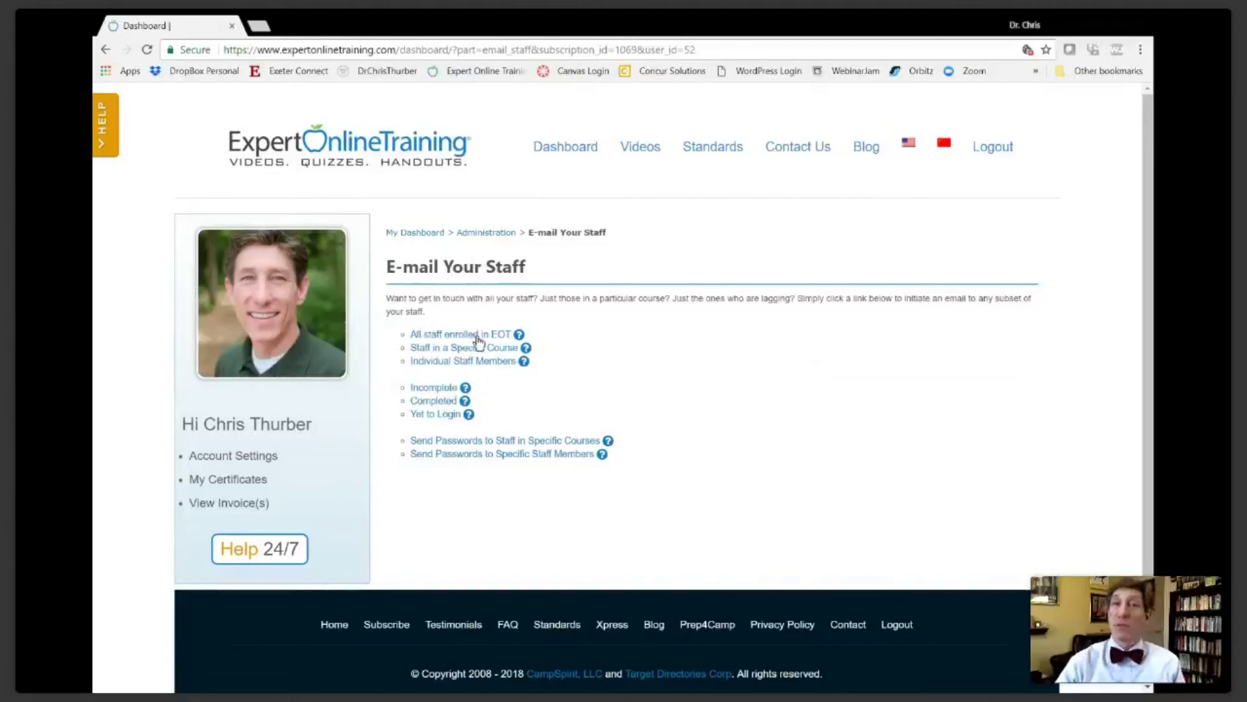
# Step: Start a mass email to staff with incomplete training and look through the list of selected recipients
pyautogui.click(430, 388)
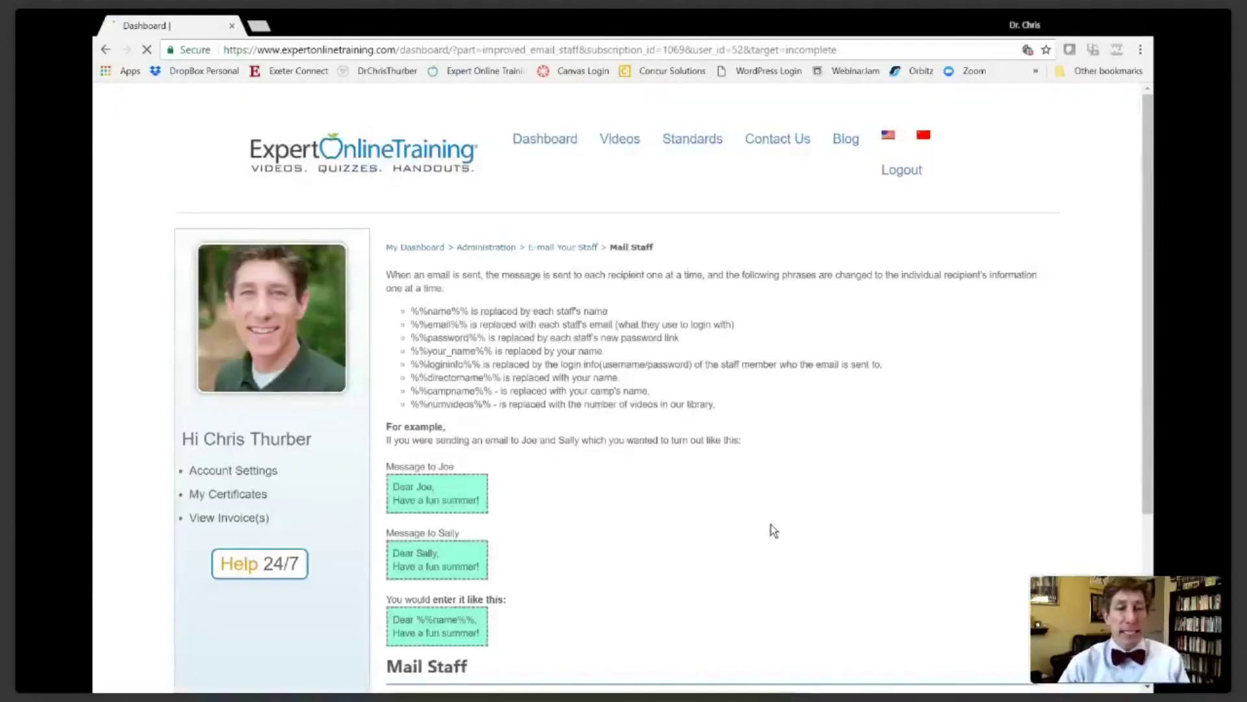
pyautogui.scroll(-1, 655, 506)
pyautogui.scroll(-7, 654, 505)
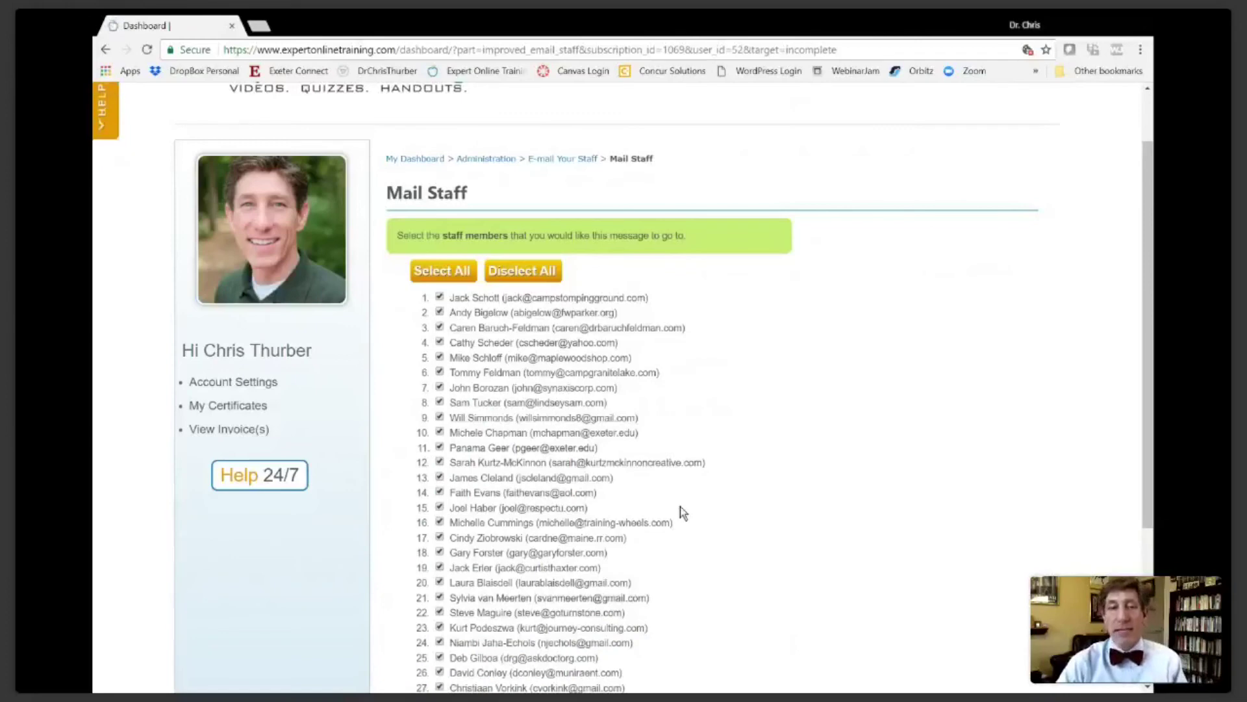
pyautogui.scroll(-1, 680, 505)
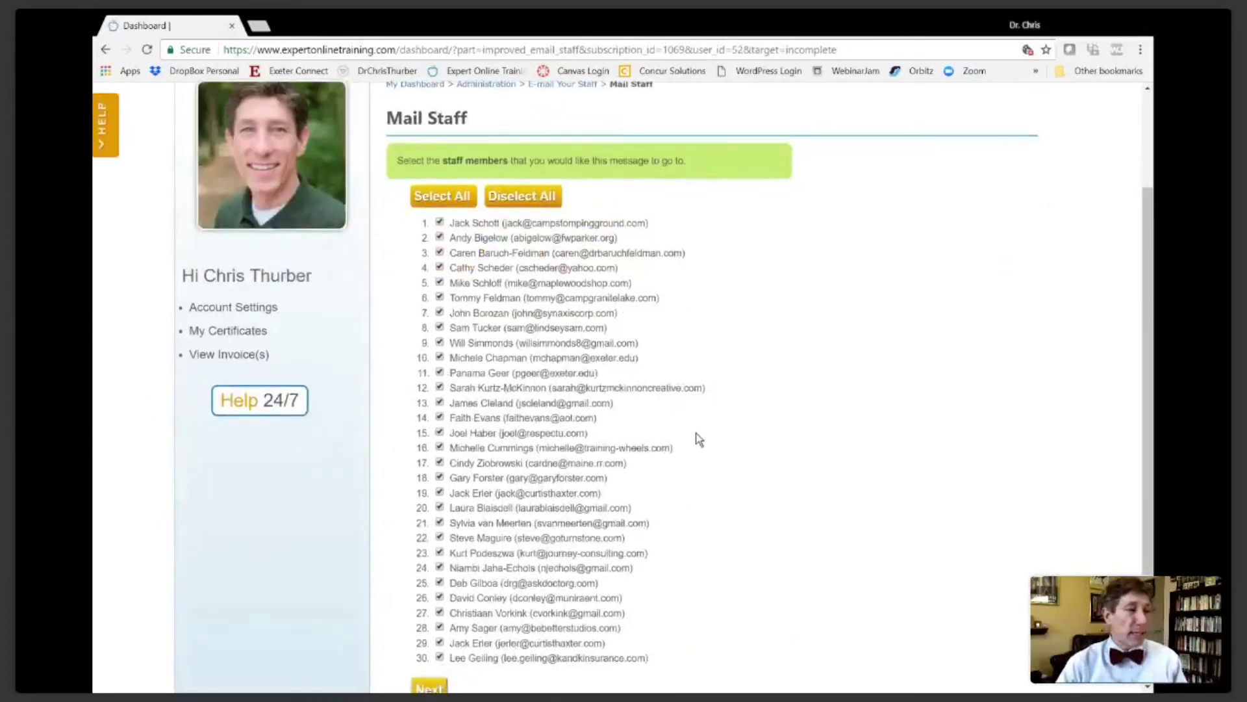
pyautogui.scroll(-1, 696, 437)
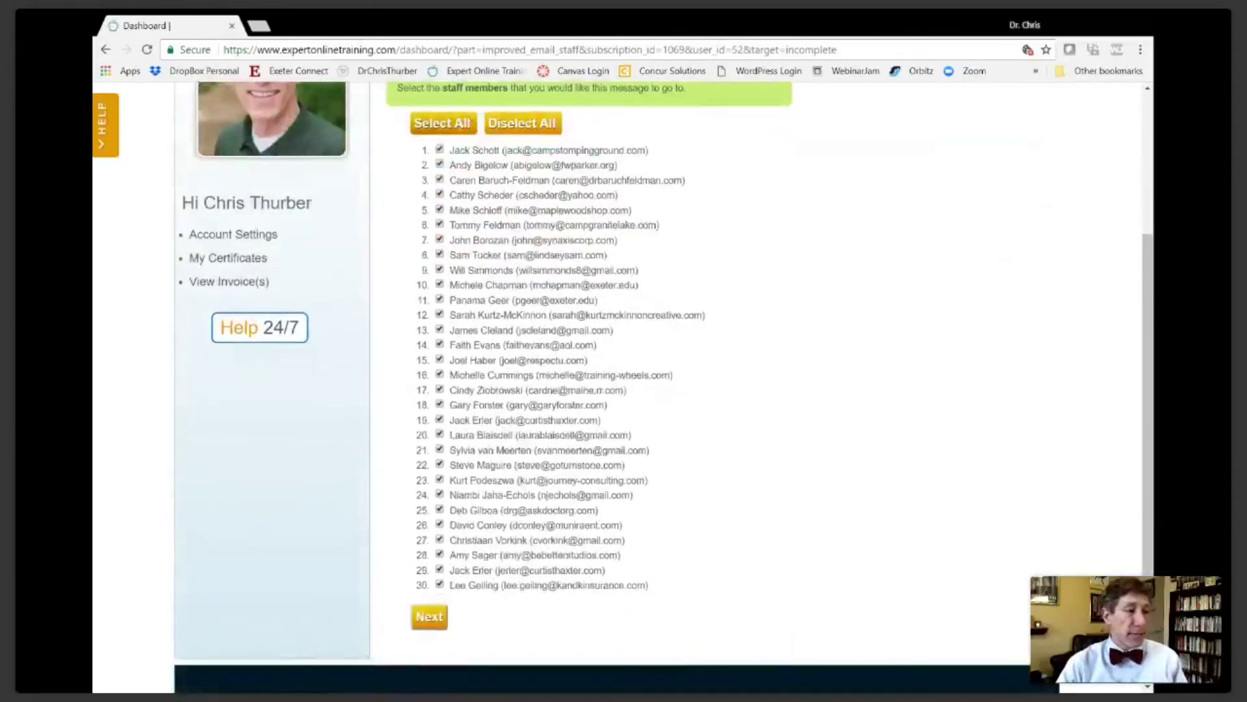